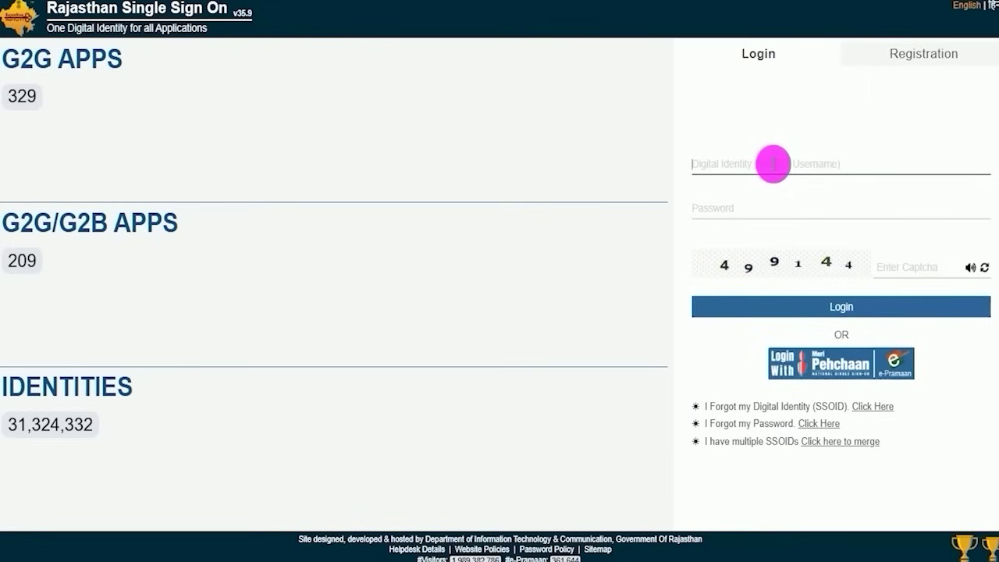
{"action": "left_click_drag", "start_coordinate": [816, 209], "coordinate": [899, 176]}
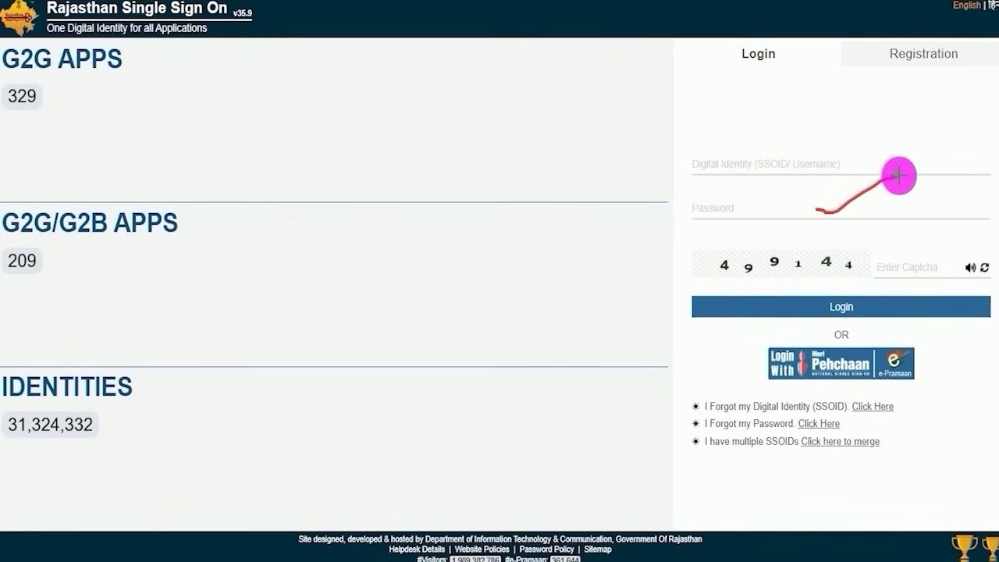
{"action": "left_click_drag", "start_coordinate": [757, 278], "coordinate": [814, 278]}
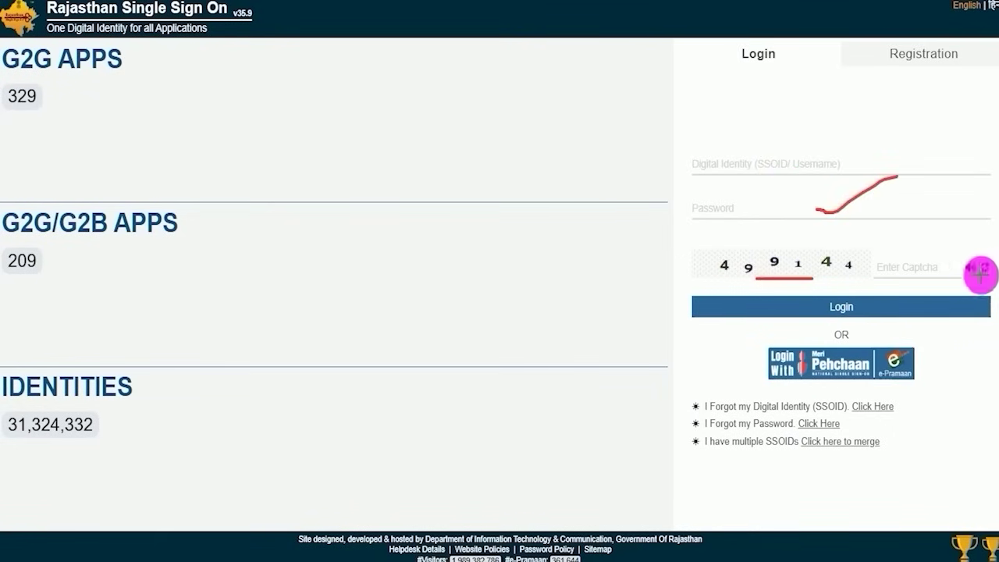
{"action": "left_click_drag", "start_coordinate": [944, 262], "coordinate": [990, 230]}
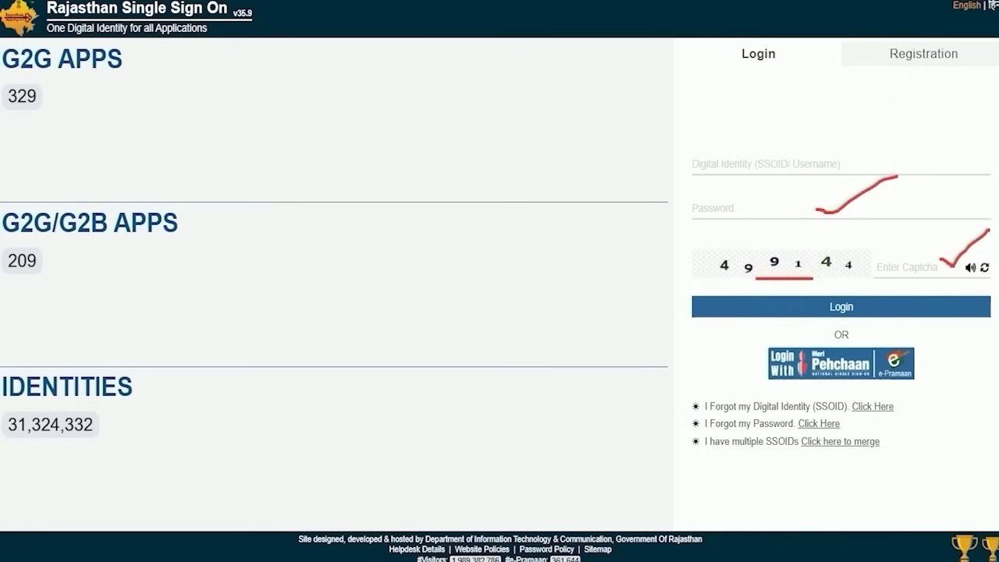
{"action": "left_click_drag", "start_coordinate": [921, 225], "coordinate": [868, 302]}
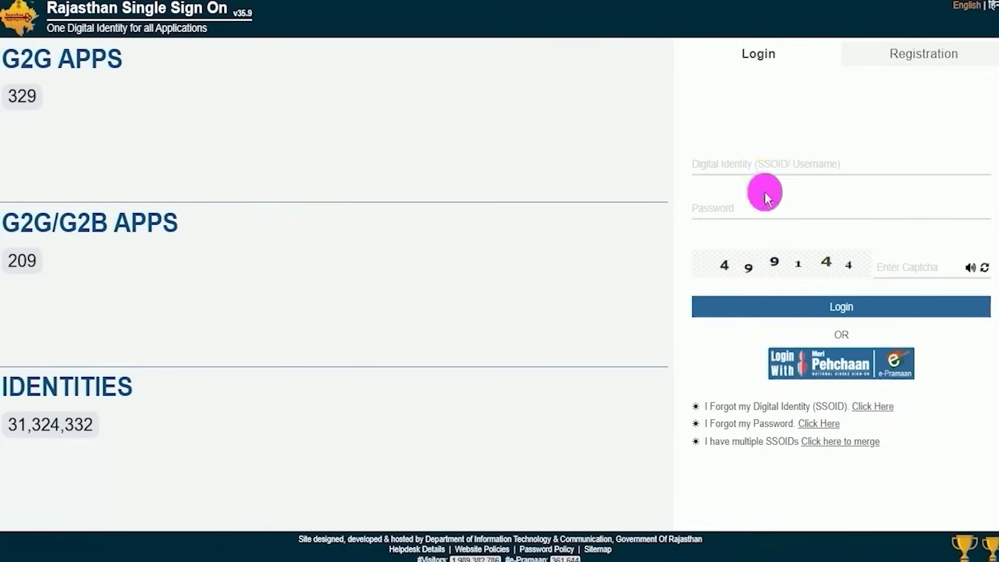
{"action": "left_click_drag", "start_coordinate": [901, 407], "coordinate": [943, 376]}
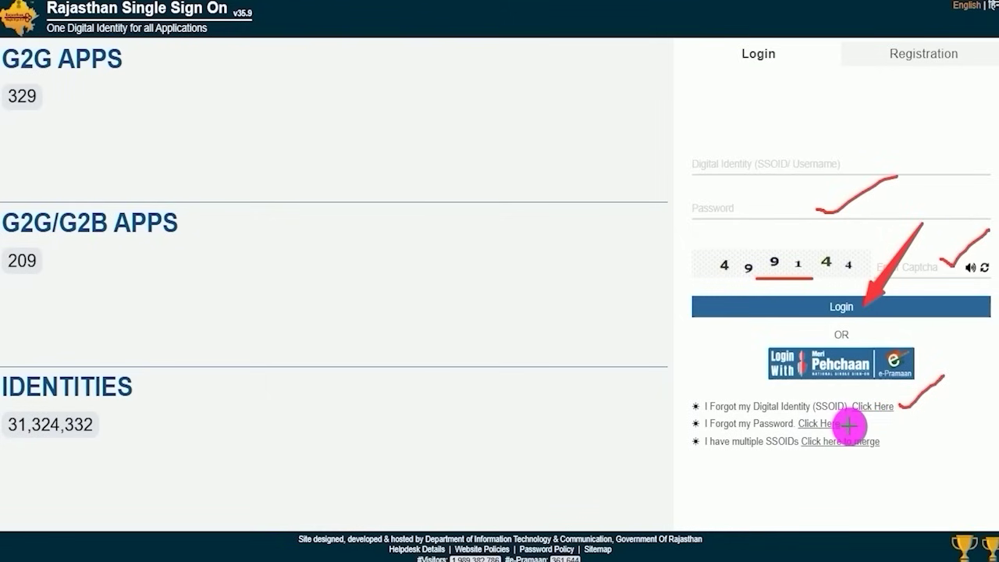
{"action": "left_click_drag", "start_coordinate": [848, 427], "coordinate": [875, 420]}
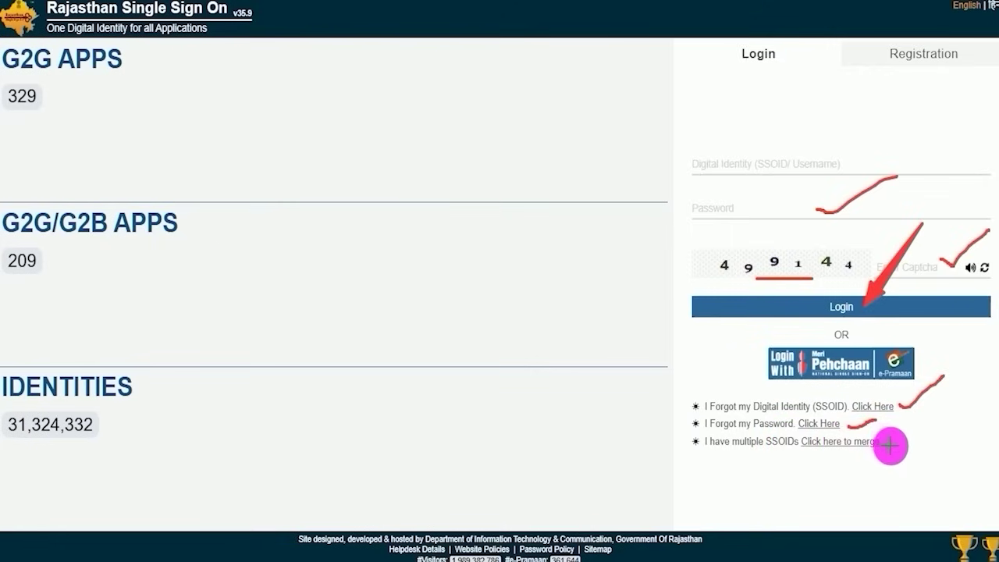
{"action": "left_click_drag", "start_coordinate": [891, 442], "coordinate": [935, 412]}
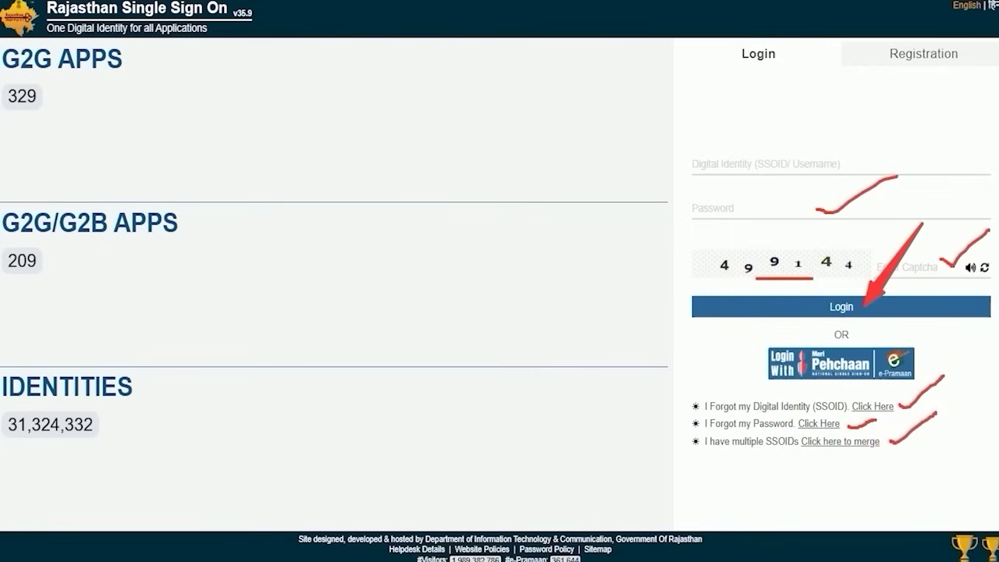
{"action": "key", "text": "Escape"}
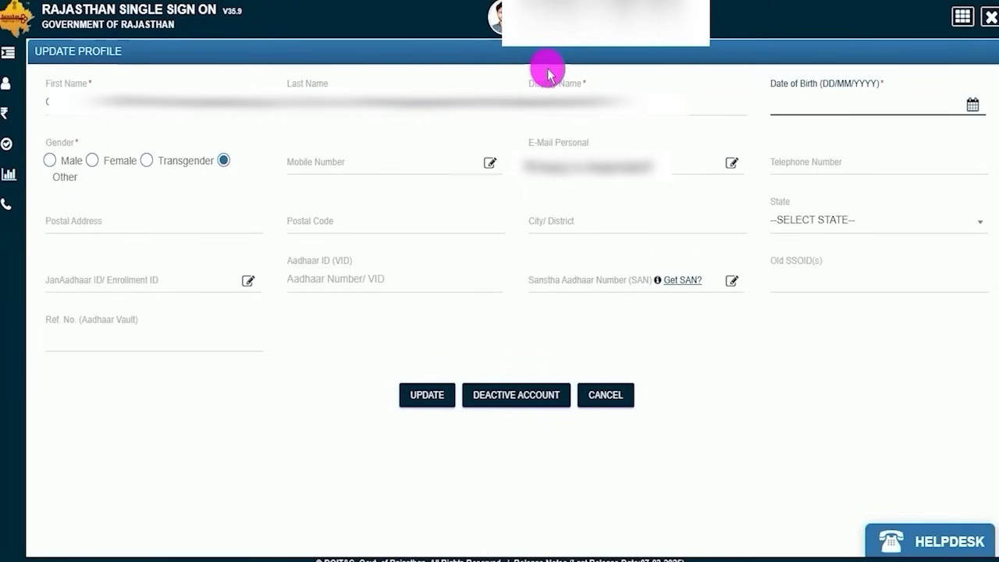
Replace the account's profile photo by choosing the portrait image from the Z - Registration folder and submit the change
{"action": "left_click", "coordinate": [252, 412]}
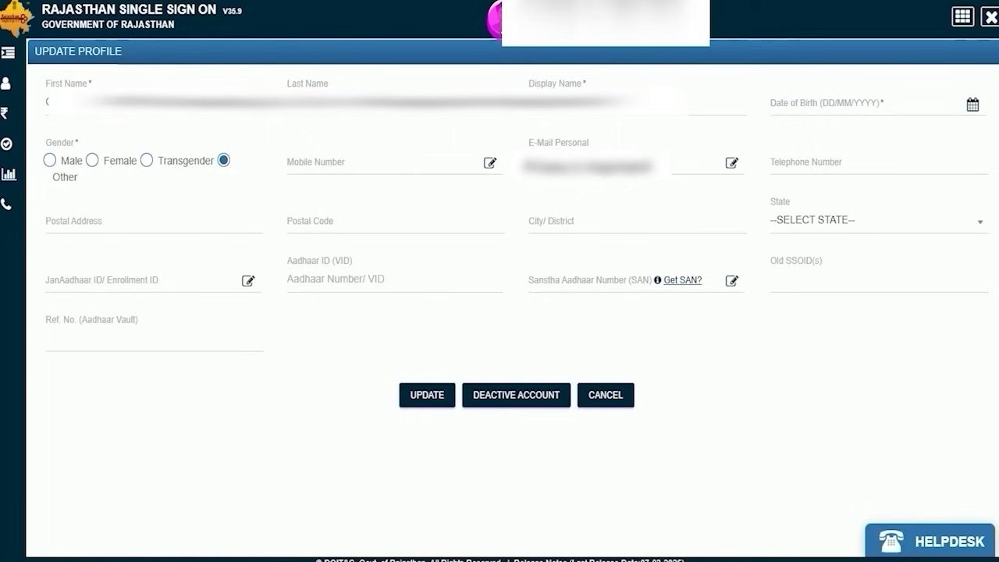
{"action": "left_click", "coordinate": [499, 20]}
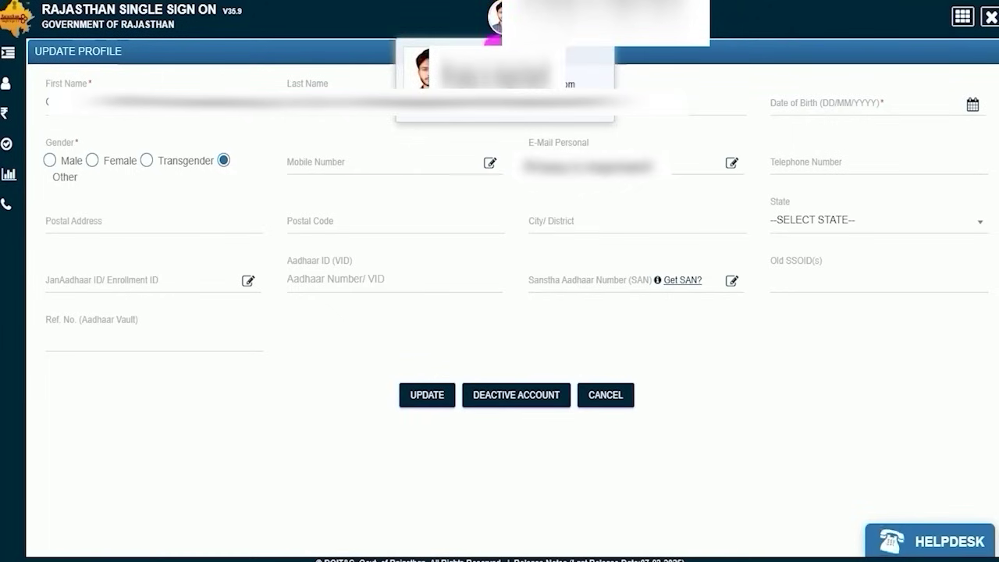
{"action": "left_click", "coordinate": [424, 78]}
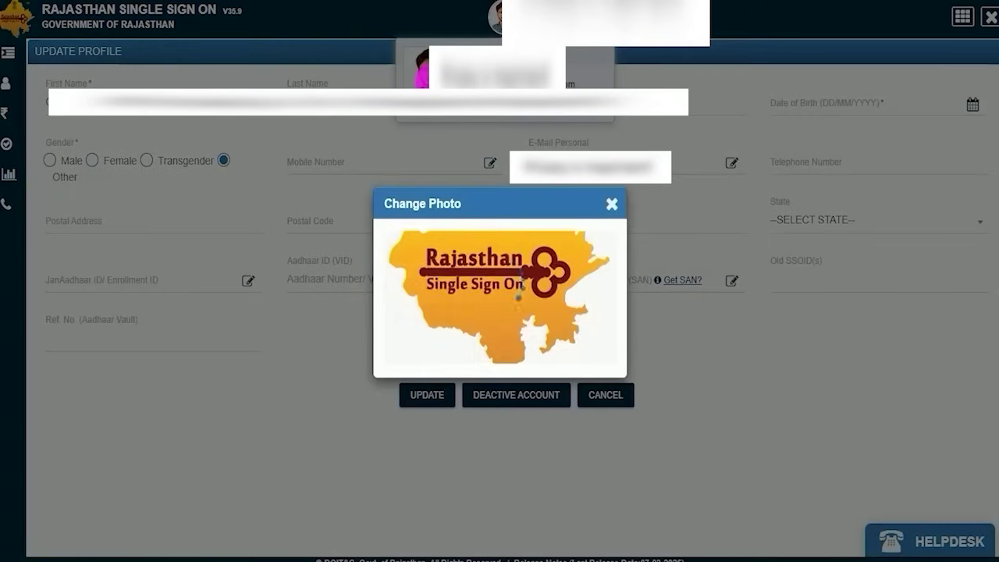
{"action": "left_click", "coordinate": [412, 271]}
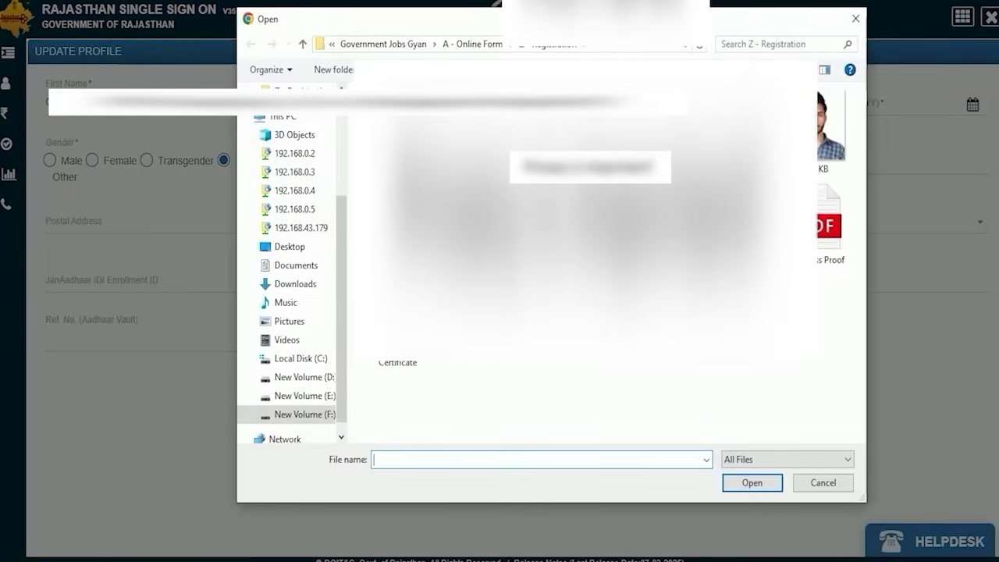
{"action": "double_click", "coordinate": [824, 136]}
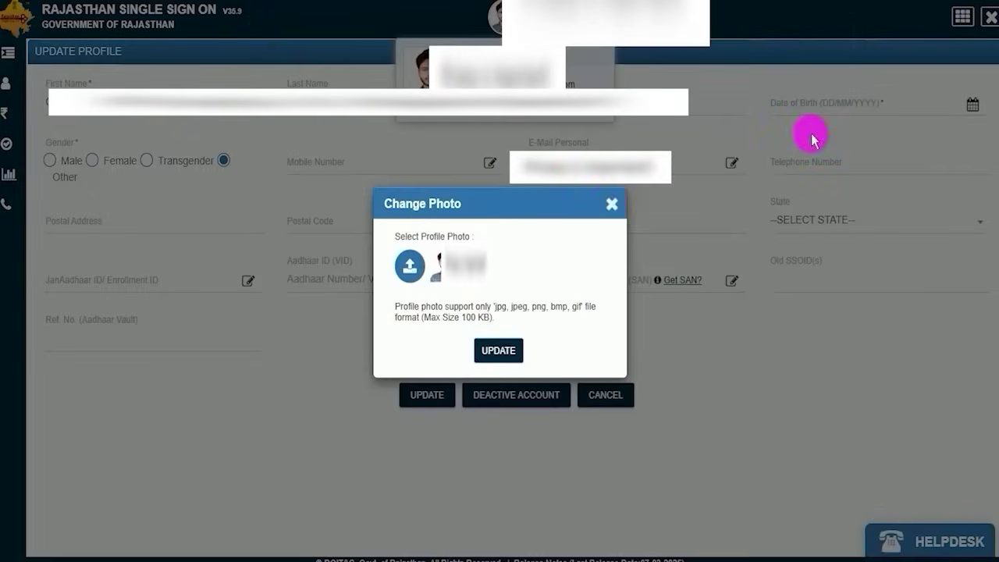
{"action": "left_click", "coordinate": [493, 353]}
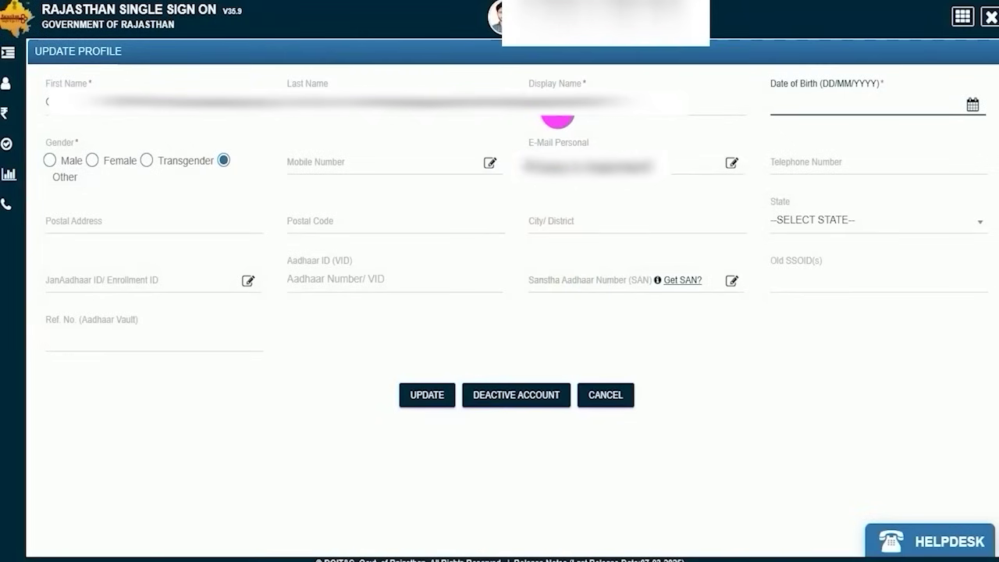
Fill in the first name, last name and display name on the profile form
{"action": "left_click", "coordinate": [70, 108]}
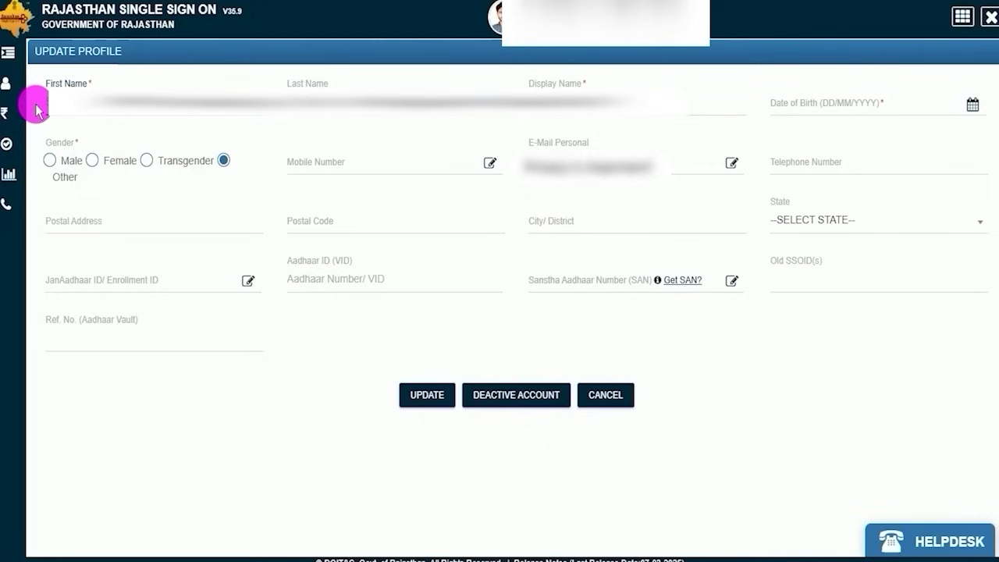
{"action": "left_click", "coordinate": [349, 95]}
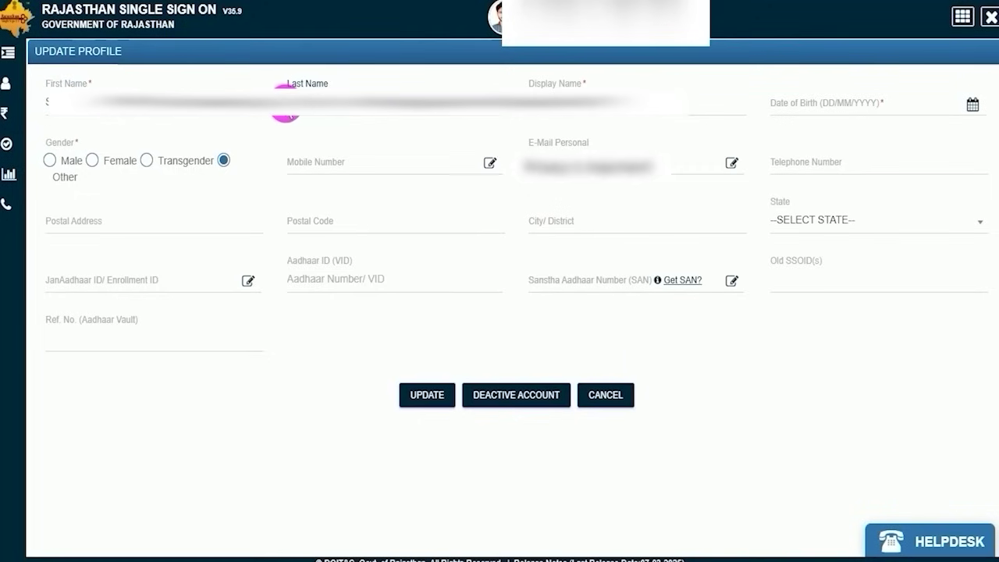
{"action": "left_click", "coordinate": [621, 99]}
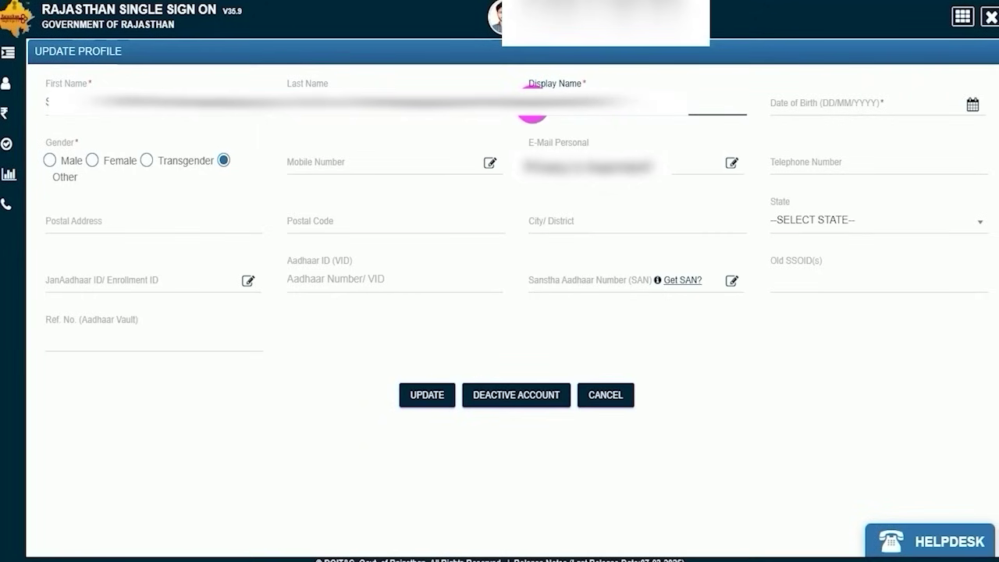
Open the date of birth calendar and set the gender to Male
{"action": "left_click", "coordinate": [971, 107]}
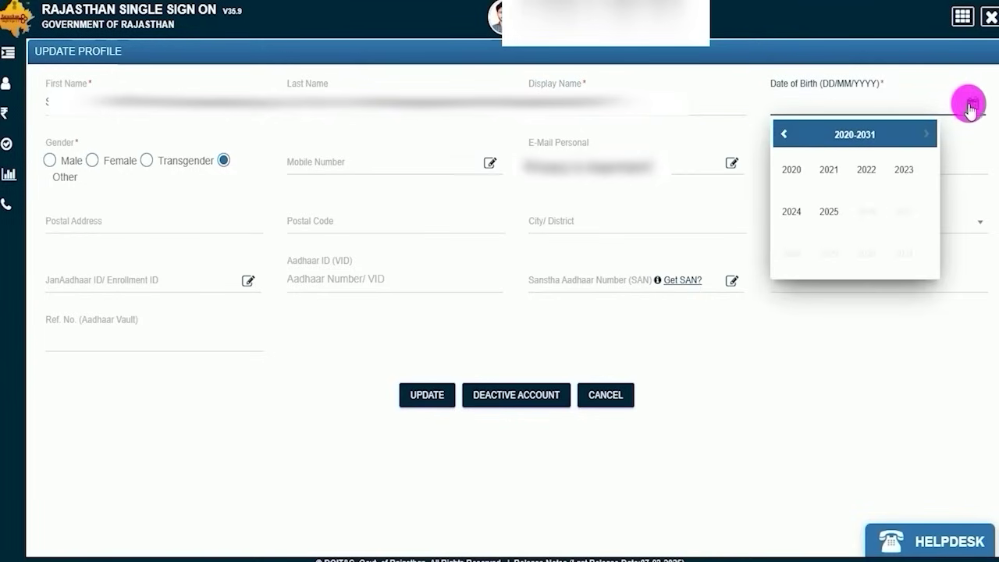
{"action": "left_click", "coordinate": [50, 162]}
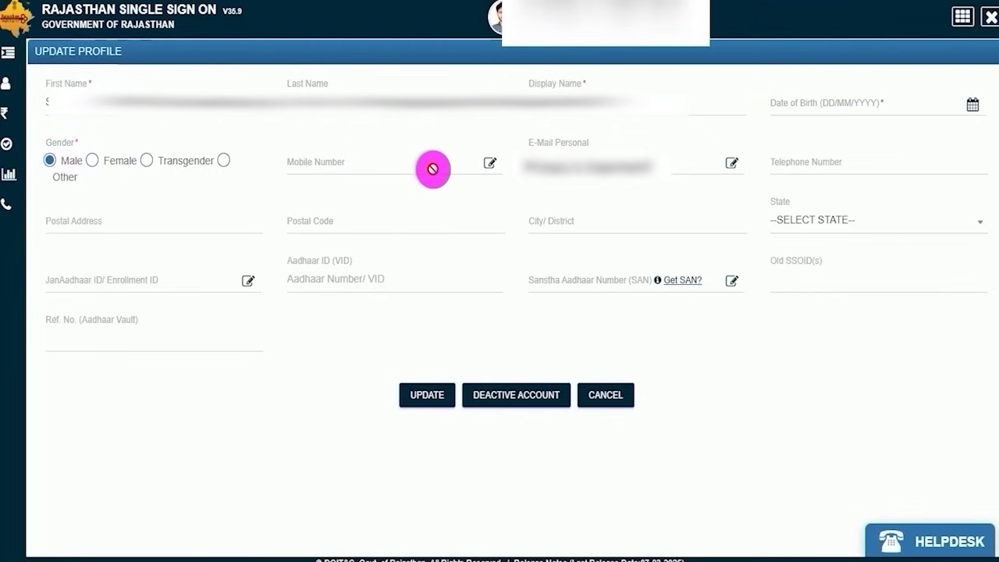
Update the profile's mobile number, requesting a one-time password for the new number and validating it
{"action": "left_click", "coordinate": [490, 163]}
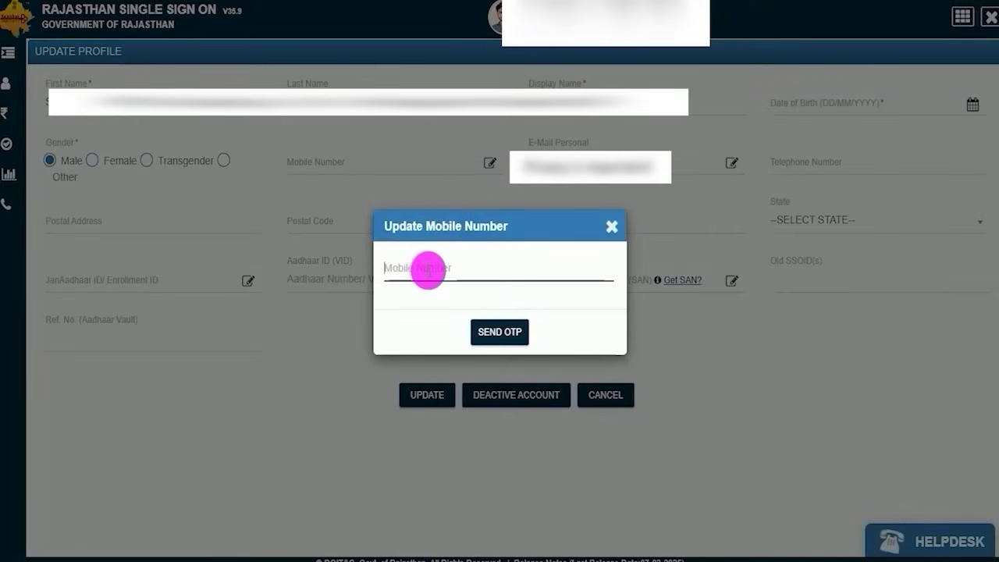
{"action": "left_click", "coordinate": [499, 333]}
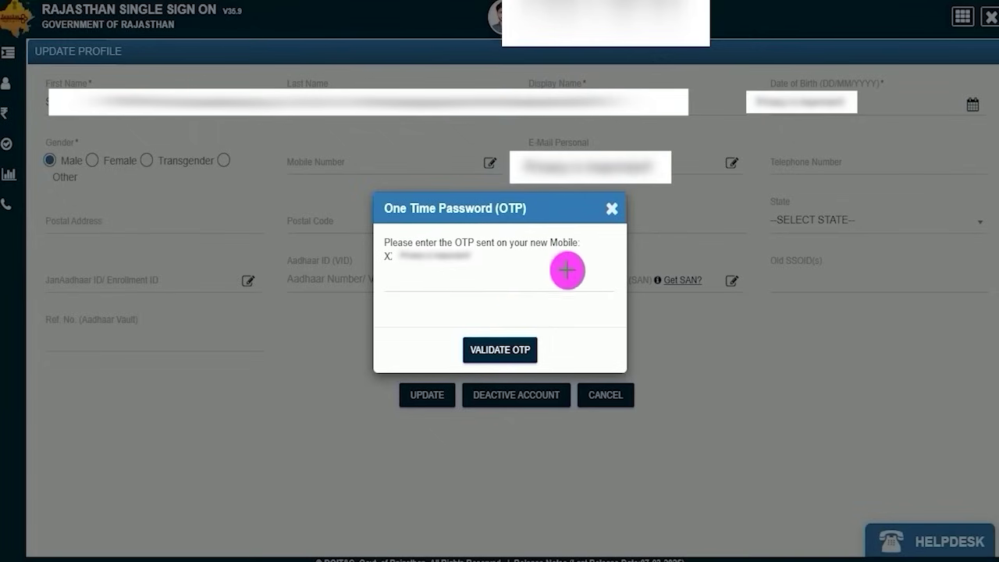
{"action": "left_click_drag", "start_coordinate": [577, 262], "coordinate": [534, 340]}
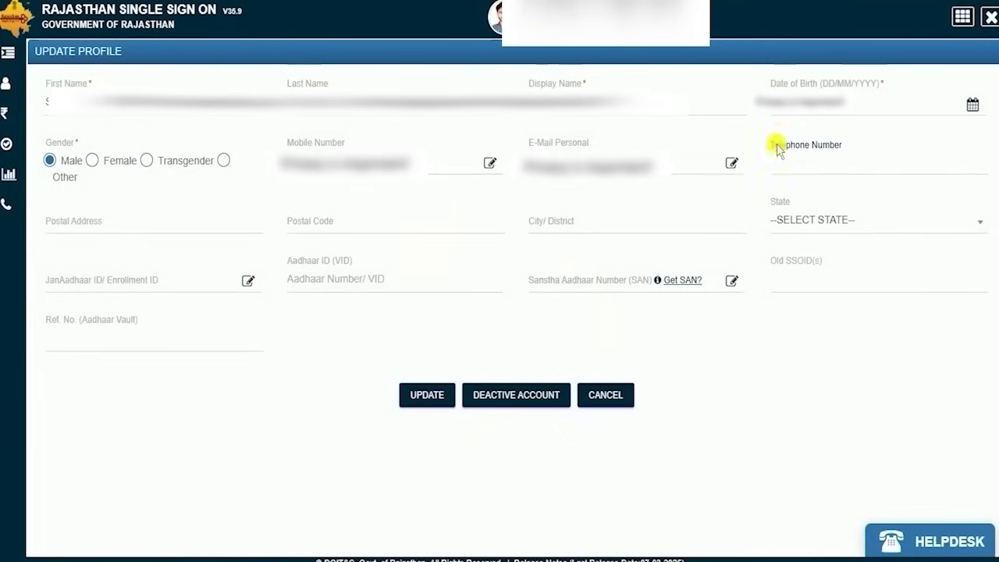
{"action": "left_click", "coordinate": [807, 167]}
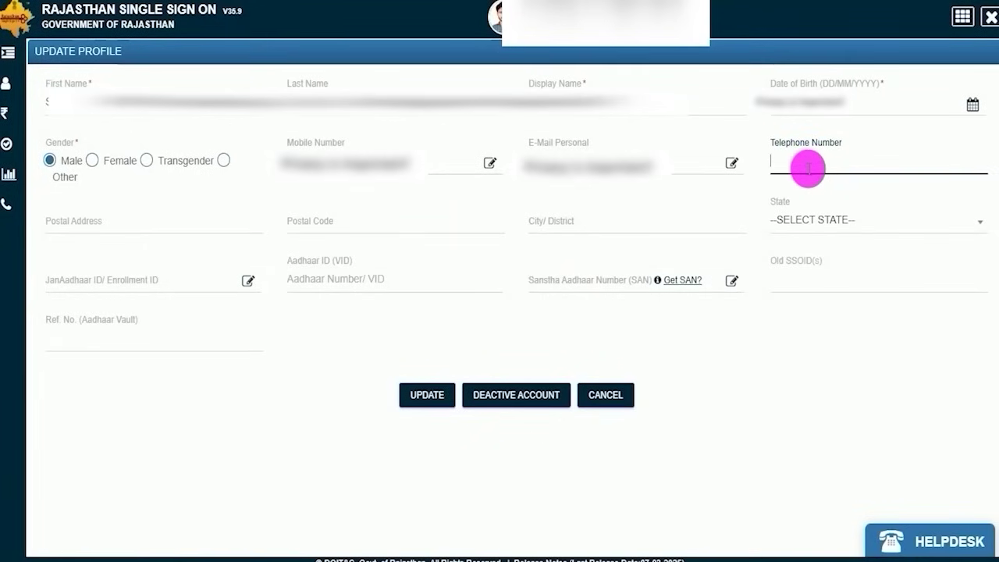
{"action": "left_click", "coordinate": [152, 225]}
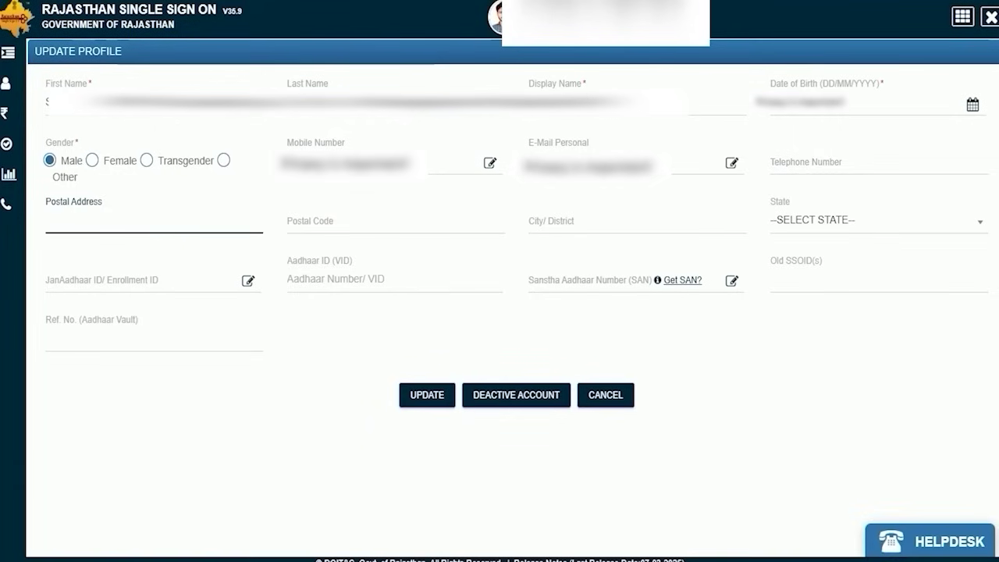
{"action": "left_click_drag", "start_coordinate": [380, 230], "coordinate": [424, 209]}
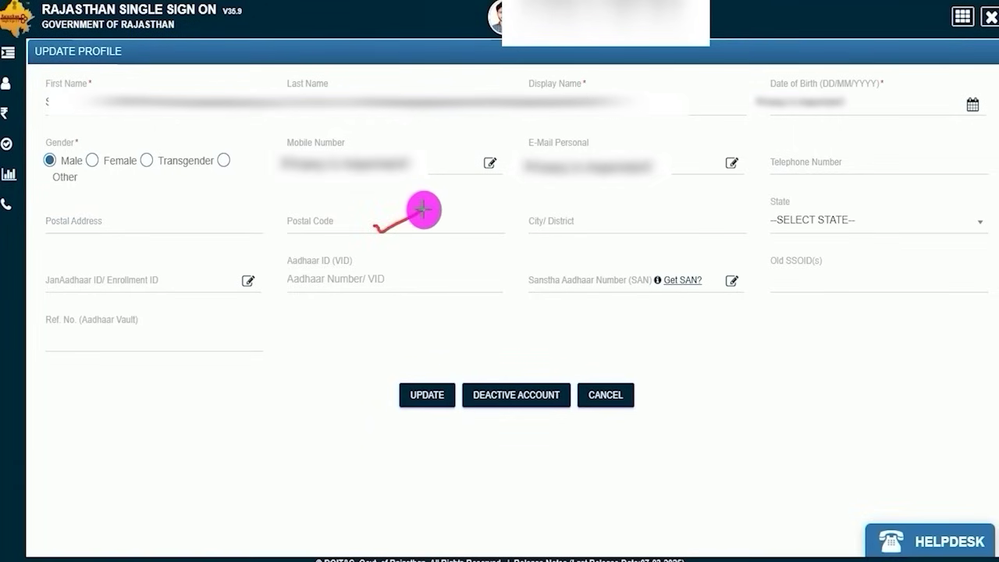
{"action": "left_click_drag", "start_coordinate": [613, 225], "coordinate": [670, 206]}
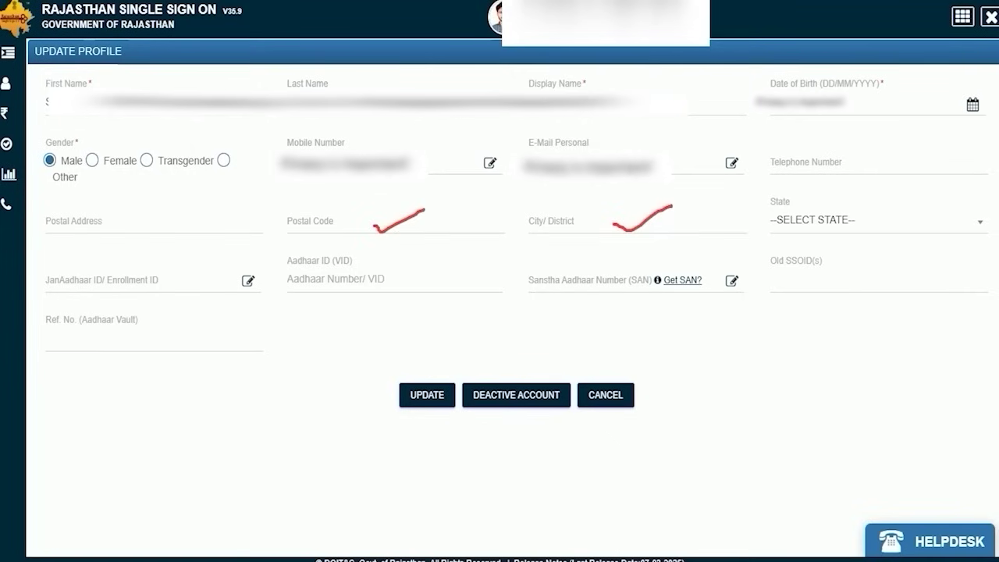
Set the state in the profile's address details to UTTAR PRADESH
{"action": "left_click", "coordinate": [841, 217]}
{"action": "scroll", "coordinate": [855, 312], "scroll_direction": "down", "scroll_amount": 10}
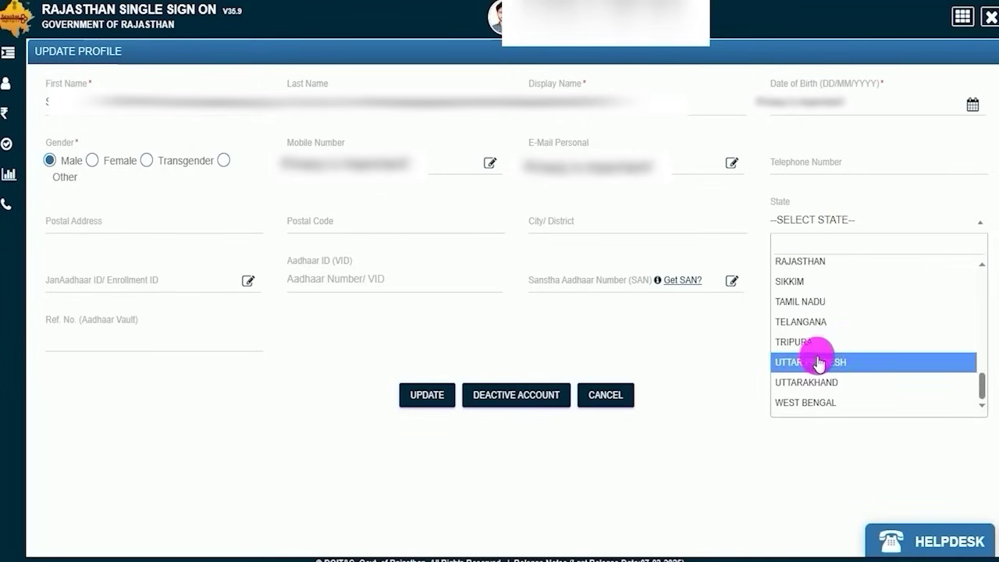
{"action": "left_click", "coordinate": [818, 361]}
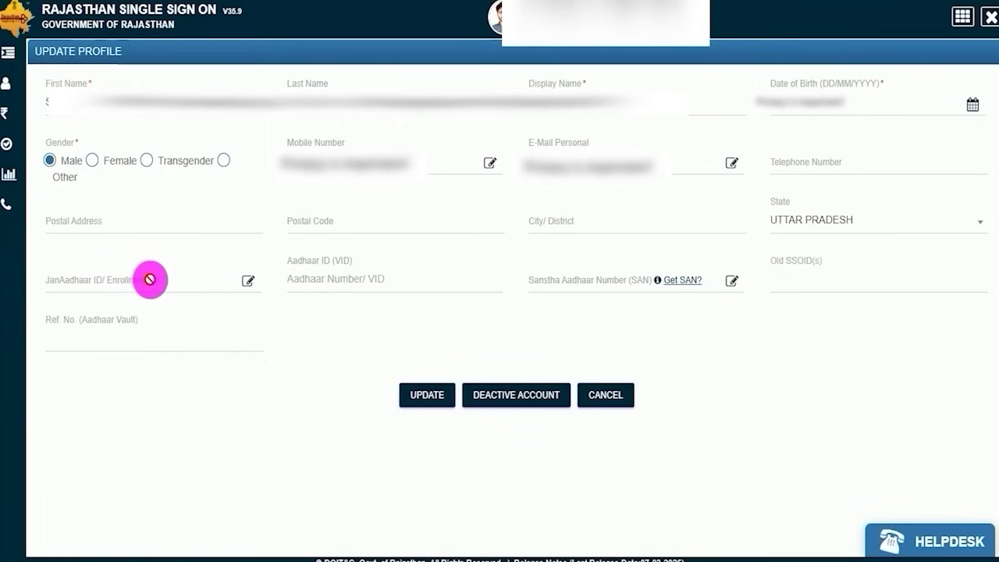
{"action": "left_click", "coordinate": [248, 282]}
{"action": "left_click", "coordinate": [428, 282]}
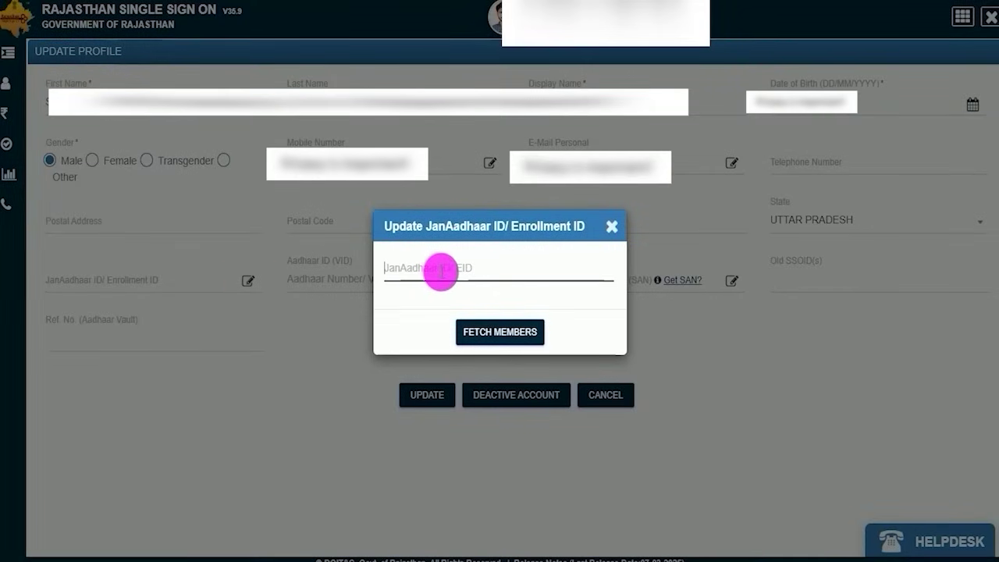
{"action": "left_click", "coordinate": [495, 334]}
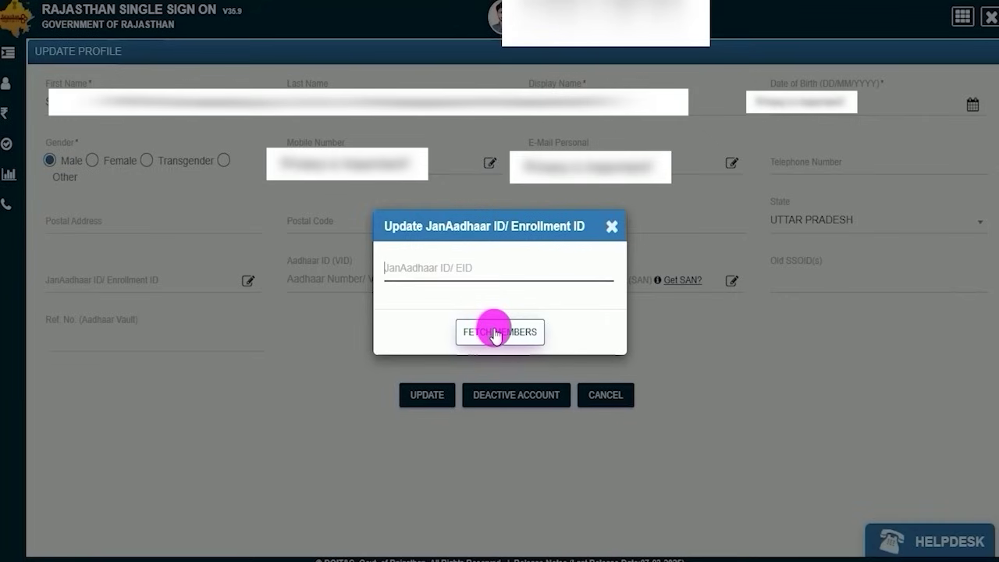
{"action": "left_click", "coordinate": [610, 226]}
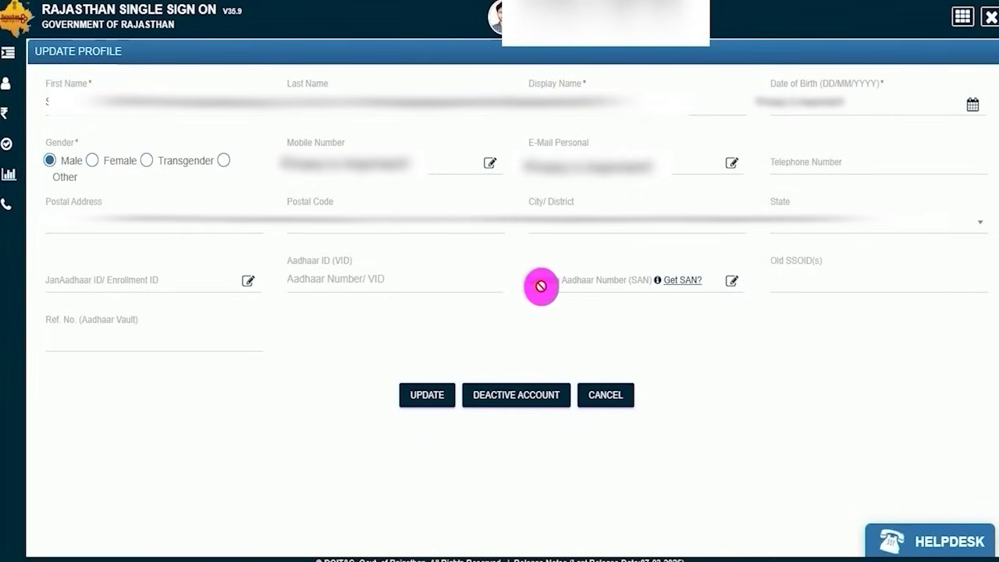
{"action": "left_click", "coordinate": [730, 281]}
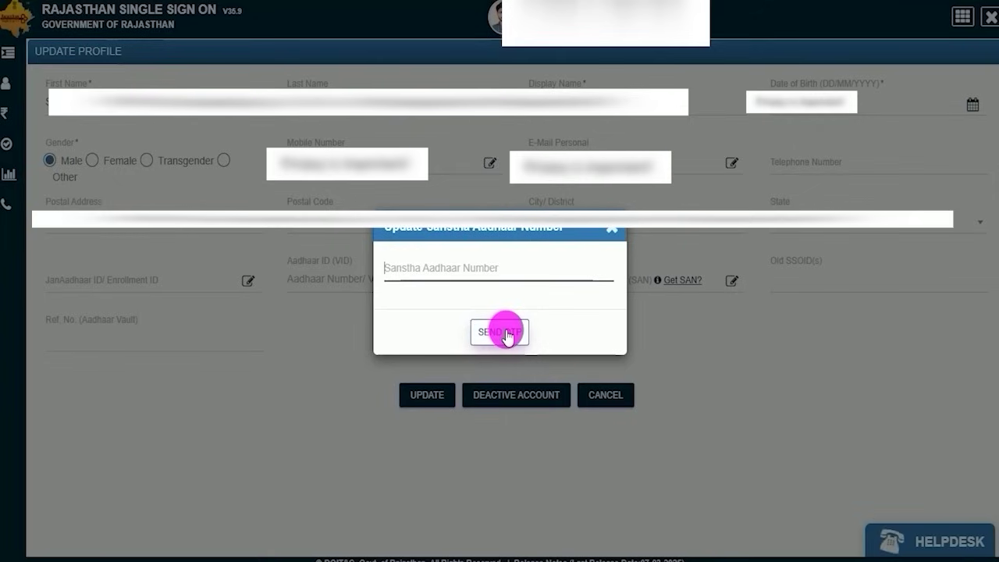
{"action": "left_click", "coordinate": [611, 229]}
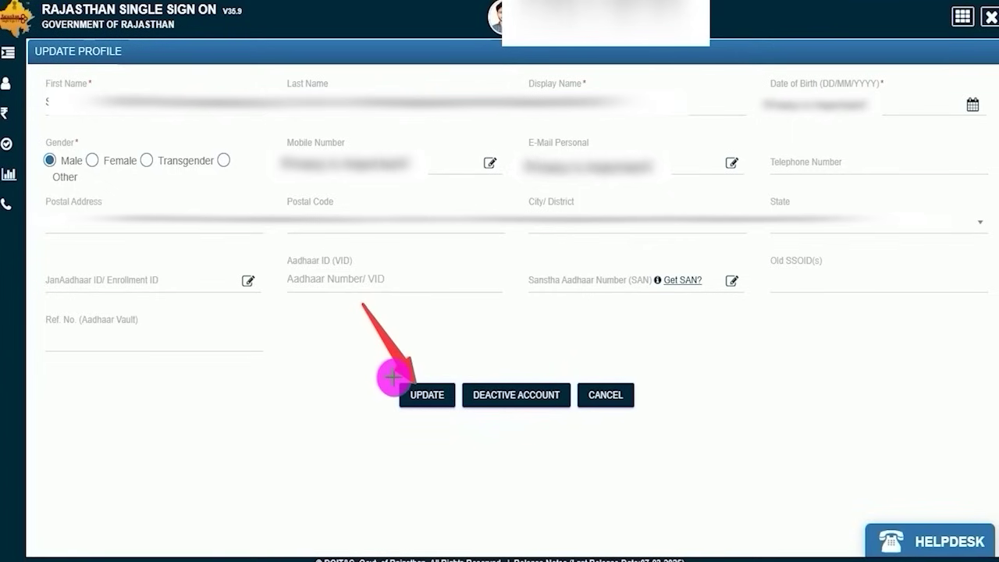
Save the updated SSO profile and dismiss the alert
{"action": "left_click", "coordinate": [426, 399]}
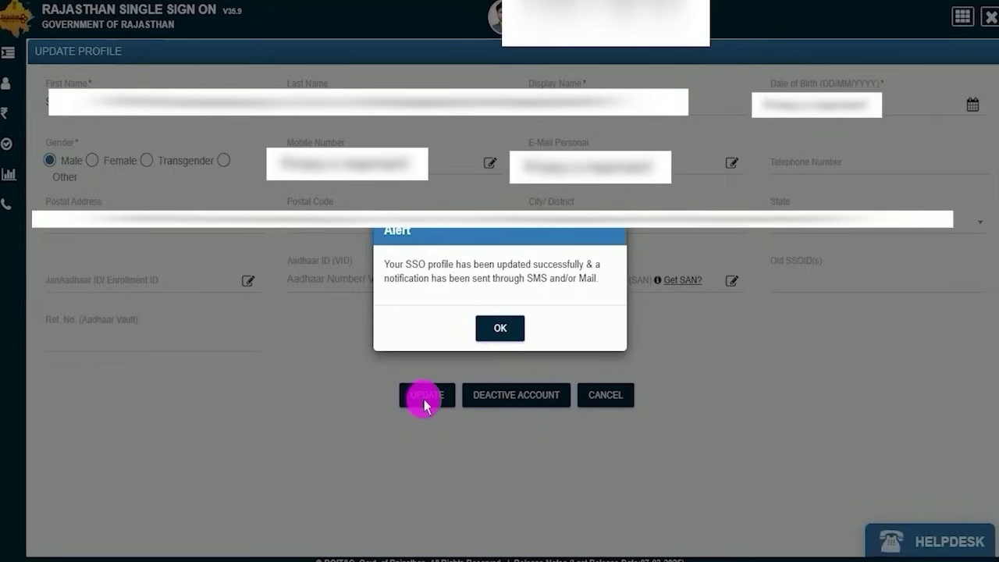
{"action": "left_click", "coordinate": [495, 331]}
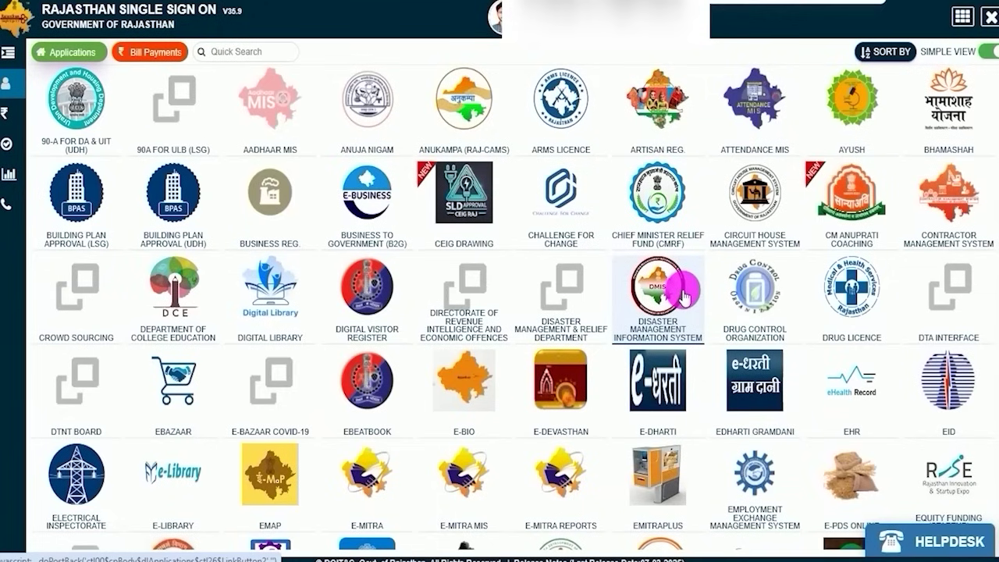
Find "rec" among the applications, open the Recruitment Portal and go to its One Time Registration form
{"action": "type", "text": "rec"}
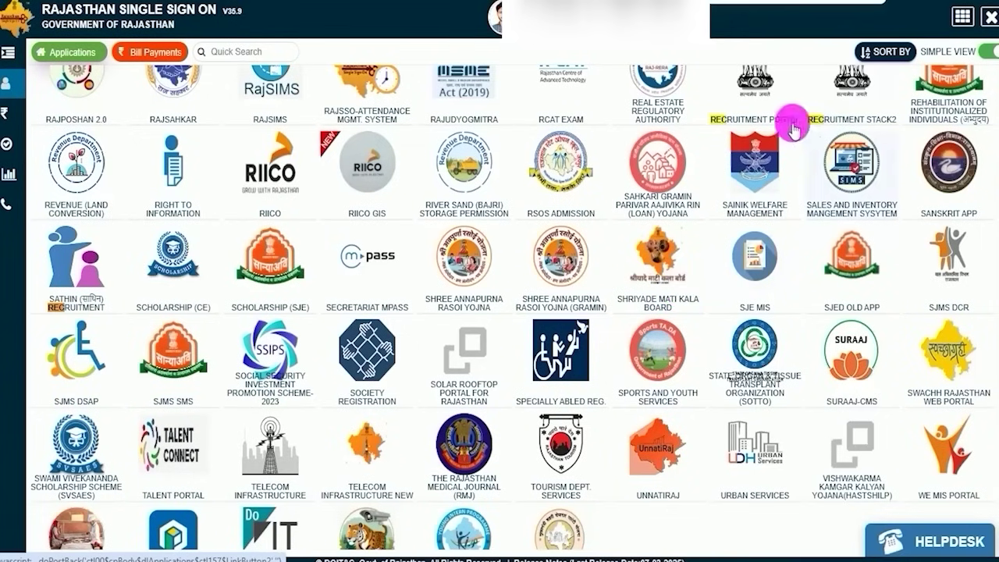
{"action": "scroll", "coordinate": [753, 127], "scroll_direction": "up", "scroll_amount": 2}
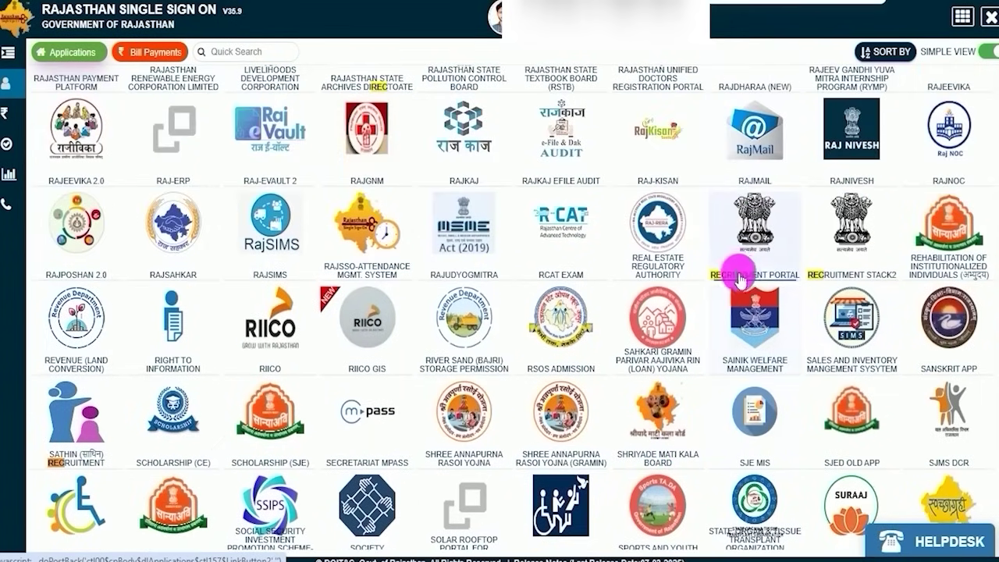
{"action": "left_click", "coordinate": [749, 279]}
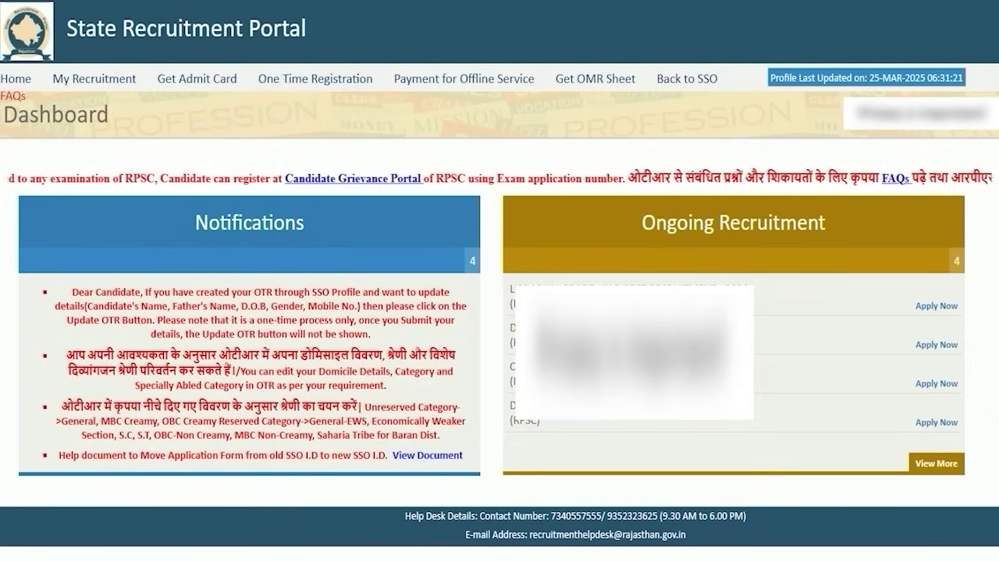
{"action": "left_click", "coordinate": [328, 78]}
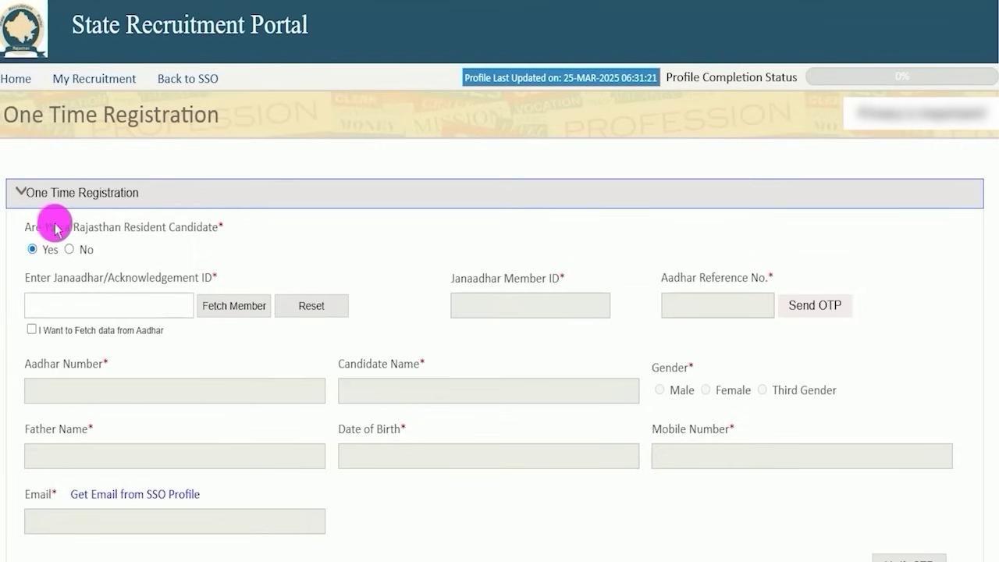
Answer No to the Rajasthan resident candidate question and enter the candidate's Aadhaar number
{"action": "mouse_move", "coordinate": [48, 227]}
{"action": "left_mouse_down"}
{"action": "mouse_move", "coordinate": [195, 226]}
{"action": "mouse_move", "coordinate": [187, 226]}
{"action": "left_mouse_up"}
{"action": "left_click", "coordinate": [39, 250]}
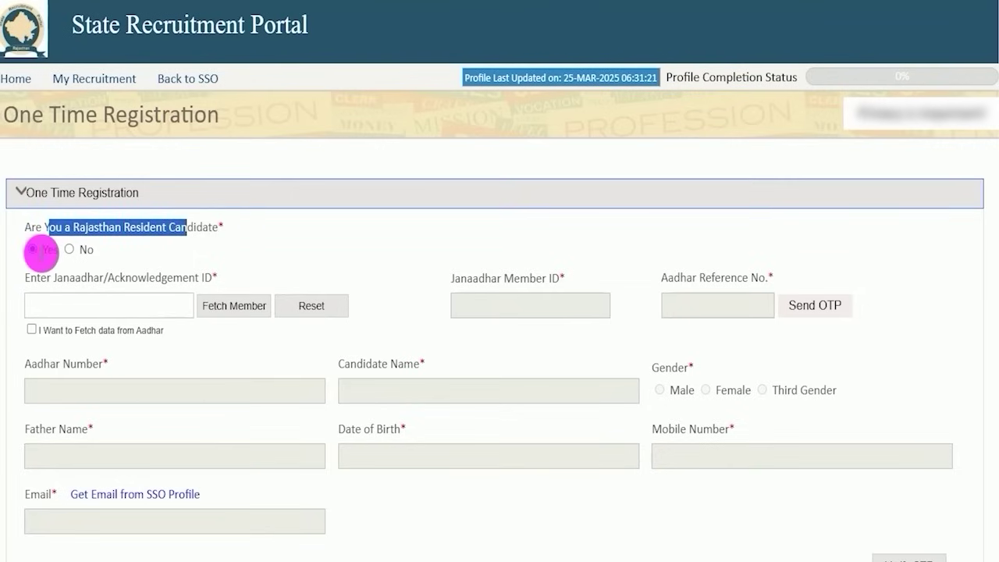
{"action": "left_click", "coordinate": [63, 305]}
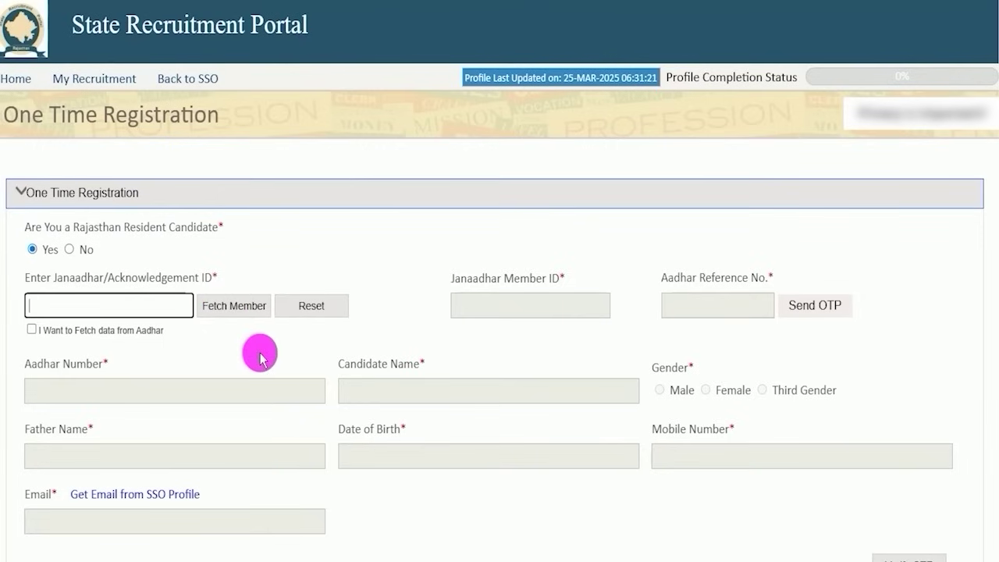
{"action": "left_click", "coordinate": [69, 251]}
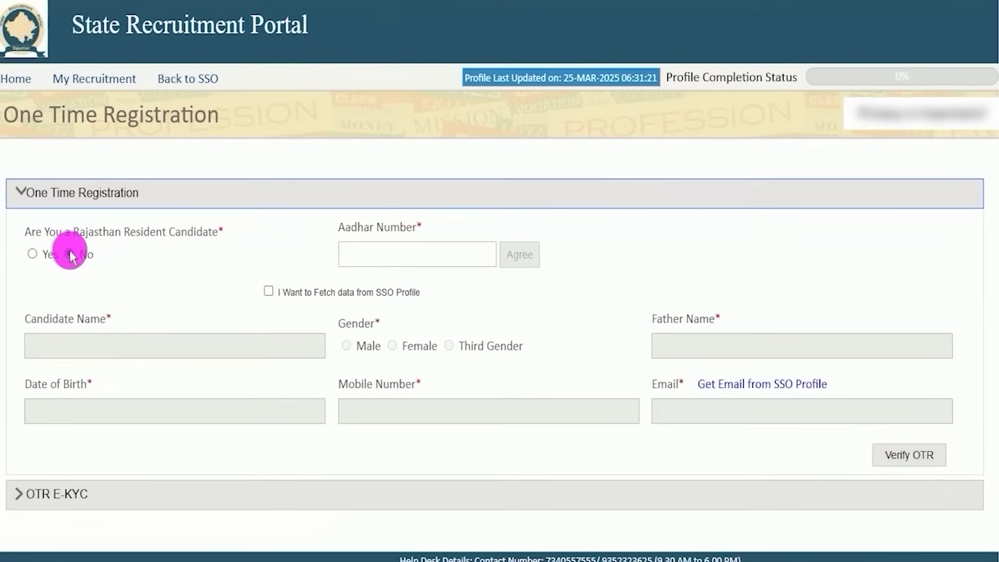
{"action": "left_click", "coordinate": [381, 254]}
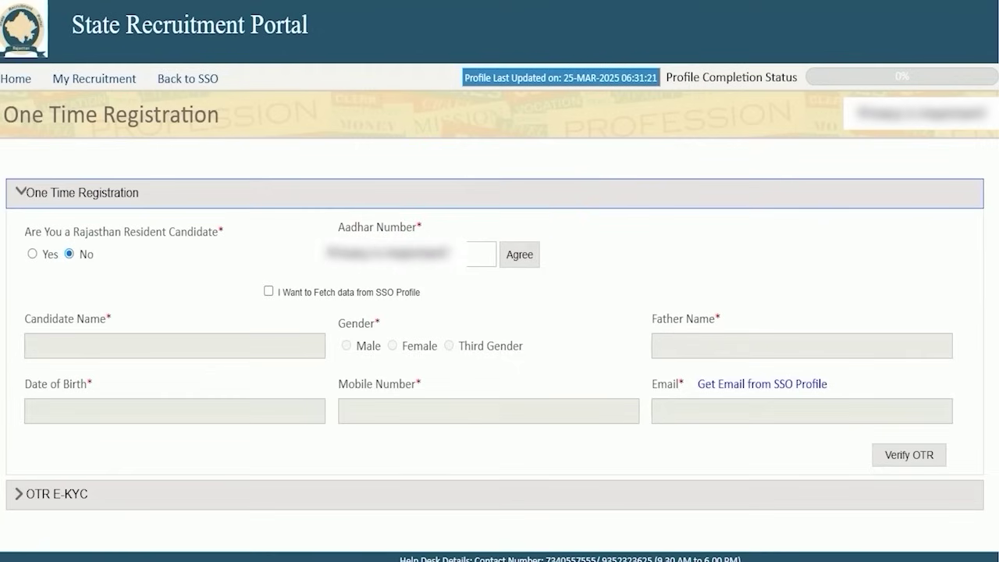
Accept the declaration allowing the portal to use the Aadhaar details and proceed to the OTP request
{"action": "left_click", "coordinate": [517, 258]}
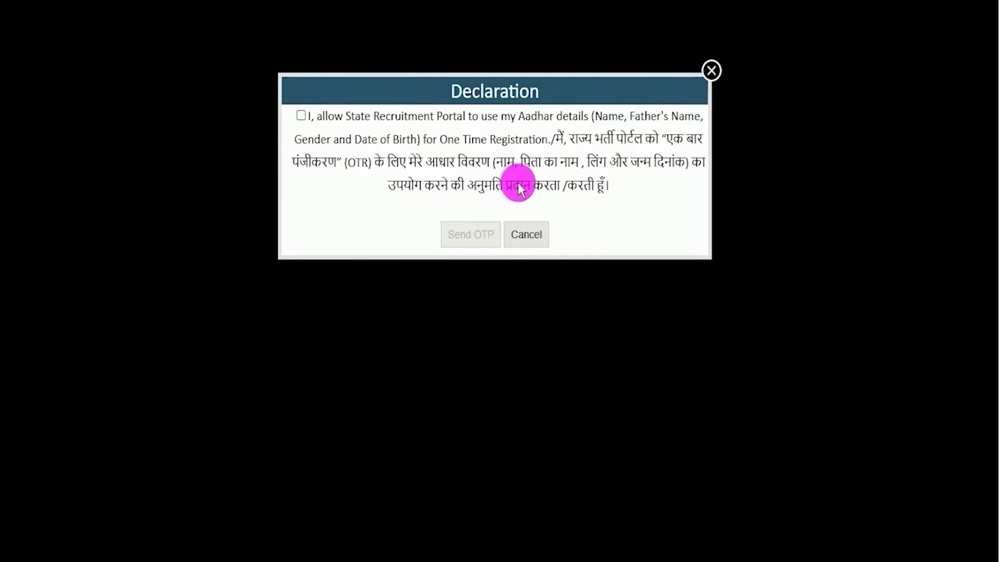
{"action": "left_click", "coordinate": [302, 116]}
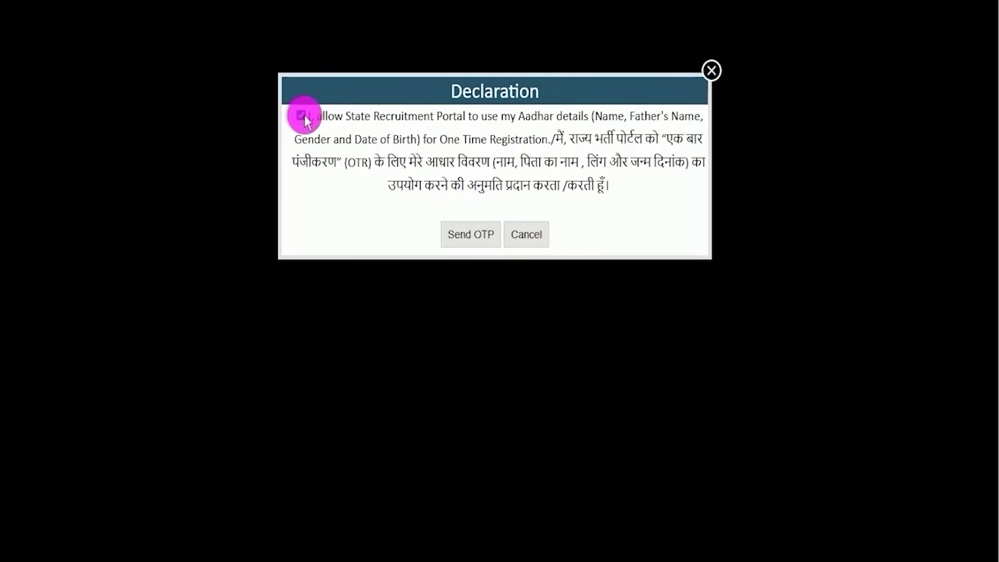
{"action": "left_click", "coordinate": [462, 236]}
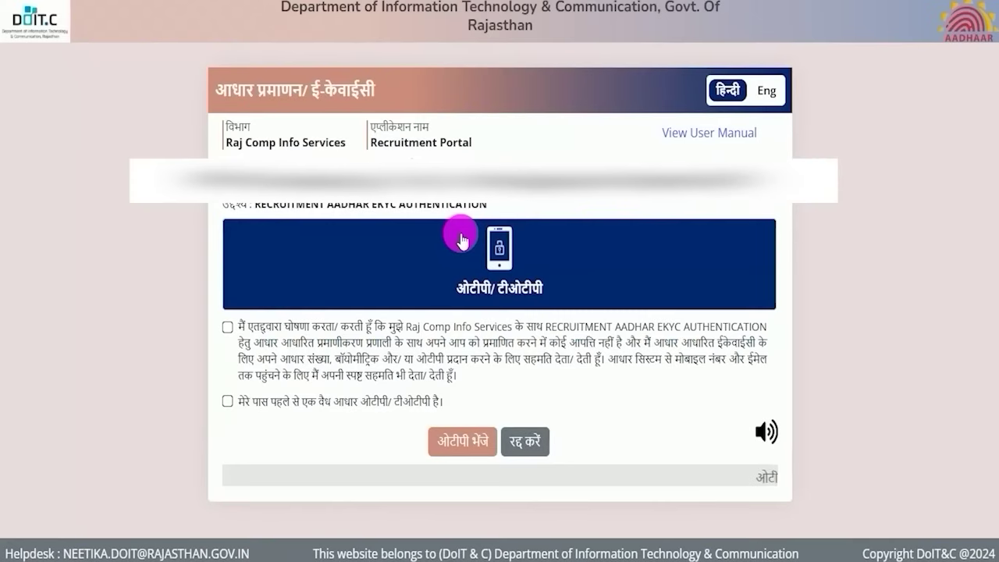
Consent to the Aadhaar eKYC authentication, request the OTP and authenticate by entering it
{"action": "left_click", "coordinate": [514, 355]}
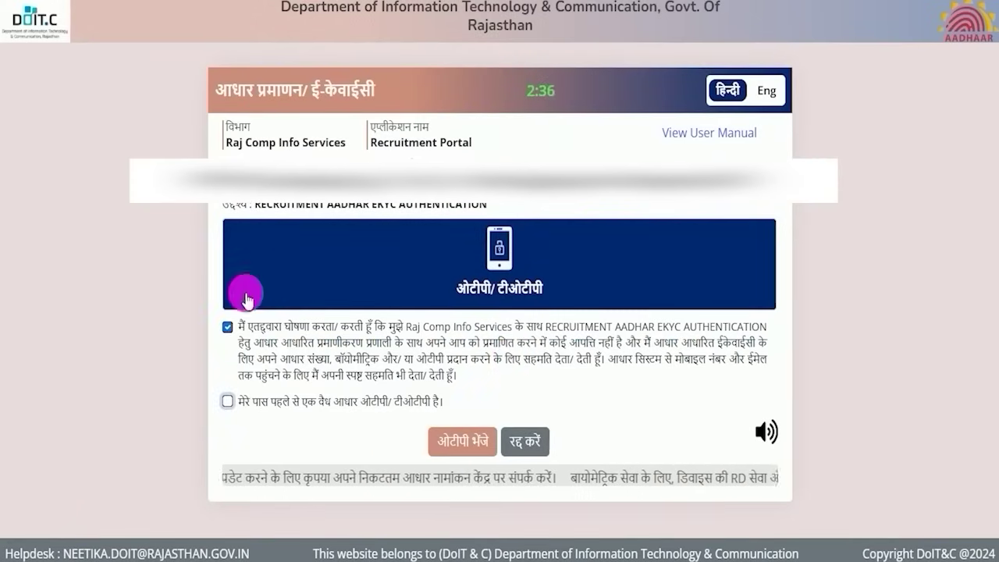
{"action": "left_click", "coordinate": [228, 328]}
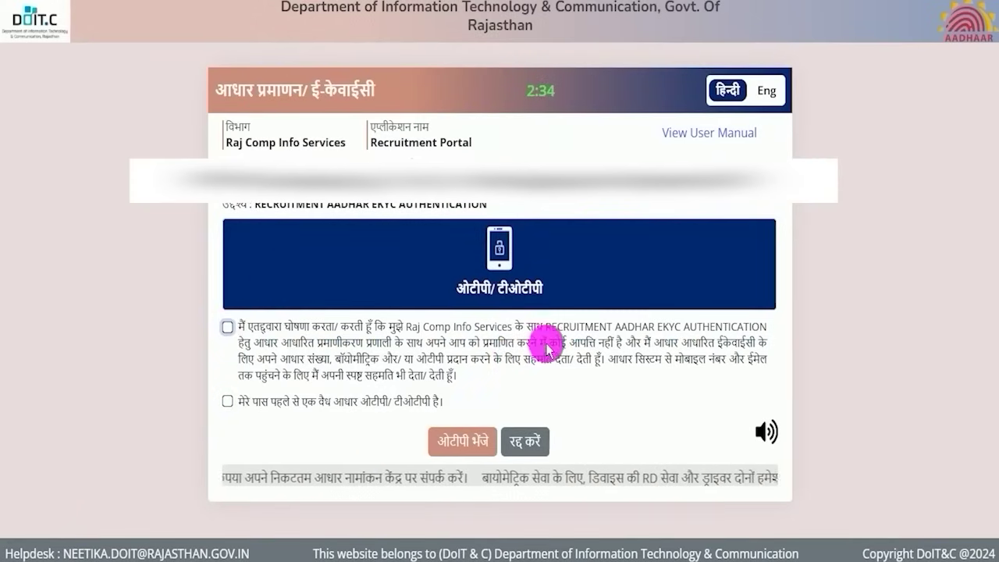
{"action": "left_click", "coordinate": [228, 327]}
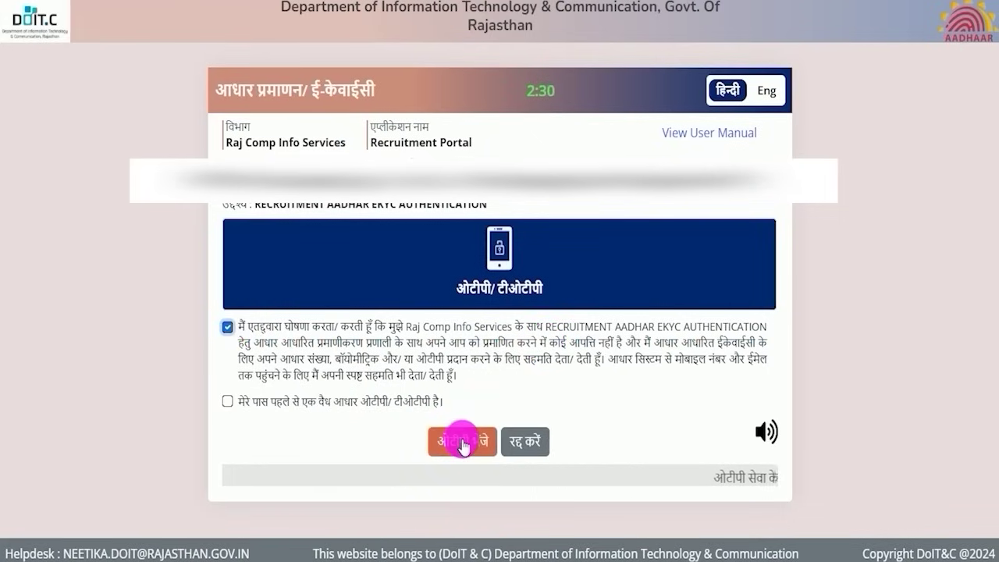
{"action": "left_click", "coordinate": [463, 444]}
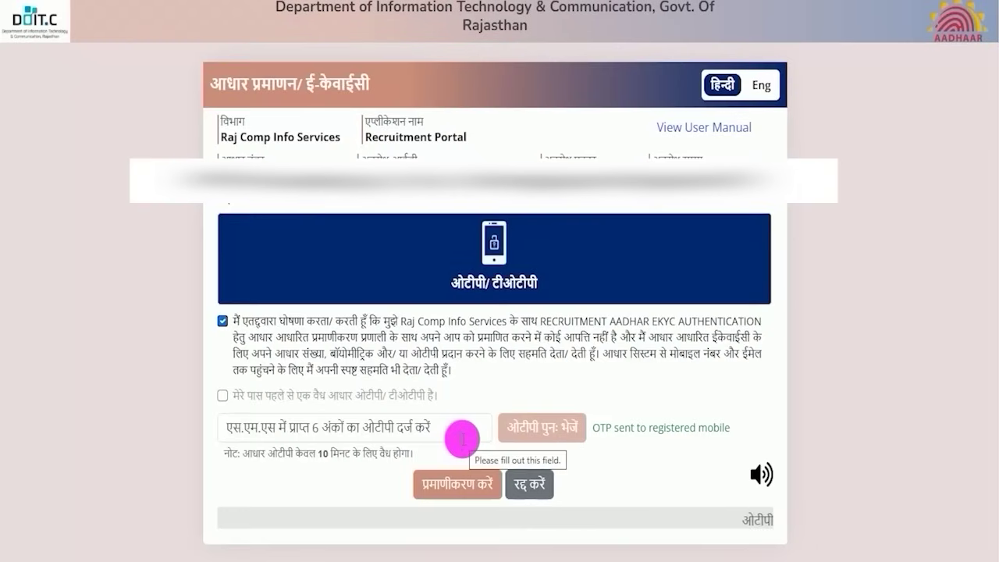
{"action": "left_click", "coordinate": [441, 429]}
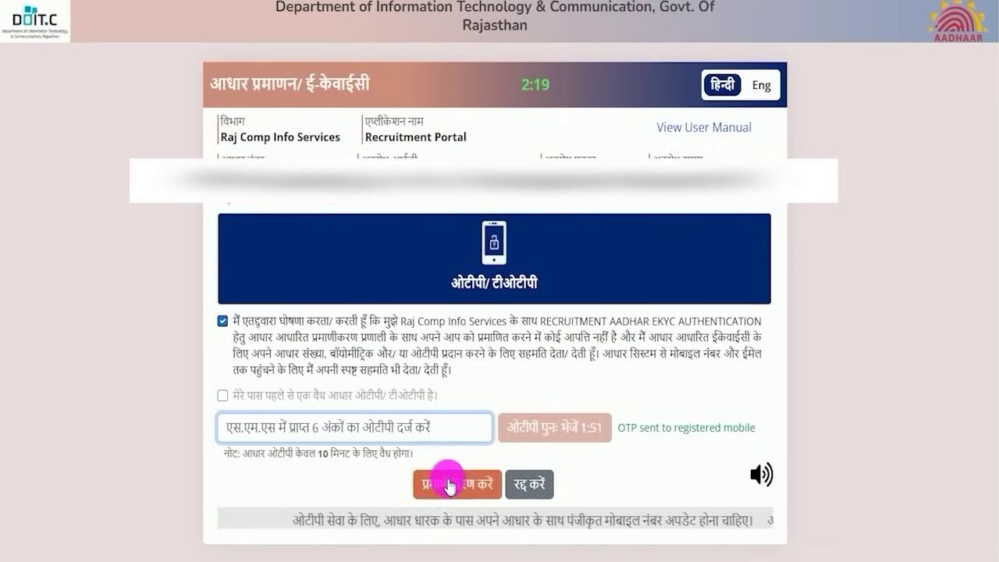
{"action": "left_click", "coordinate": [623, 1]}
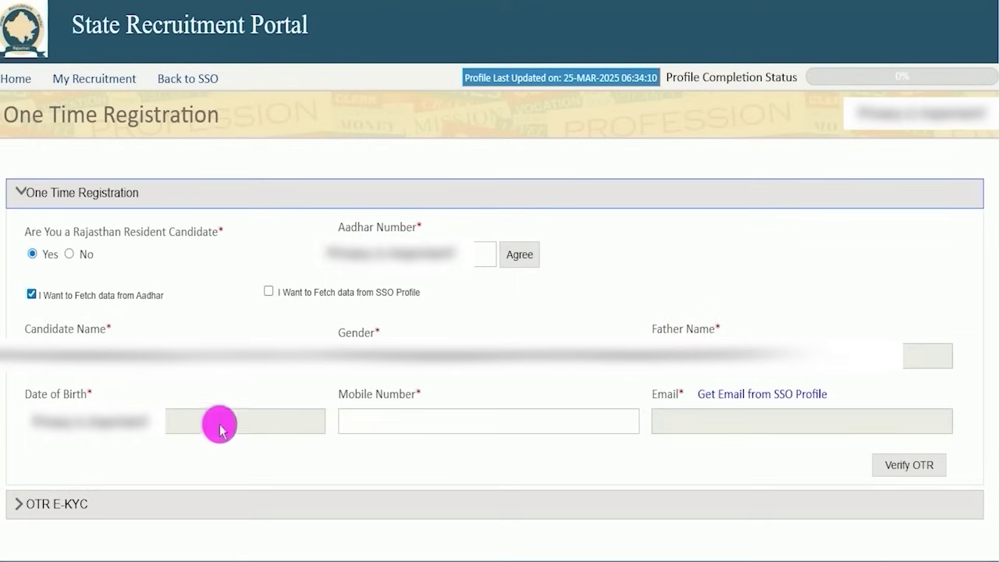
Enter the candidate's mobile number, verify the OTR and make the final submission of the candidate details
{"action": "left_click", "coordinate": [395, 421]}
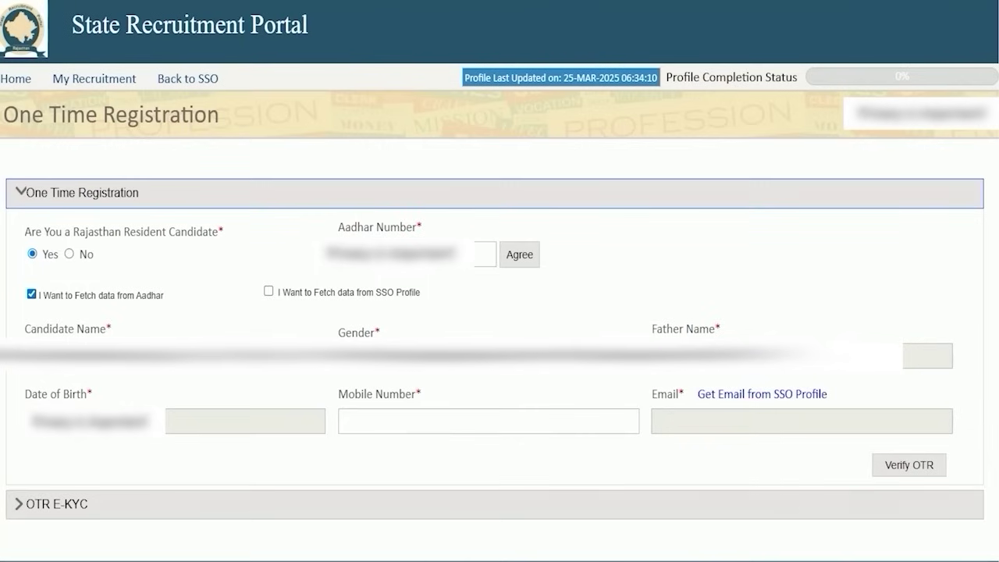
{"action": "left_click_drag", "start_coordinate": [718, 459], "coordinate": [861, 466]}
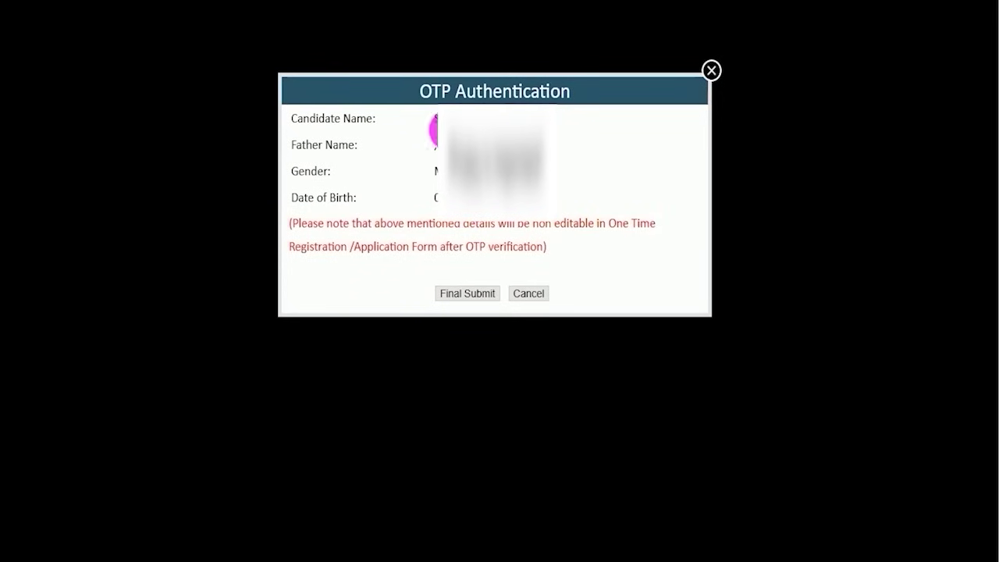
{"action": "left_click_drag", "start_coordinate": [437, 131], "coordinate": [439, 201]}
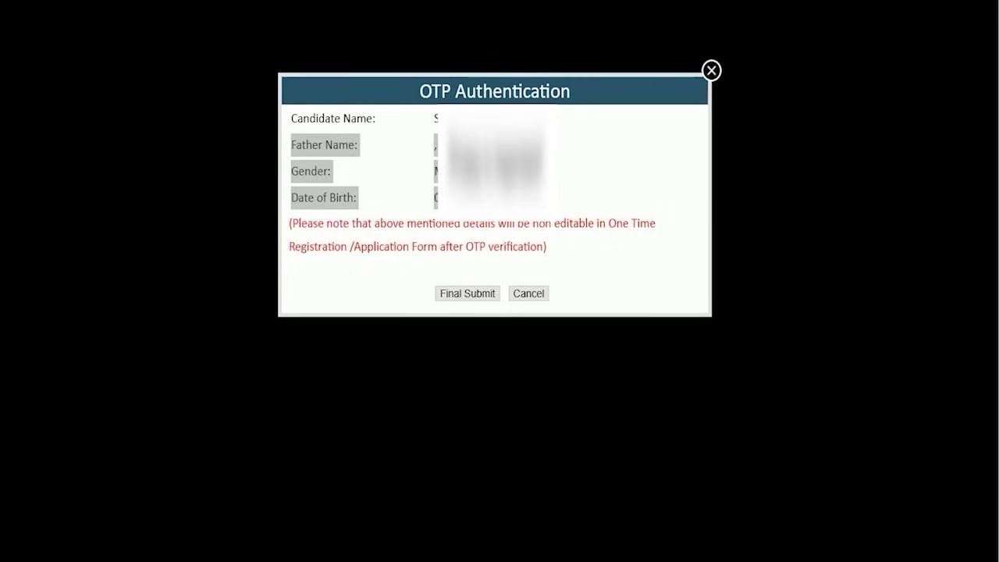
{"action": "left_click", "coordinate": [466, 293]}
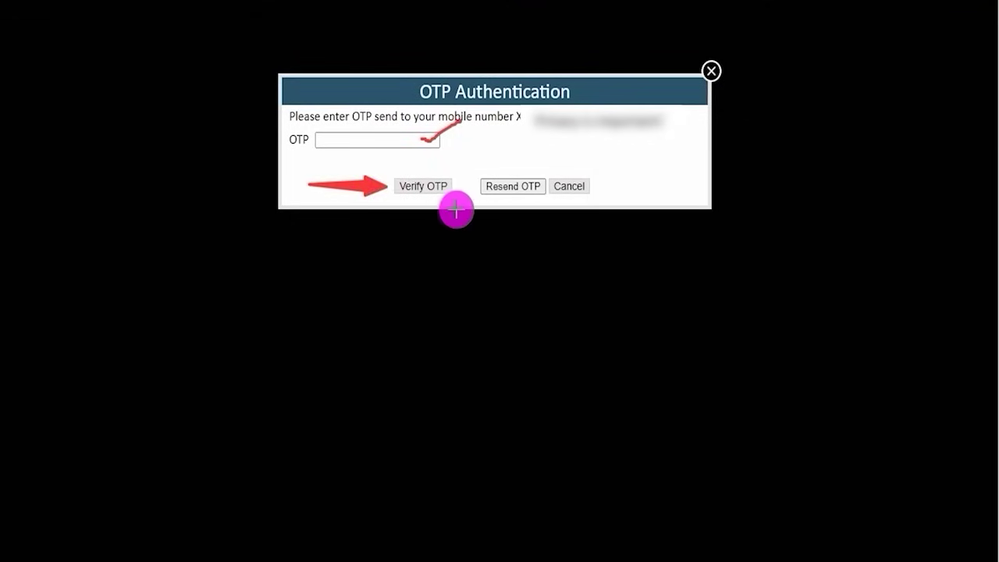
Verify the OTP sent to the mobile number, acknowledge the saved registration and check the registration number on the form
{"action": "left_click", "coordinate": [453, 191]}
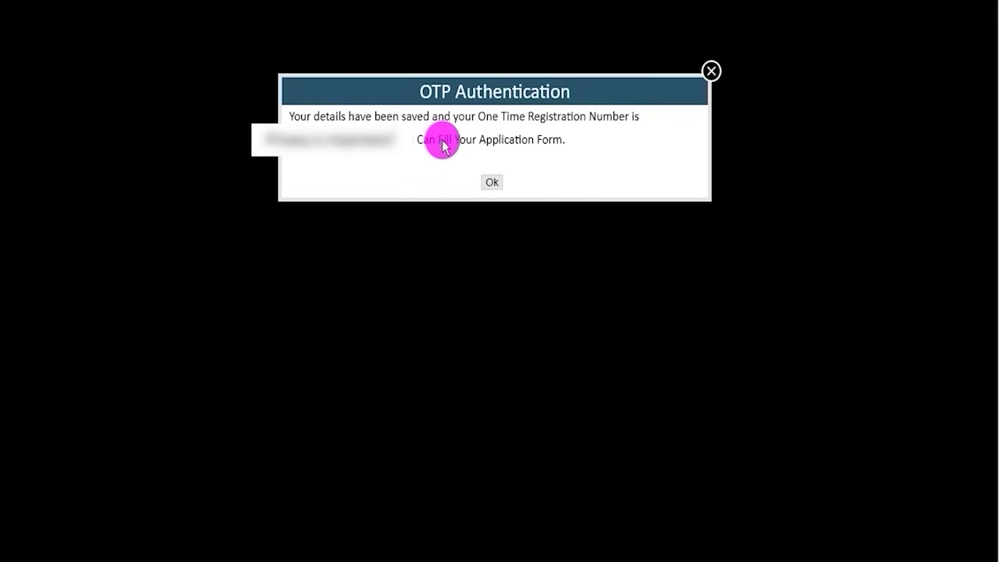
{"action": "left_click_drag", "start_coordinate": [479, 116], "coordinate": [587, 117]}
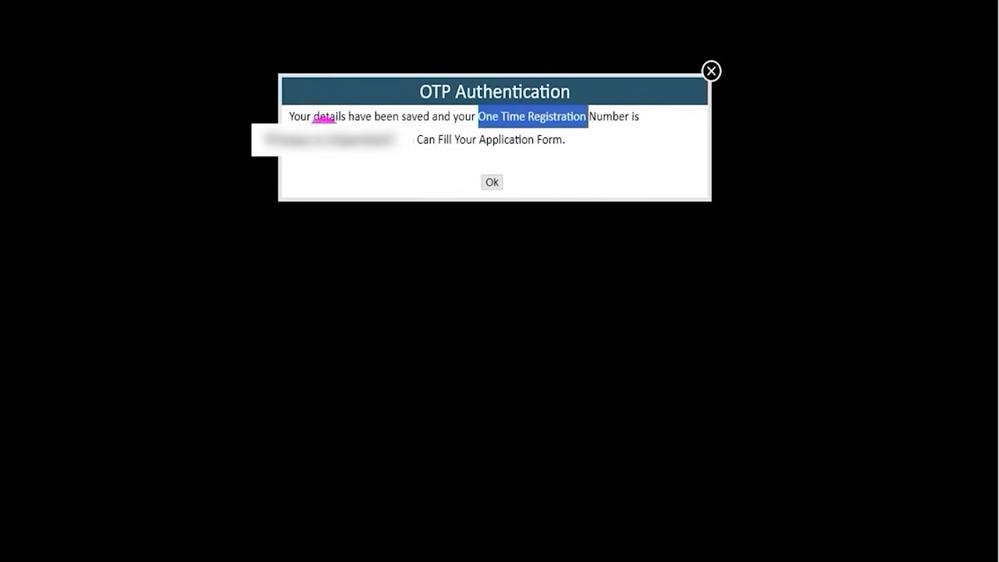
{"action": "left_click", "coordinate": [290, 119]}
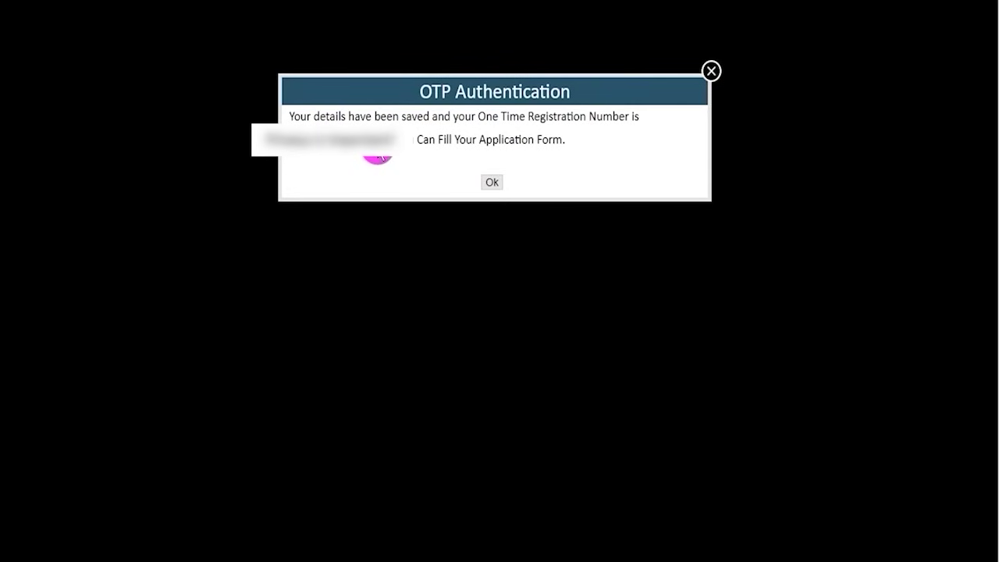
{"action": "left_click", "coordinate": [491, 182]}
{"action": "scroll", "coordinate": [531, 234], "scroll_direction": "down", "scroll_amount": 1}
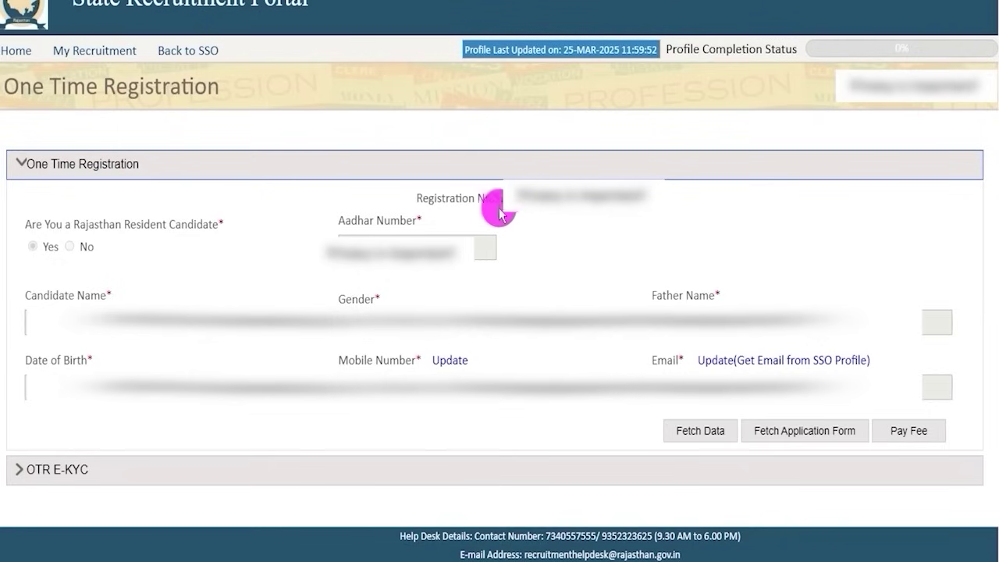
{"action": "left_click_drag", "start_coordinate": [498, 201], "coordinate": [545, 202]}
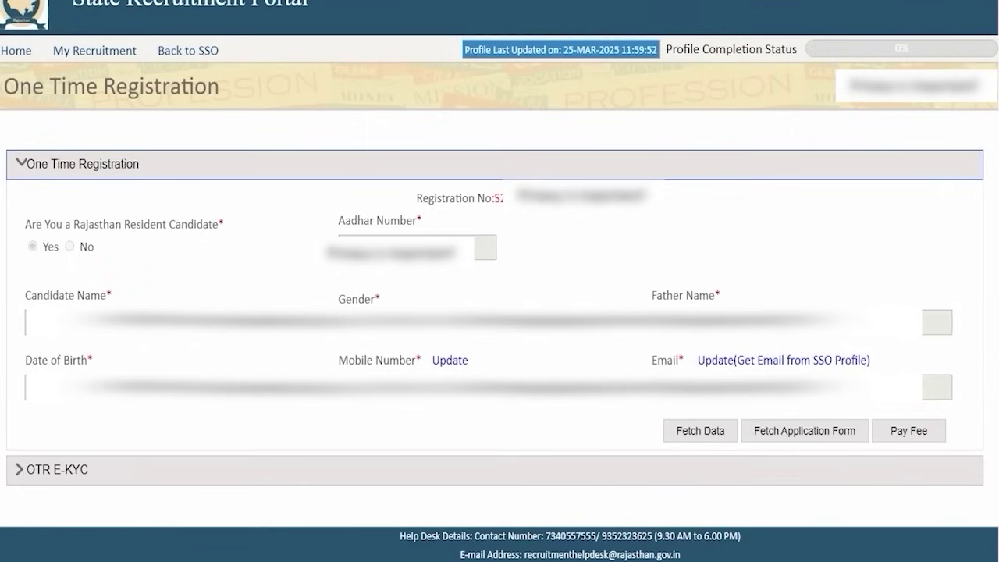
Open the fee payment details of the registration and set the category to UNRESERVED
{"action": "left_click", "coordinate": [906, 430]}
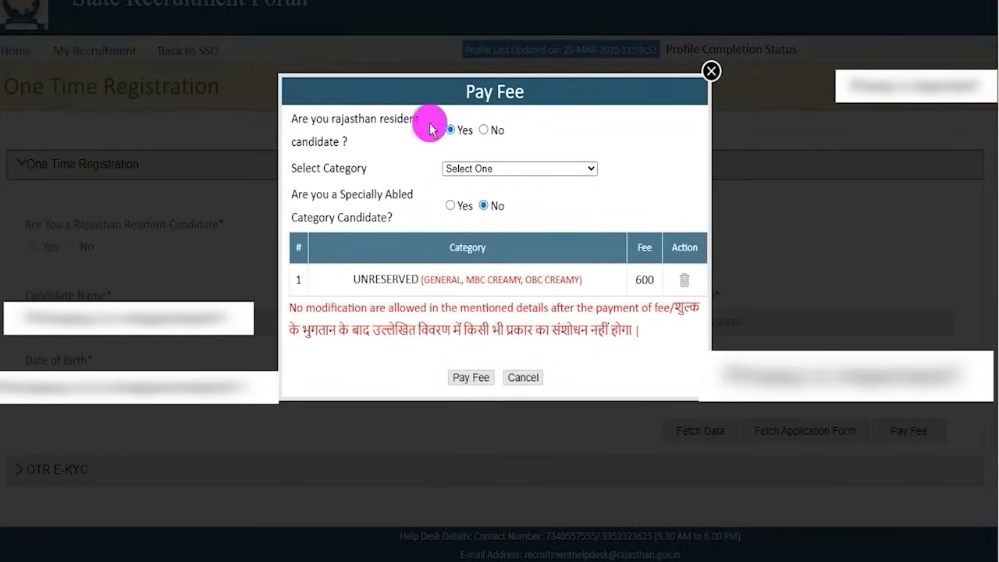
{"action": "left_click_drag", "start_coordinate": [312, 119], "coordinate": [401, 127]}
{"action": "left_click", "coordinate": [461, 170]}
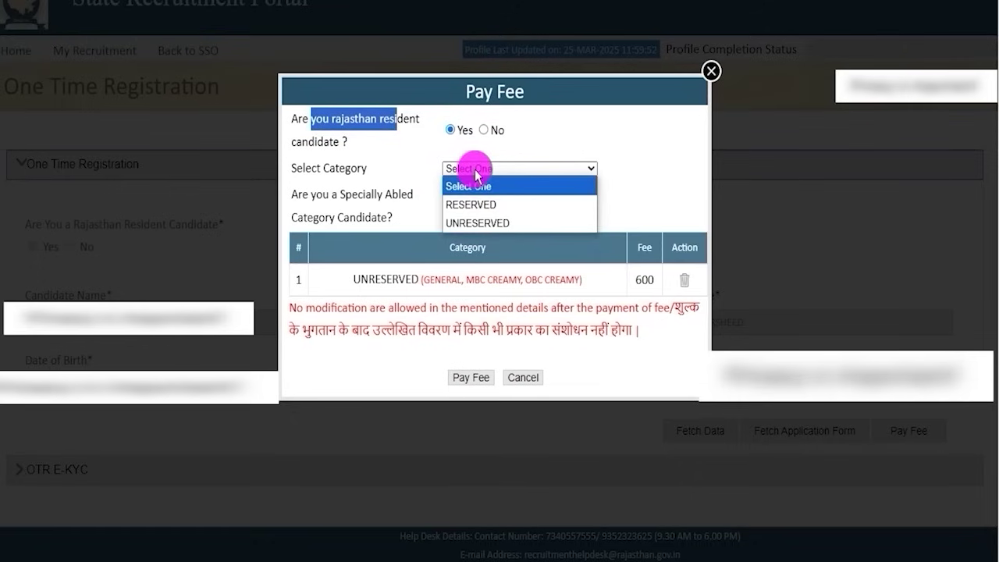
{"action": "left_click", "coordinate": [493, 225]}
Set the Rajasthan resident answer to No in the fee details, keeping the UNRESERVED category
{"action": "left_click_drag", "start_coordinate": [358, 121], "coordinate": [462, 130]}
{"action": "left_click", "coordinate": [484, 130]}
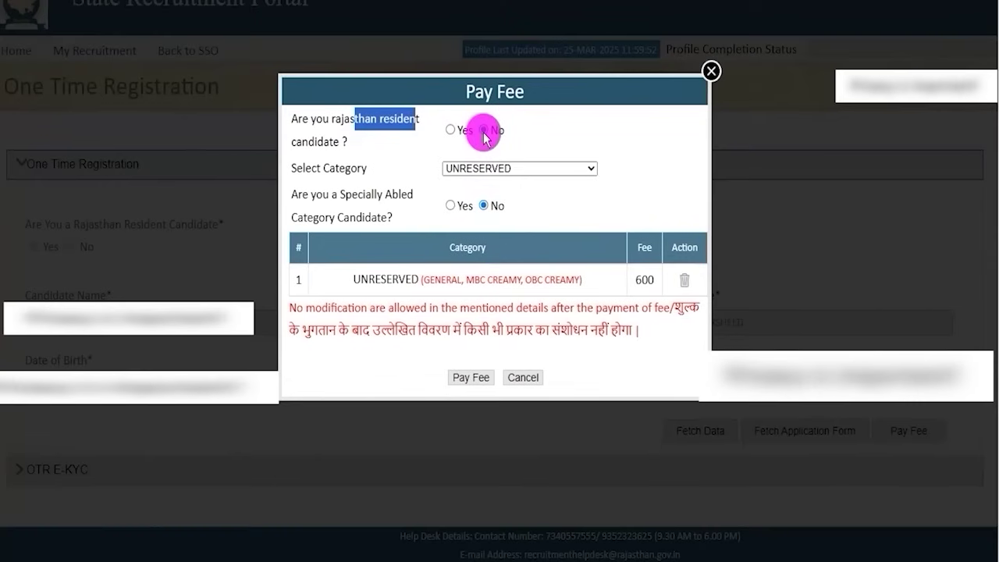
{"action": "left_click", "coordinate": [475, 168]}
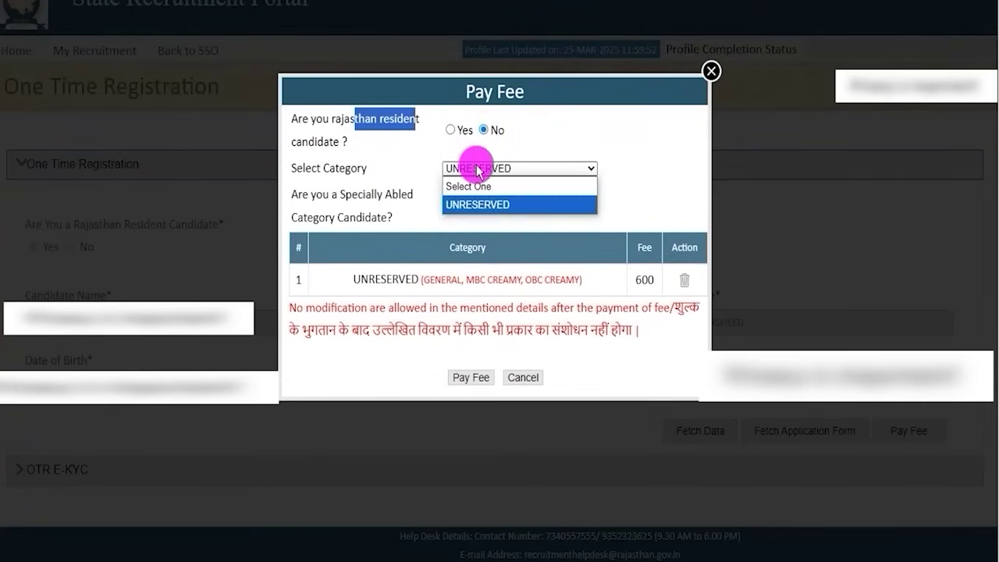
{"action": "left_click", "coordinate": [486, 206]}
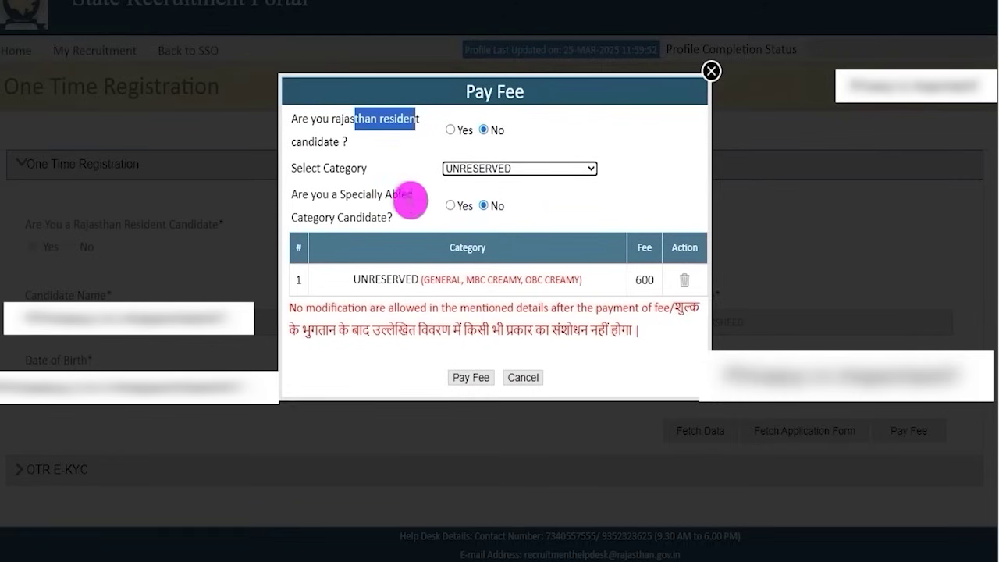
Compare the fee for a specially abled candidate, Yes and No, leaving the answer on No
{"action": "left_click", "coordinate": [301, 193]}
{"action": "left_click_drag", "start_coordinate": [300, 193], "coordinate": [450, 211]}
{"action": "left_click", "coordinate": [450, 206]}
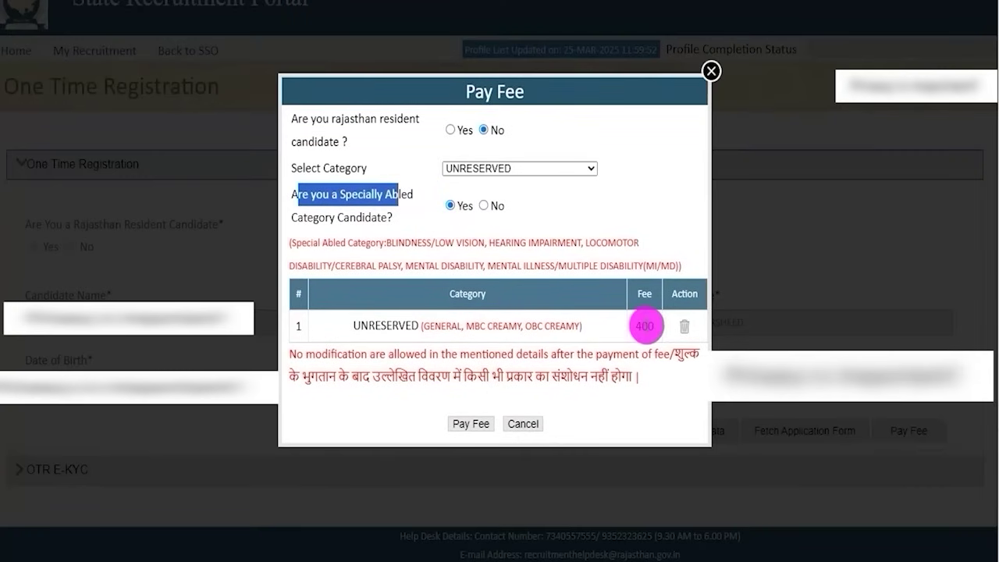
{"action": "left_click_drag", "start_coordinate": [636, 326], "coordinate": [647, 326]}
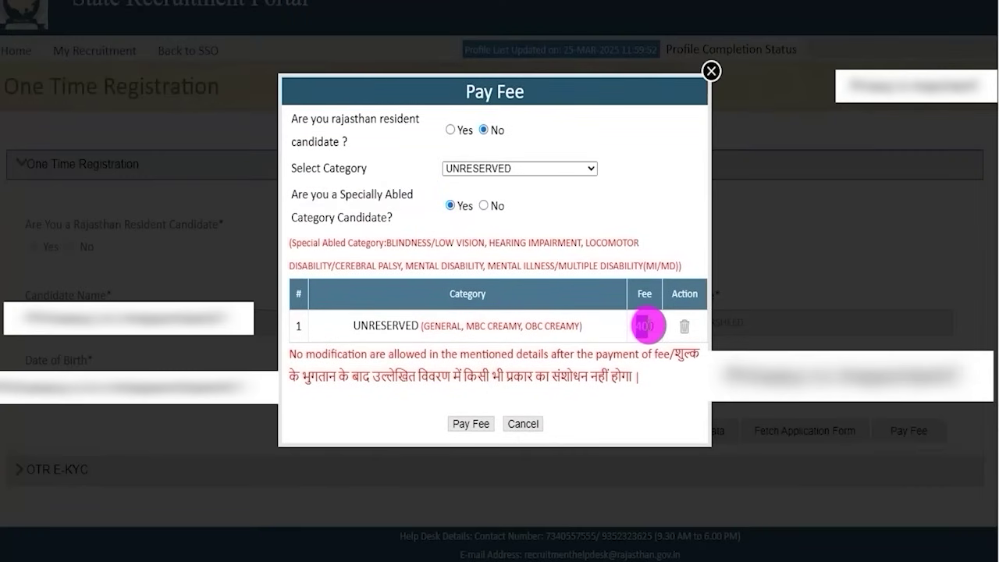
{"action": "left_click", "coordinate": [484, 207]}
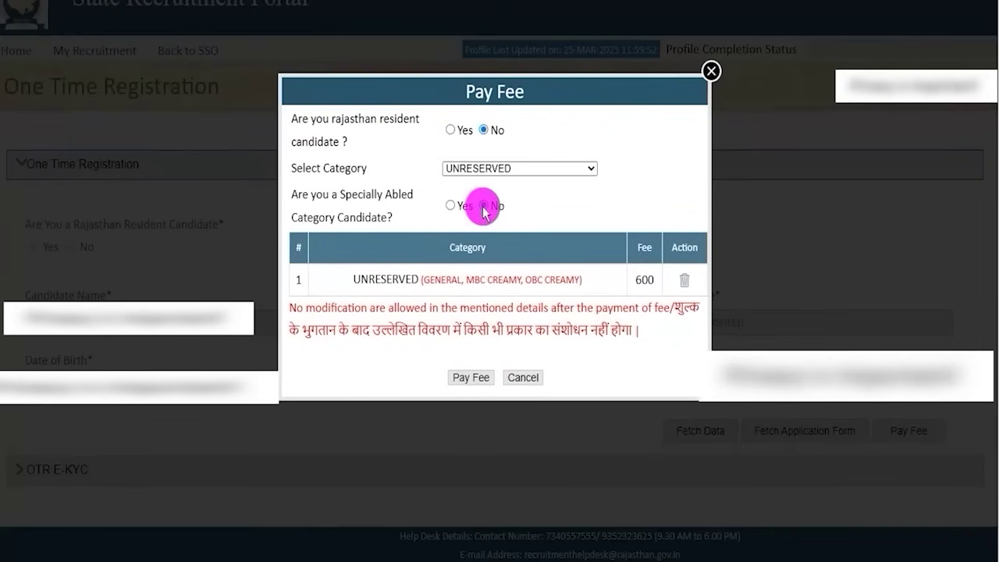
{"action": "left_click_drag", "start_coordinate": [633, 280], "coordinate": [651, 280]}
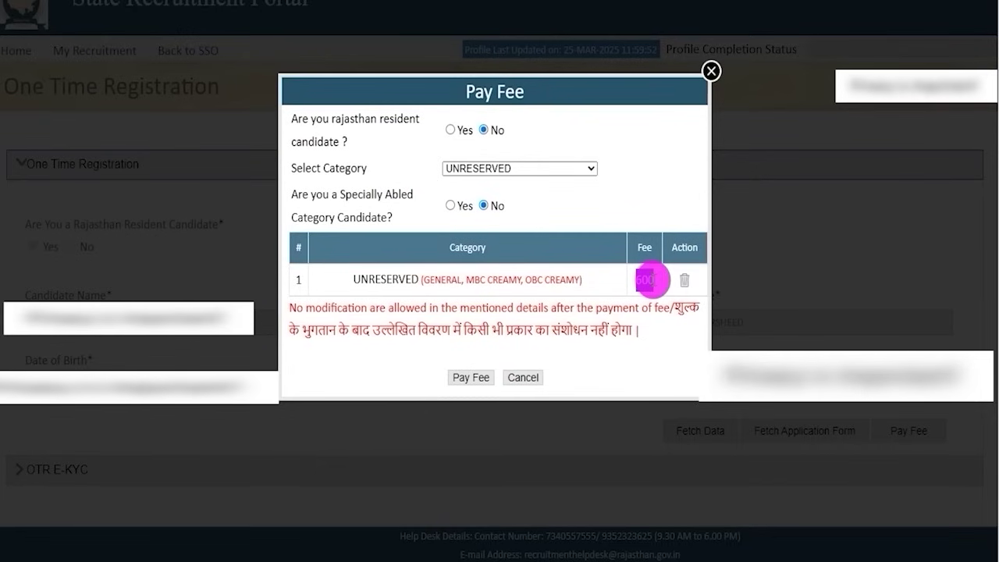
Check the fee for the UNRESERVED category, then proceed to pay it and accept the payment confirmation
{"action": "left_click", "coordinate": [640, 281]}
{"action": "left_click_drag", "start_coordinate": [637, 281], "coordinate": [652, 280]}
{"action": "mouse_move", "coordinate": [652, 279]}
{"action": "left_mouse_down"}
{"action": "mouse_move", "coordinate": [638, 280]}
{"action": "mouse_move", "coordinate": [652, 279]}
{"action": "left_mouse_up"}
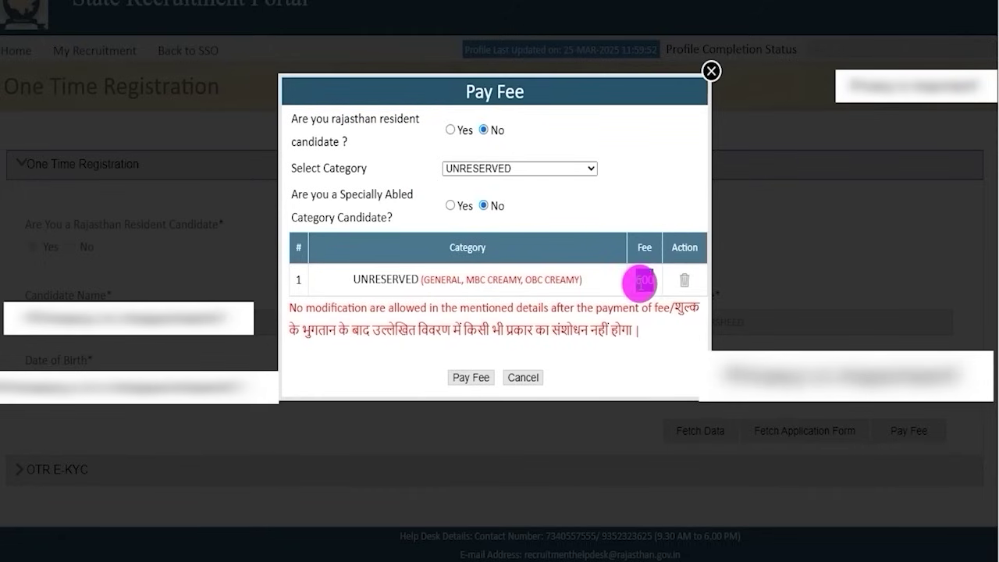
{"action": "left_click", "coordinate": [645, 279]}
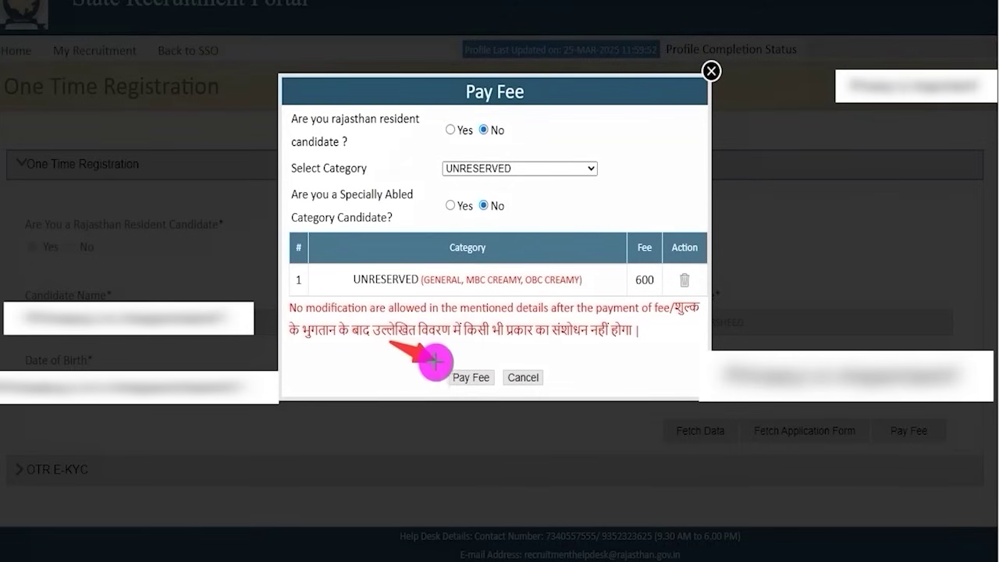
{"action": "left_click", "coordinate": [461, 377]}
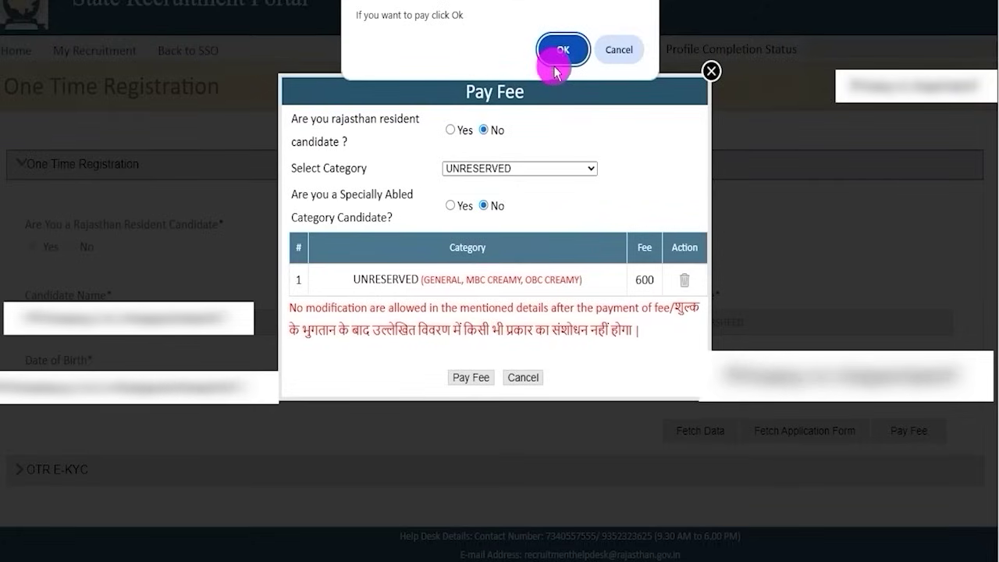
{"action": "left_click", "coordinate": [557, 49]}
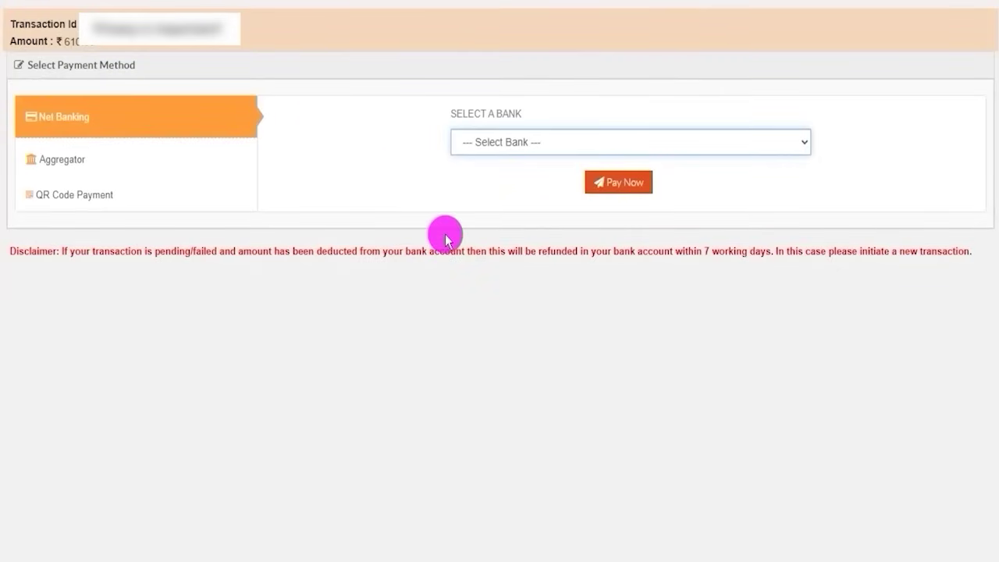
Choose QR Code Payment as the payment method with the PHONEPE option and proceed to pay
{"action": "left_click", "coordinate": [439, 2]}
{"action": "left_click_drag", "start_coordinate": [164, 119], "coordinate": [250, 96]}
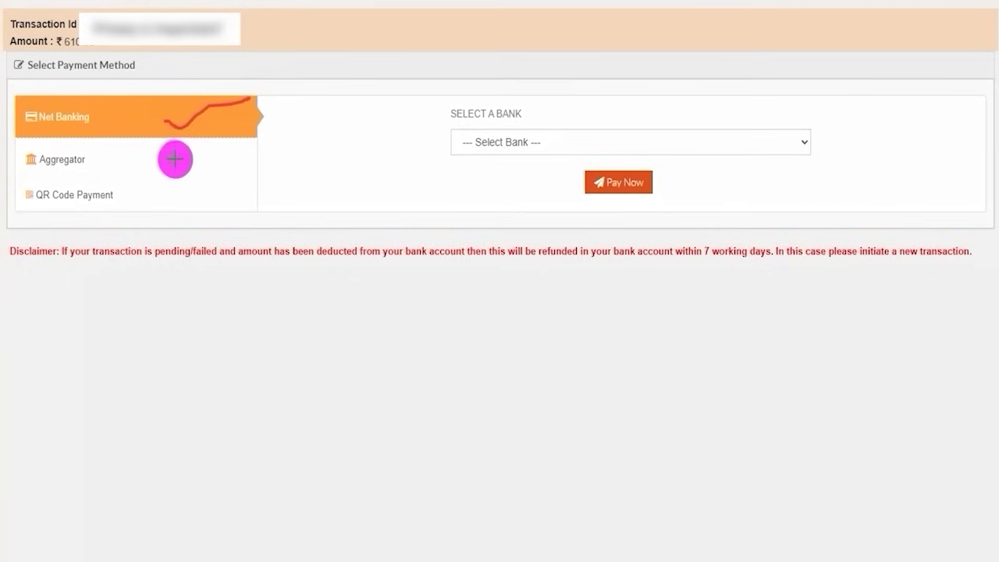
{"action": "left_click_drag", "start_coordinate": [156, 163], "coordinate": [175, 158]}
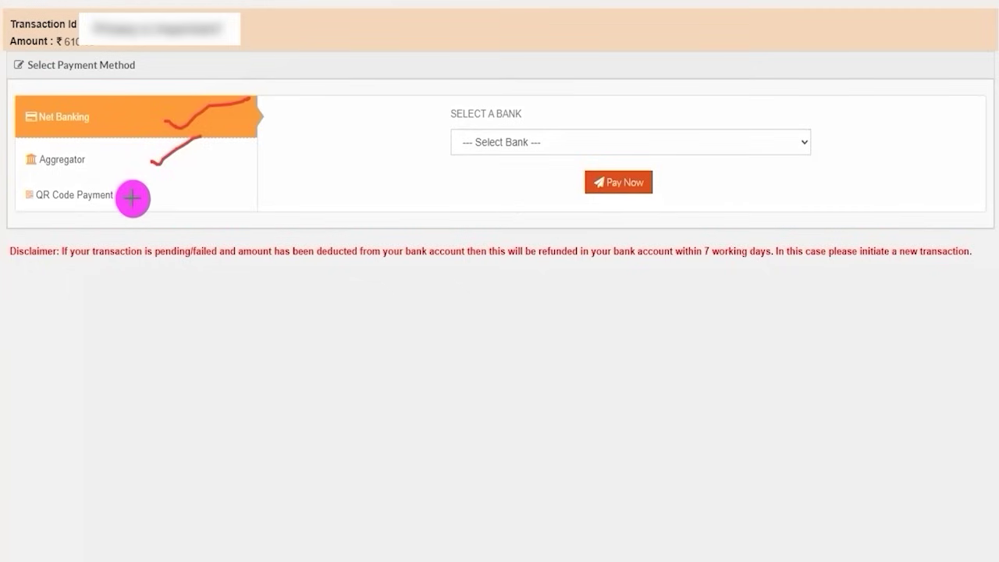
{"action": "left_click_drag", "start_coordinate": [132, 200], "coordinate": [175, 174]}
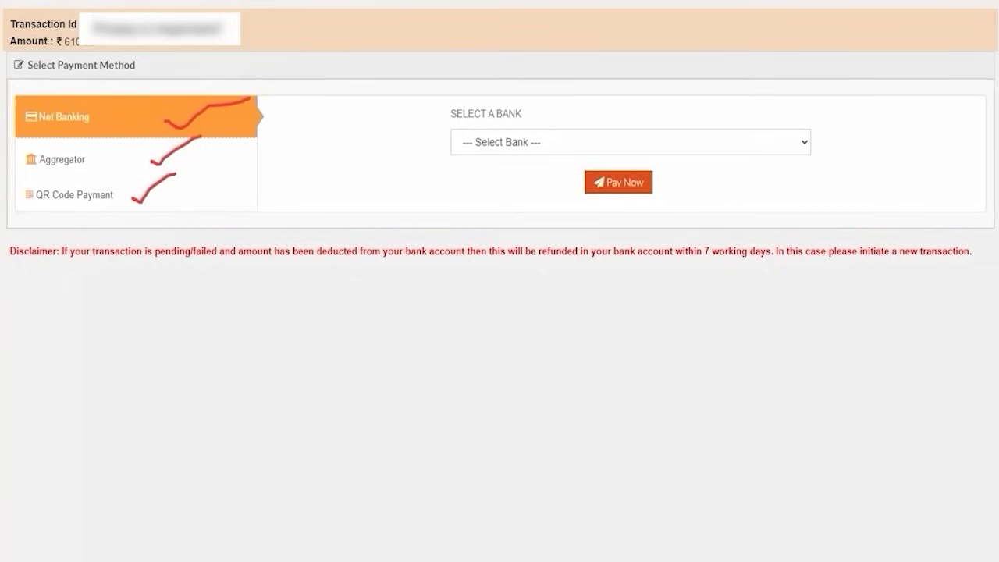
{"action": "key", "text": "Escape"}
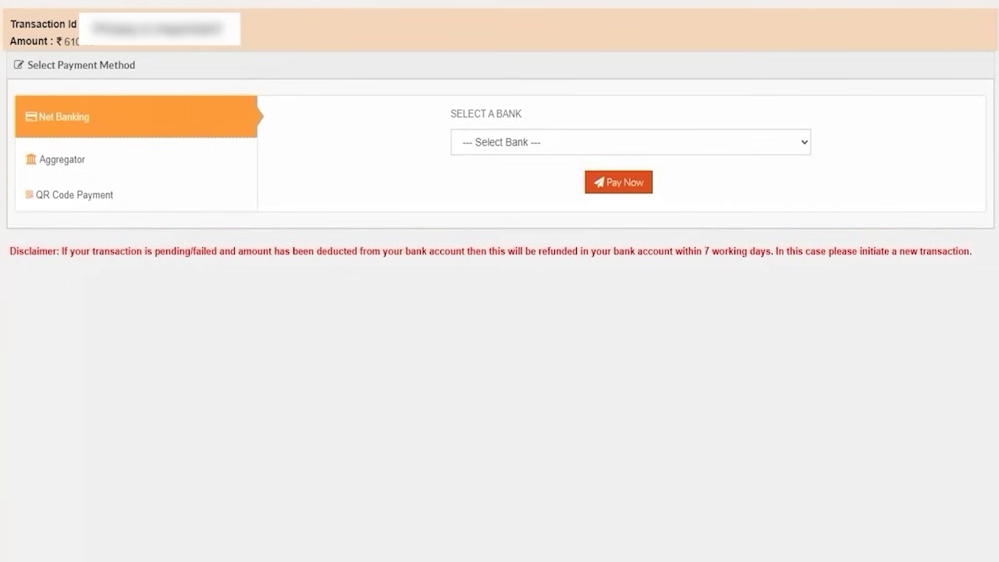
{"action": "left_click", "coordinate": [74, 202]}
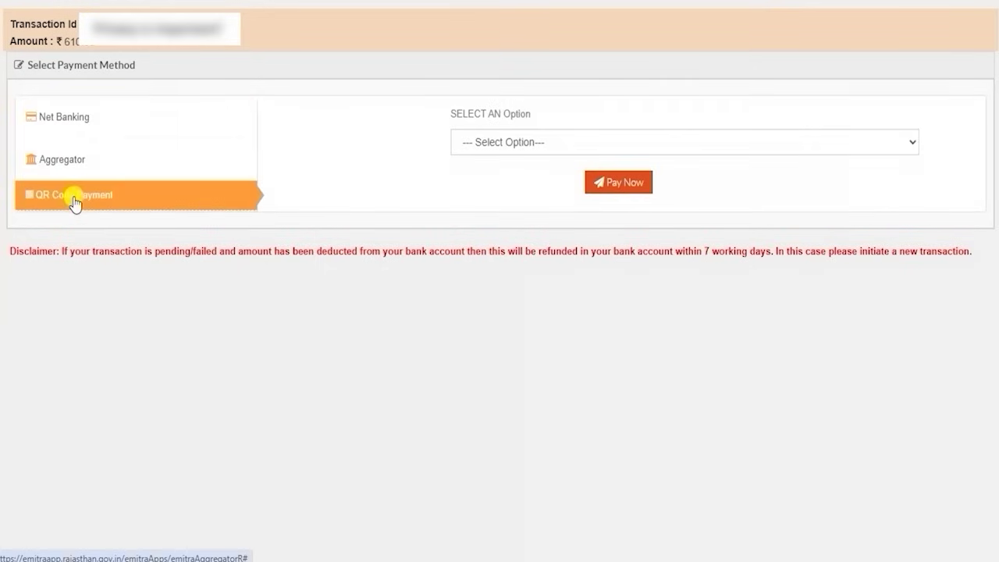
{"action": "left_click", "coordinate": [480, 142]}
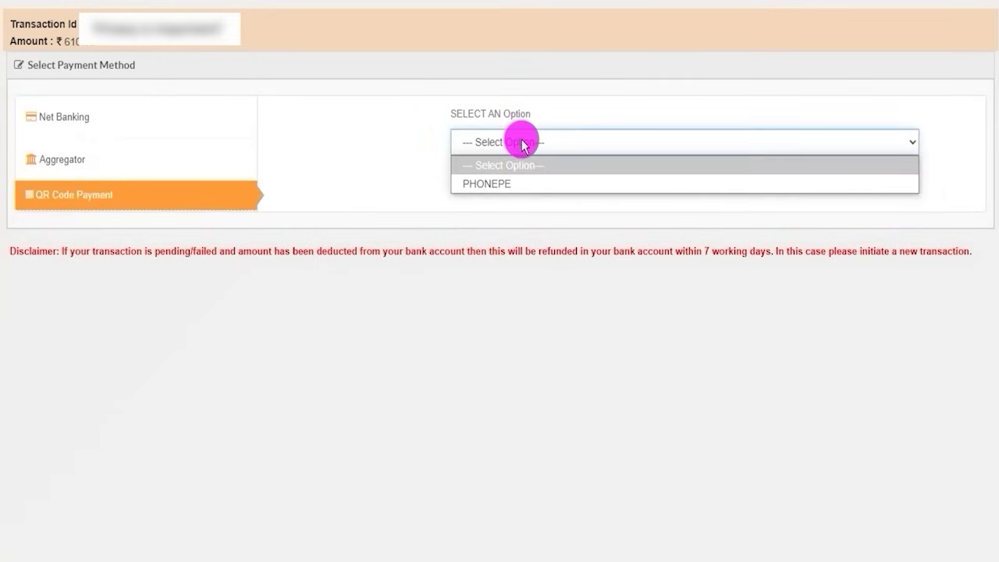
{"action": "left_click", "coordinate": [503, 183]}
{"action": "left_click", "coordinate": [611, 186]}
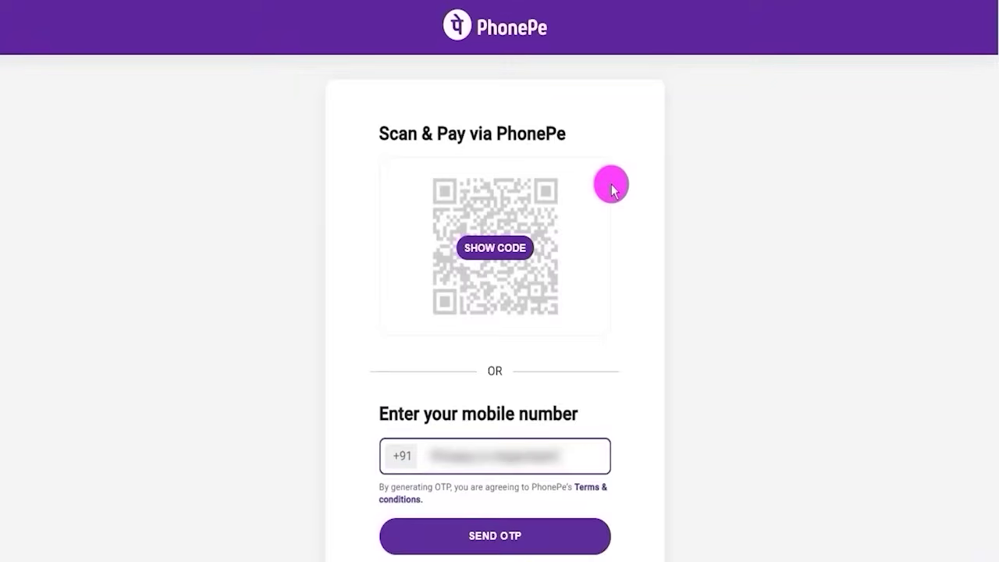
Check the two ways of paying on the PhonePe page: scanning the QR code or entering a mobile number
{"action": "left_click", "coordinate": [789, 302]}
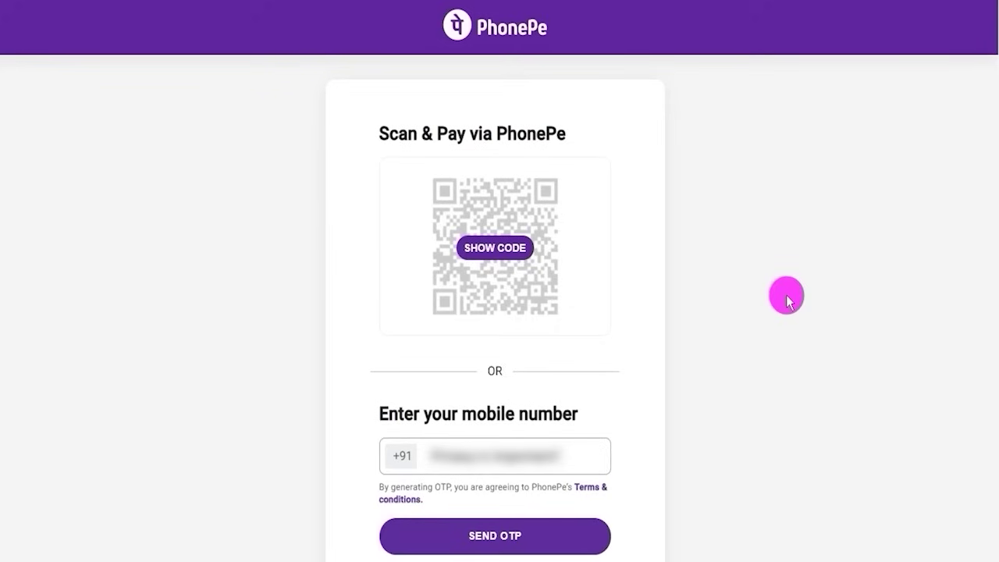
{"action": "left_click_drag", "start_coordinate": [584, 257], "coordinate": [666, 205]}
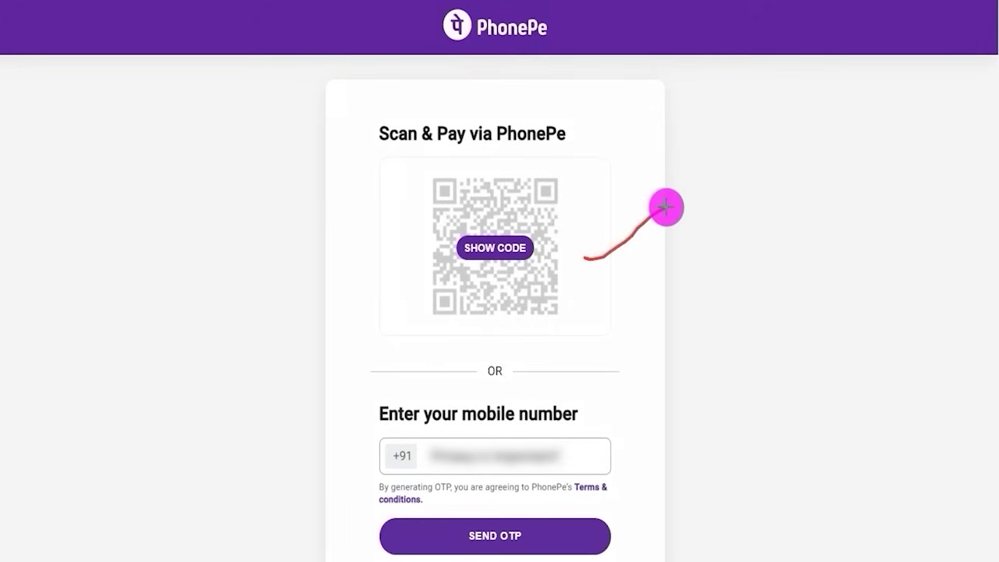
{"action": "left_click_drag", "start_coordinate": [604, 459], "coordinate": [739, 406]}
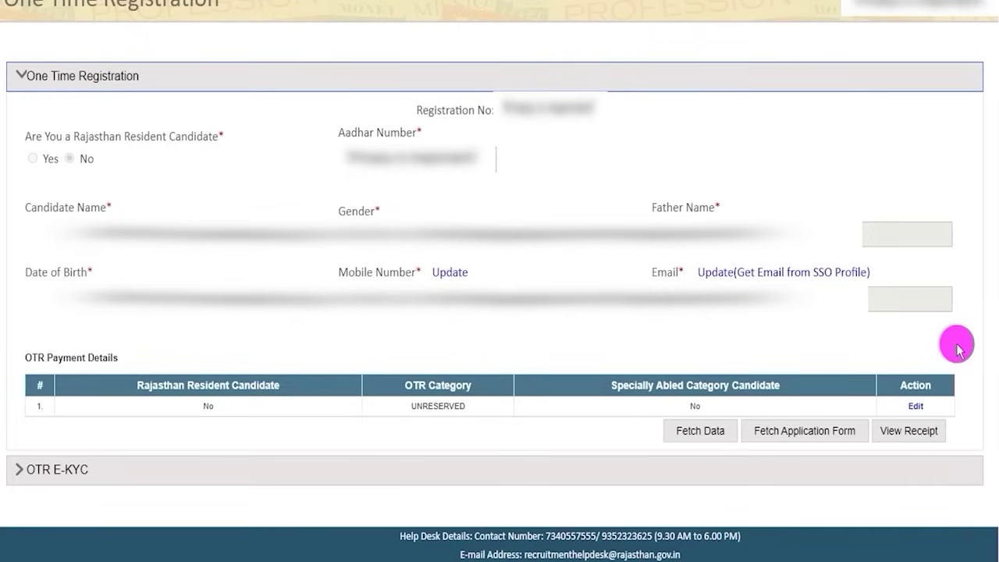
View the receipt entry in the OTR payment details of the registration and close the details
{"action": "left_click", "coordinate": [920, 432]}
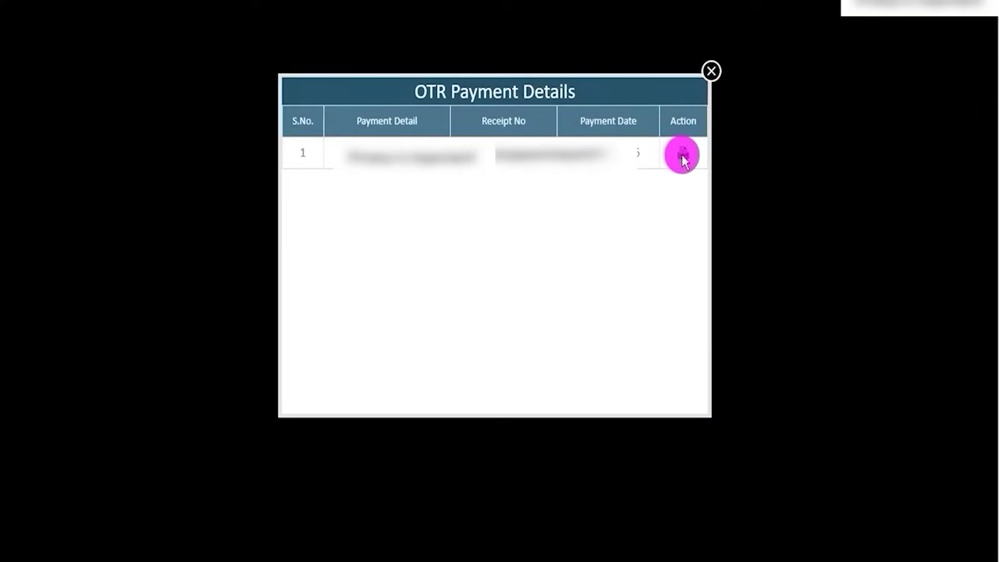
{"action": "left_click", "coordinate": [711, 70]}
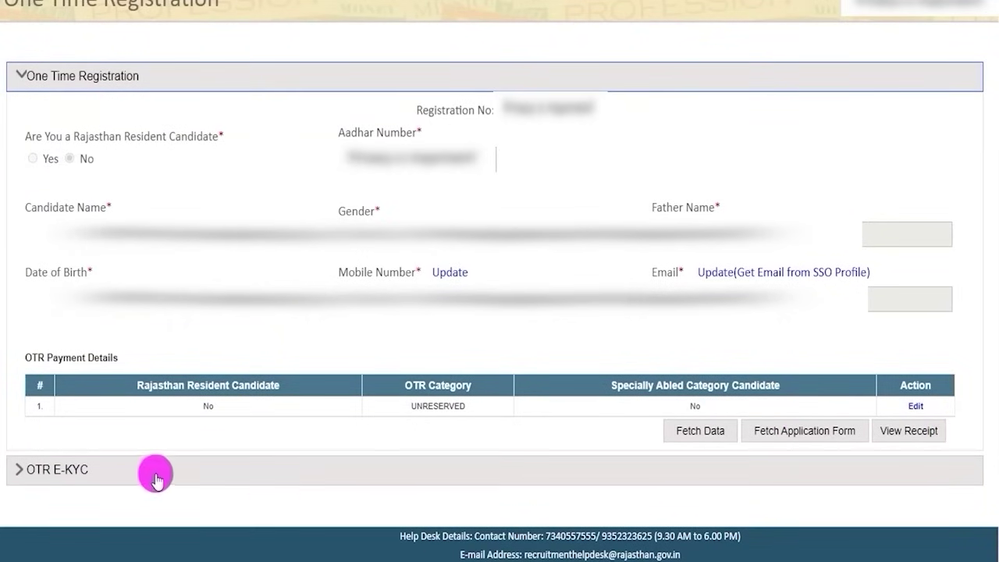
Open the OTR E-KYC section and read its live photo instructions and the candidate's declaration
{"action": "left_click", "coordinate": [79, 473]}
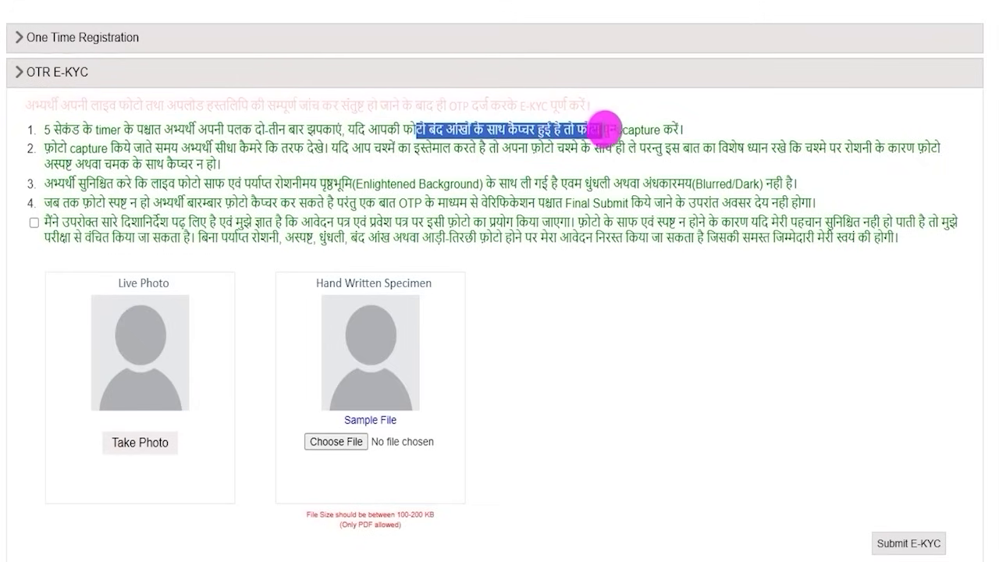
{"action": "left_click", "coordinate": [605, 124]}
{"action": "left_click_drag", "start_coordinate": [66, 149], "coordinate": [636, 153]}
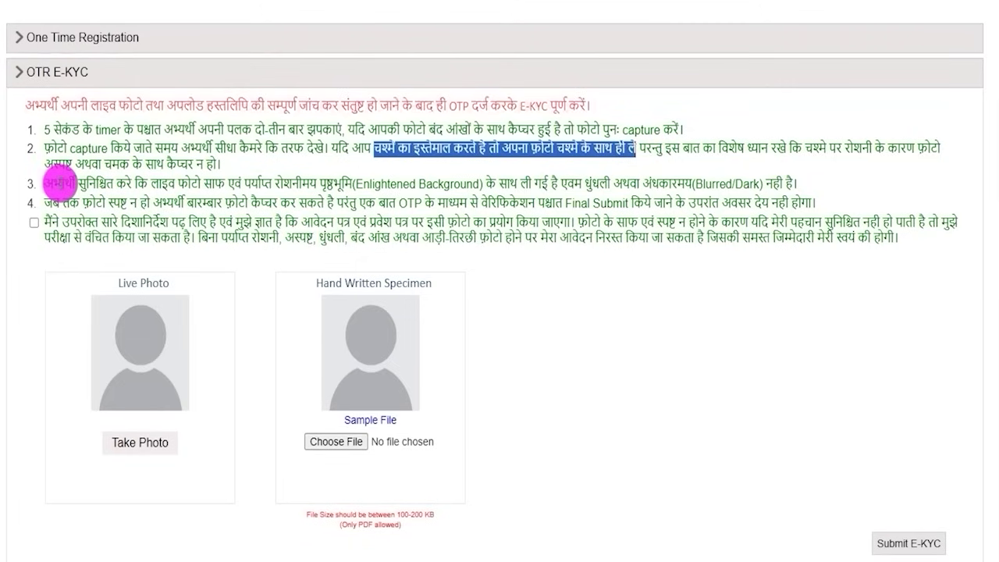
{"action": "left_click_drag", "start_coordinate": [62, 183], "coordinate": [341, 183]}
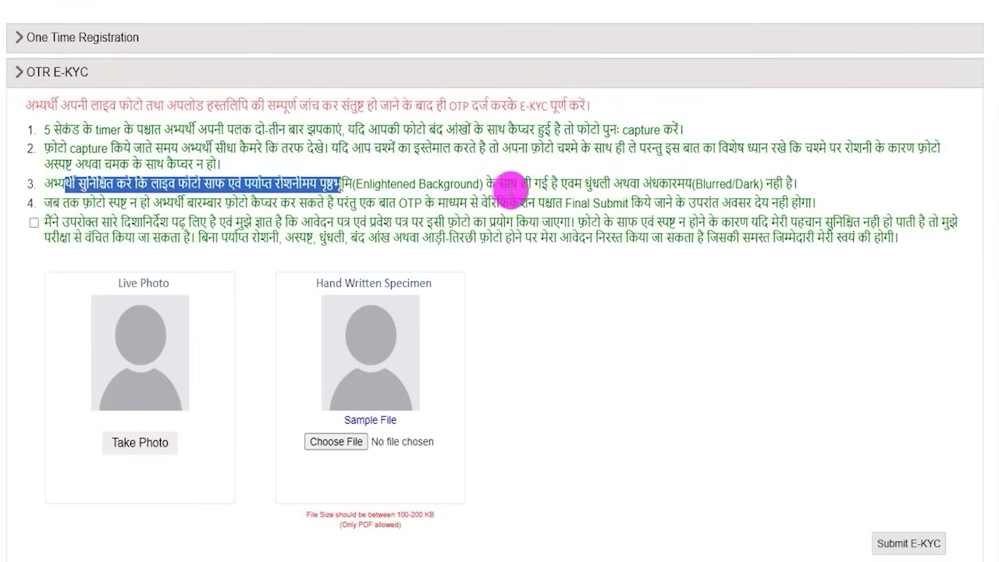
{"action": "left_click_drag", "start_coordinate": [590, 183], "coordinate": [755, 184]}
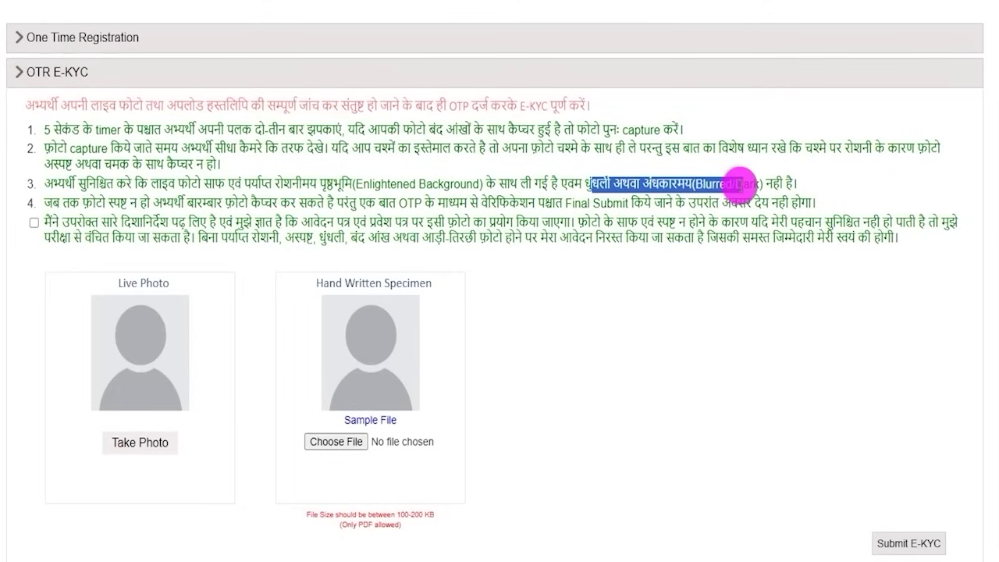
{"action": "left_click", "coordinate": [281, 212]}
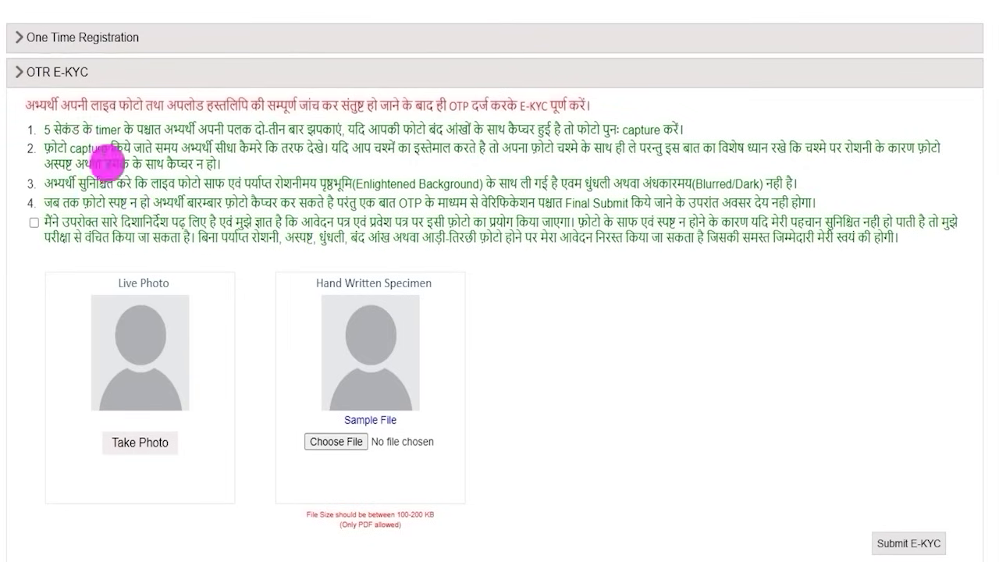
{"action": "left_click_drag", "start_coordinate": [96, 132], "coordinate": [156, 183]}
{"action": "left_click", "coordinate": [157, 183]}
{"action": "left_click", "coordinate": [33, 223]}
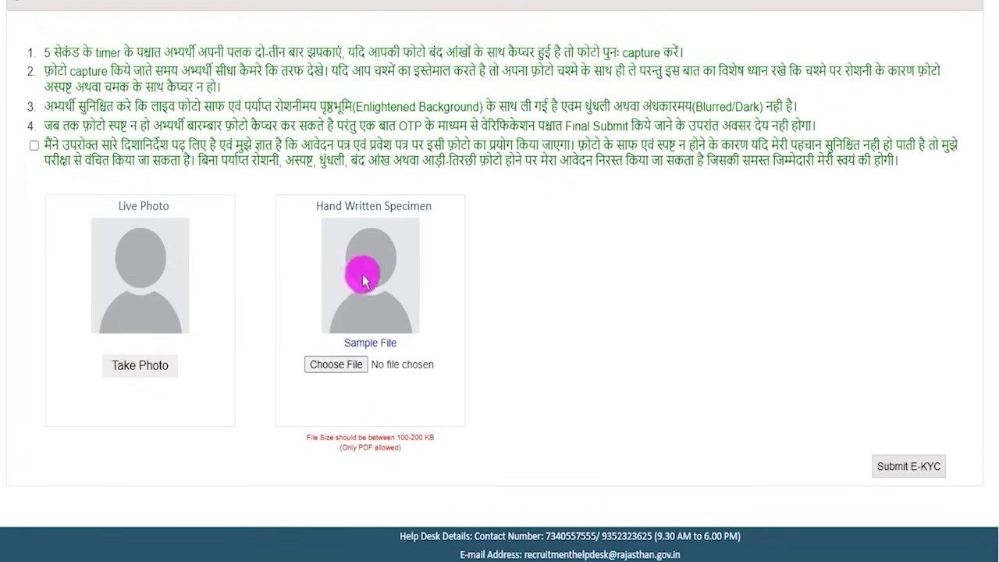
Open the sample file for the Hand Written Specimen
{"action": "left_click_drag", "start_coordinate": [323, 207], "coordinate": [420, 213]}
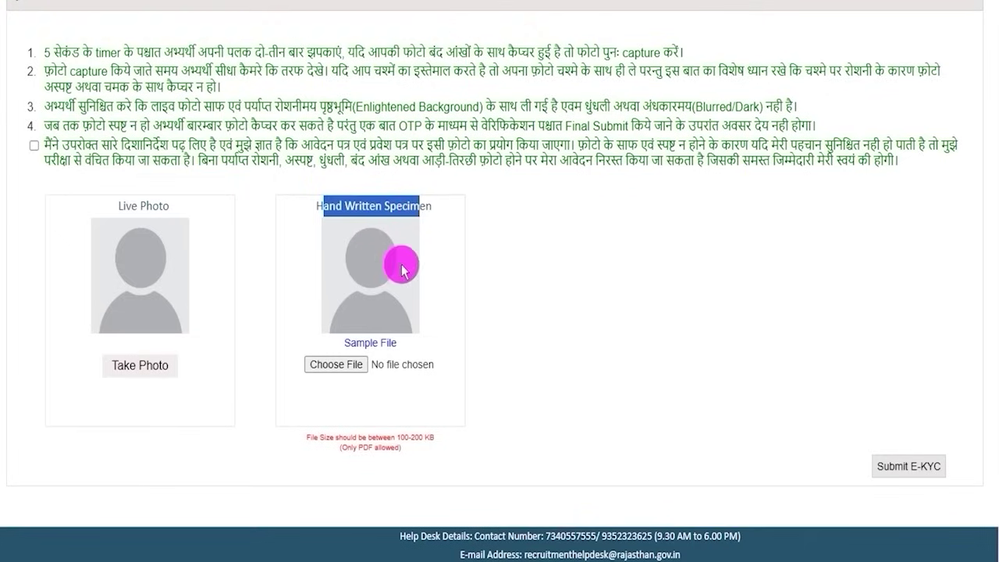
{"action": "left_click_drag", "start_coordinate": [344, 343], "coordinate": [397, 349]}
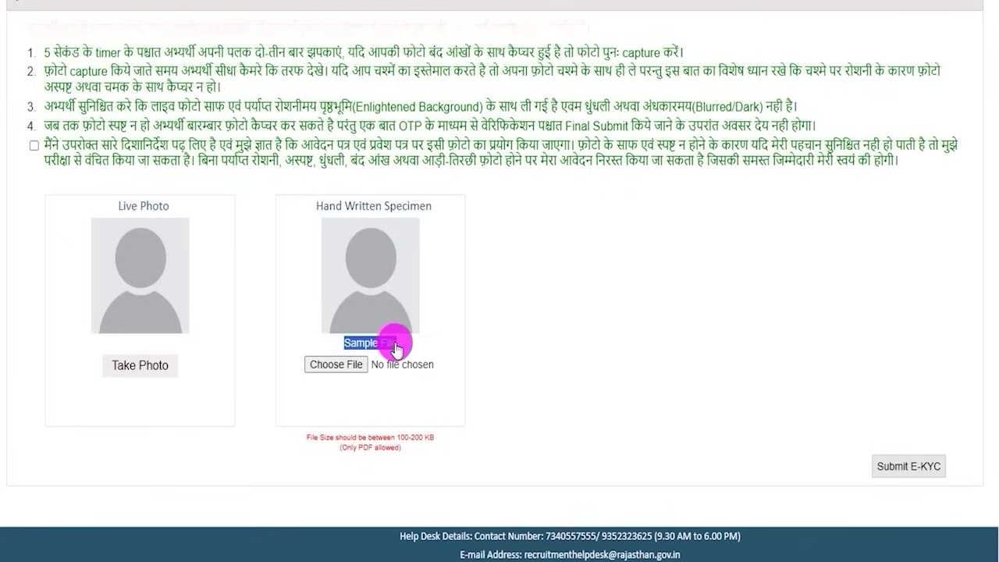
{"action": "left_click", "coordinate": [397, 345]}
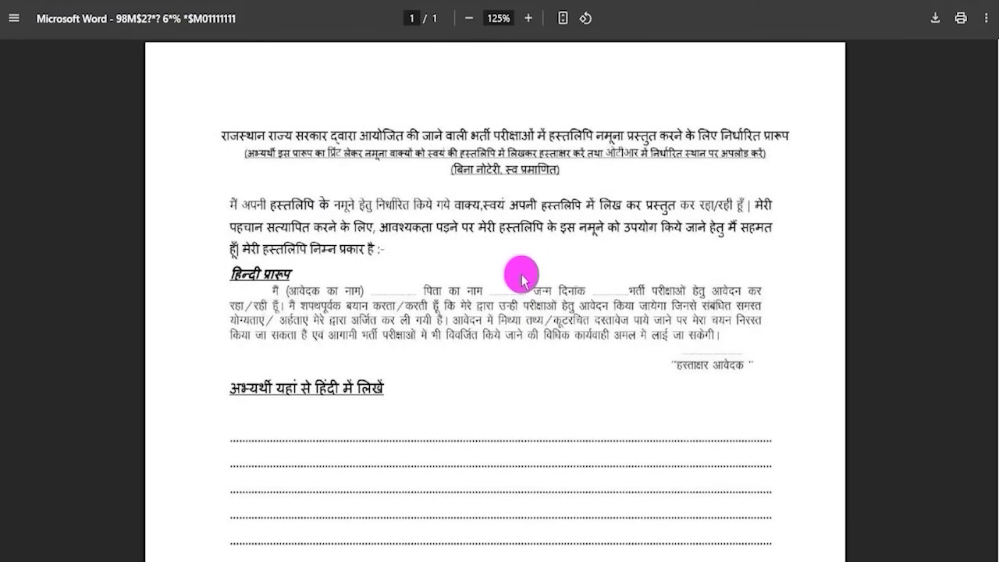
Examine the Hindi part of the specimen form: the applicant, father's name, birth date and signature blanks, and the lines for copying the text
{"action": "scroll", "coordinate": [522, 281], "scroll_direction": "down", "scroll_amount": 1}
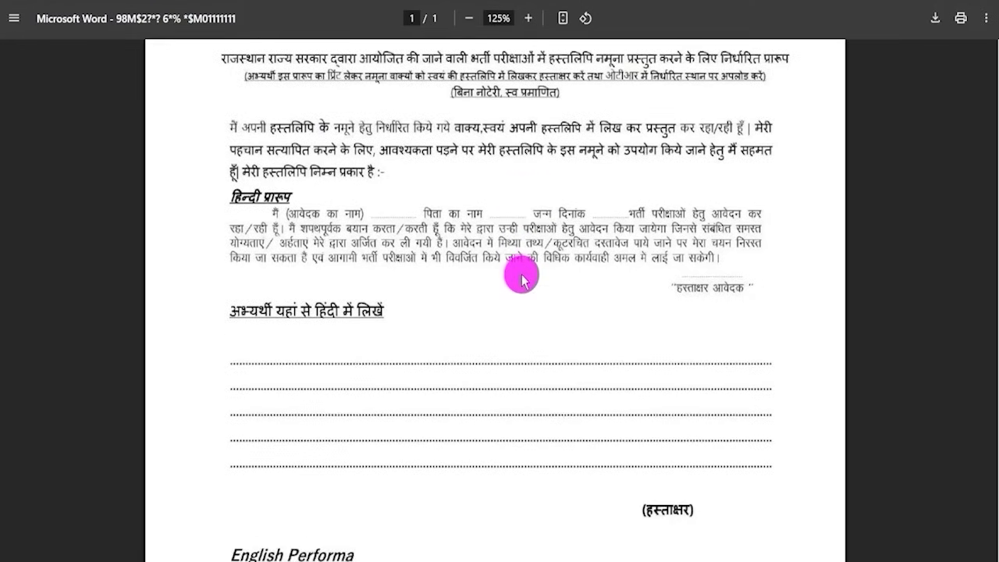
{"action": "scroll", "coordinate": [522, 280], "scroll_direction": "down", "scroll_amount": 1}
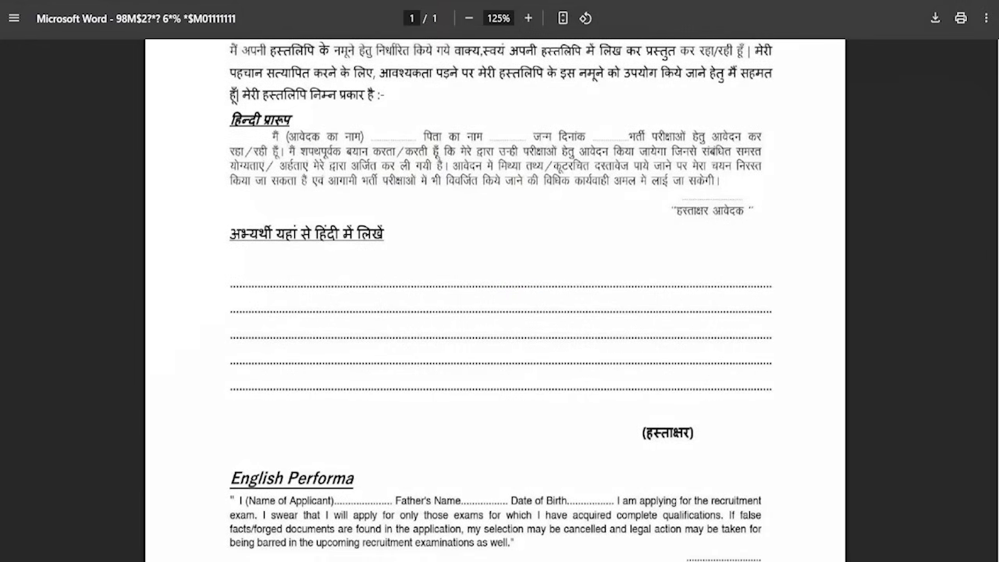
{"action": "left_click_drag", "start_coordinate": [395, 134], "coordinate": [424, 117]}
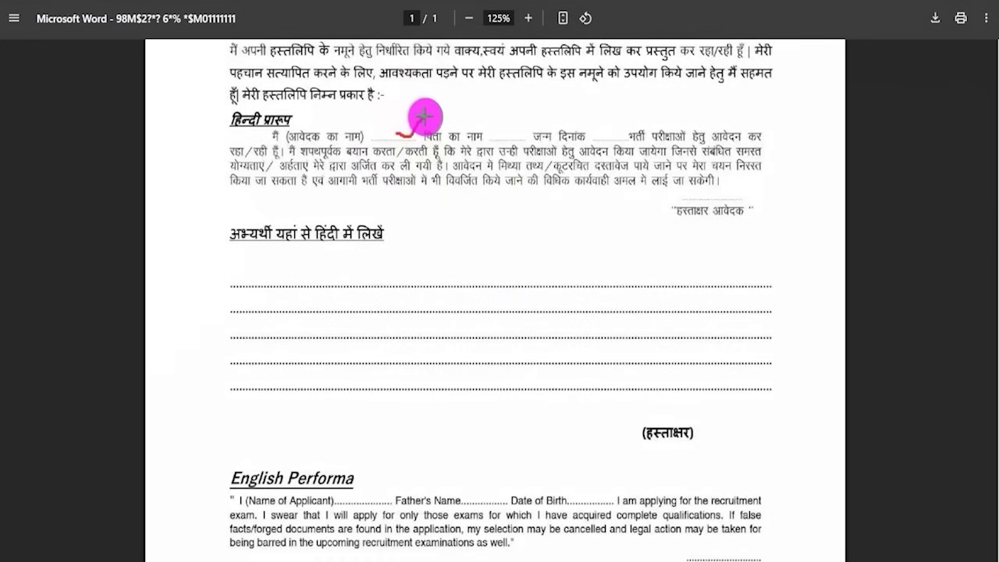
{"action": "left_click_drag", "start_coordinate": [498, 139], "coordinate": [536, 112]}
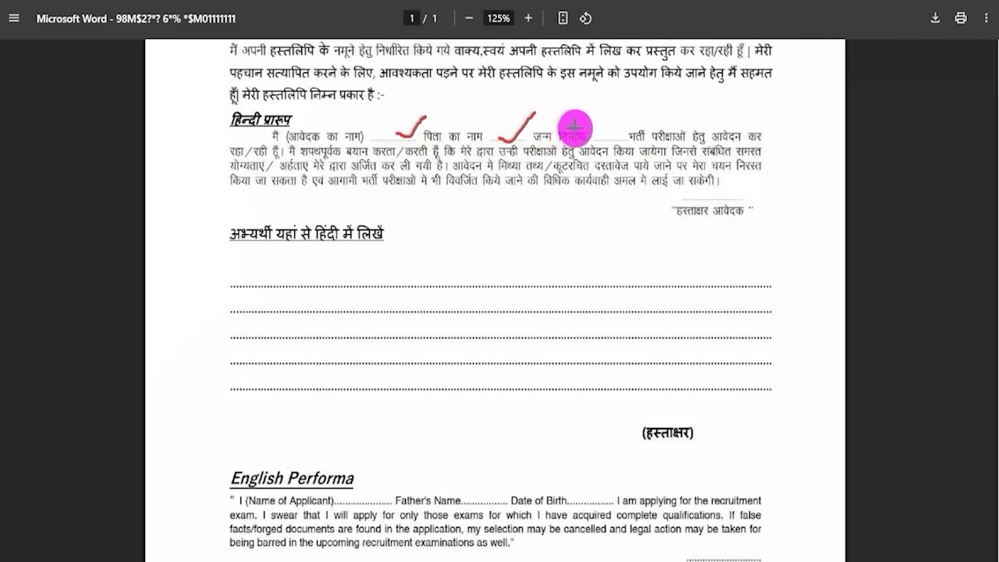
{"action": "left_click_drag", "start_coordinate": [592, 138], "coordinate": [622, 118]}
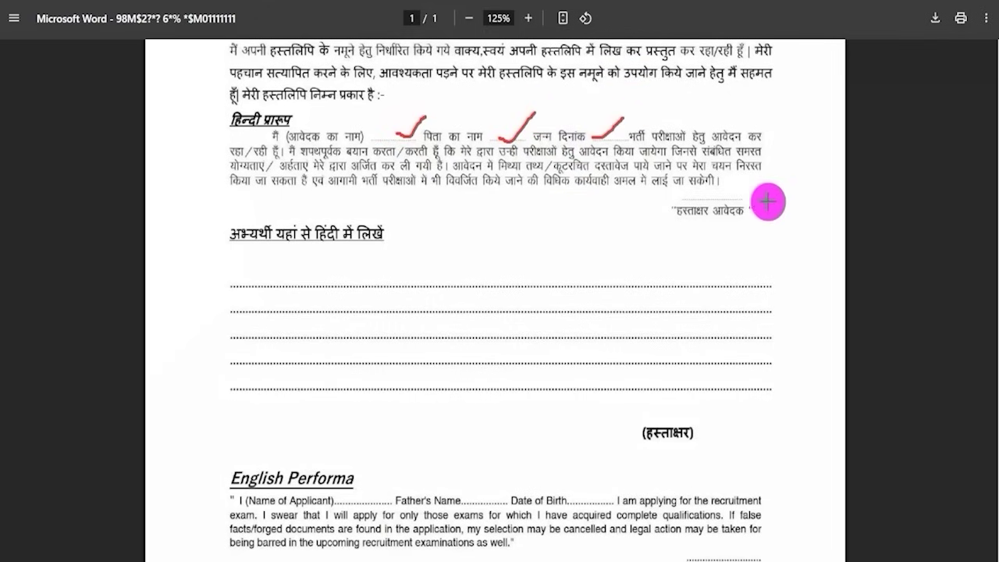
{"action": "left_click_drag", "start_coordinate": [751, 195], "coordinate": [816, 162]}
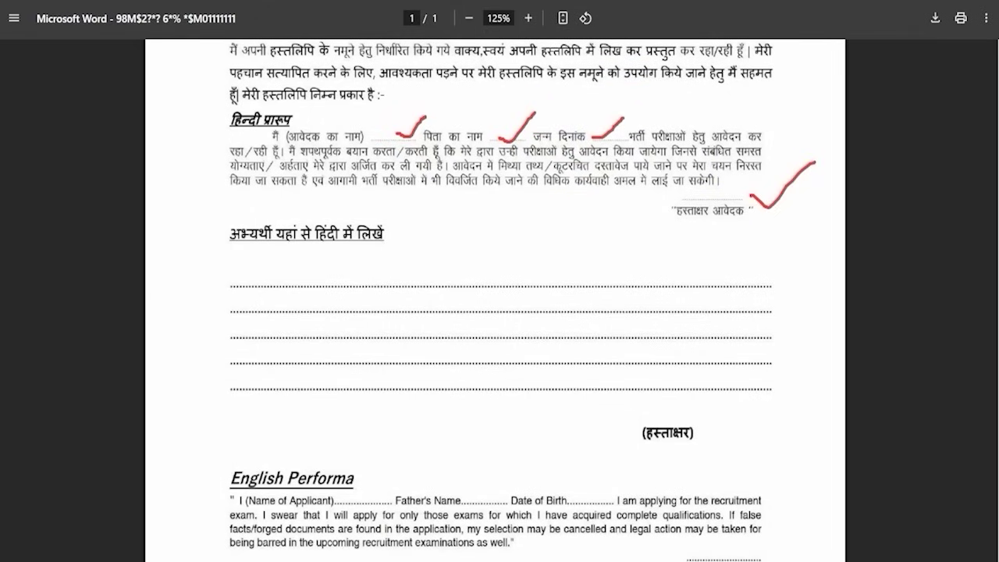
{"action": "mouse_move", "coordinate": [224, 128]}
{"action": "left_mouse_down"}
{"action": "mouse_move", "coordinate": [720, 199]}
{"action": "mouse_move", "coordinate": [785, 221]}
{"action": "left_mouse_up"}
{"action": "left_click_drag", "start_coordinate": [217, 276], "coordinate": [785, 409]}
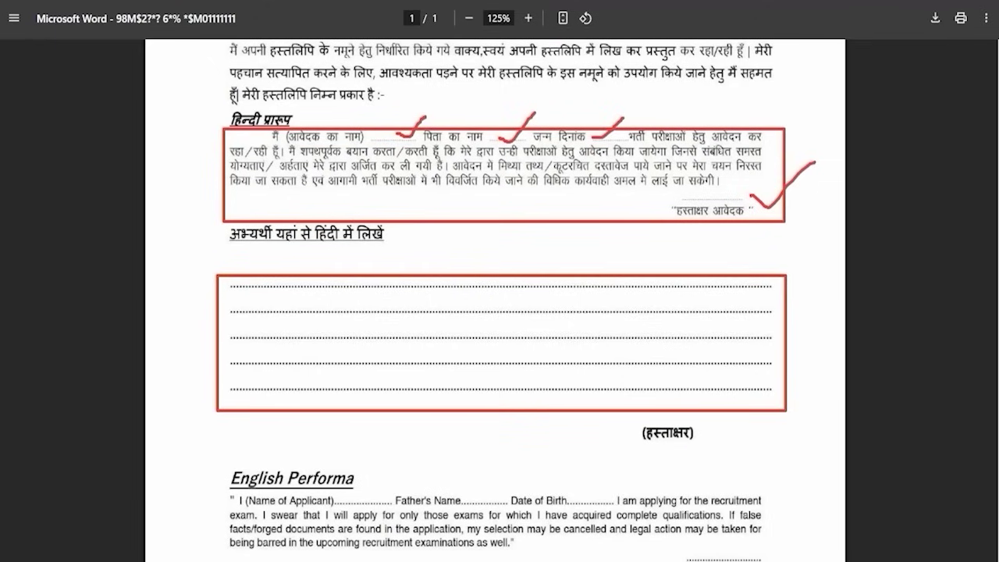
{"action": "left_click_drag", "start_coordinate": [697, 427], "coordinate": [754, 375]}
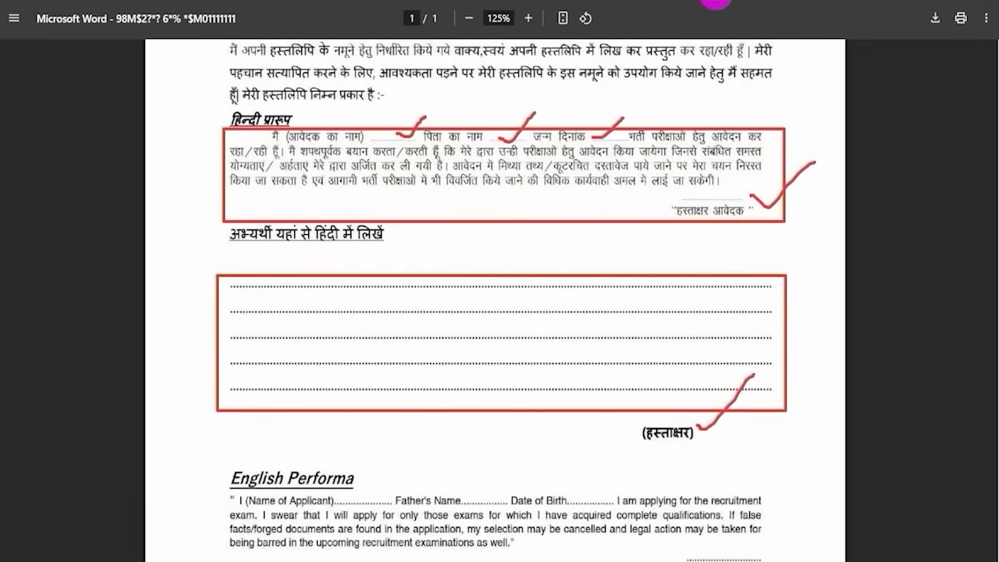
{"action": "key", "text": "Escape"}
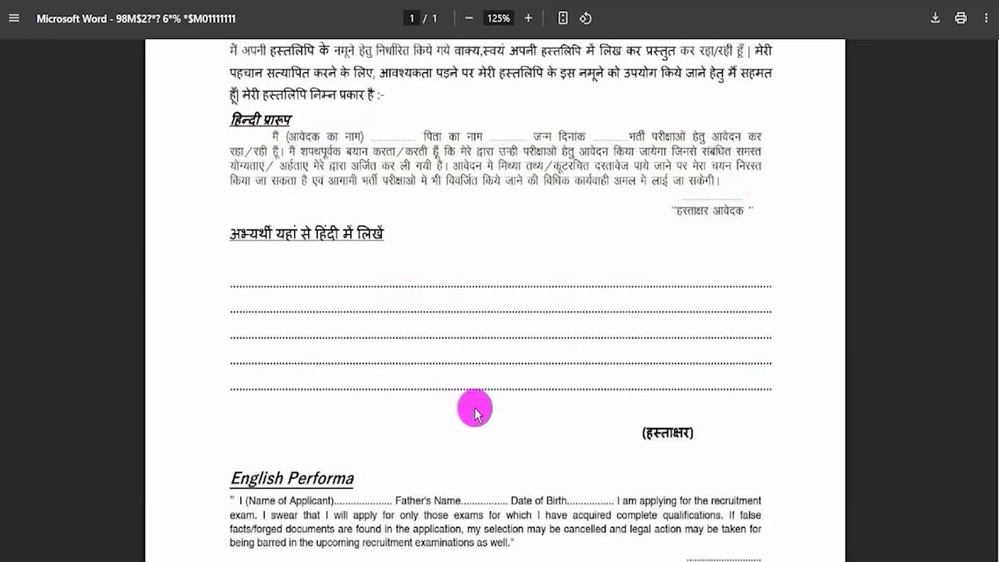
Examine the English Performa of the specimen form, including its writing lines and the Signature, SSO Id, OTR No and Permanent Address fields
{"action": "scroll", "coordinate": [555, 447], "scroll_direction": "down", "scroll_amount": 5}
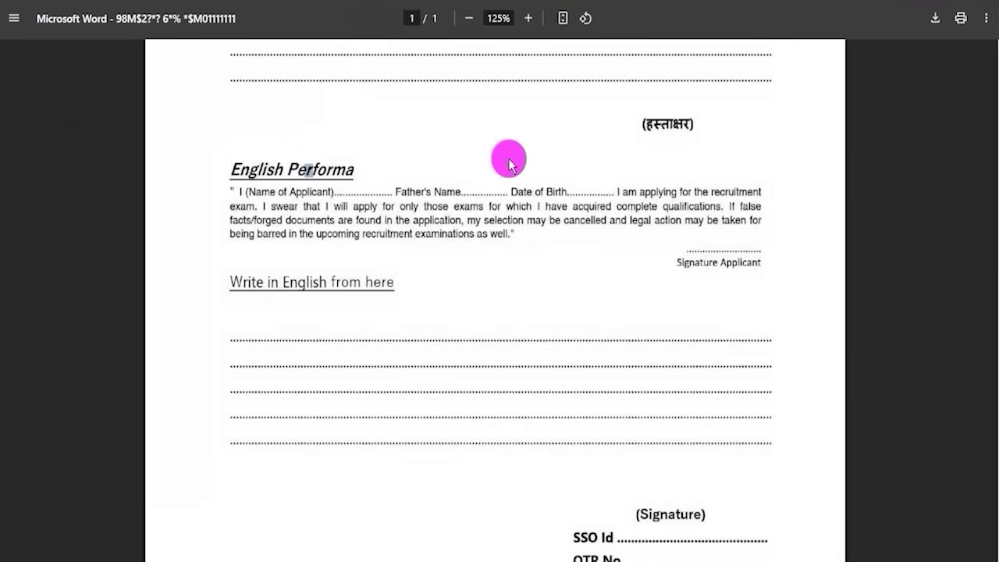
{"action": "scroll", "coordinate": [511, 149], "scroll_direction": "down", "scroll_amount": 1}
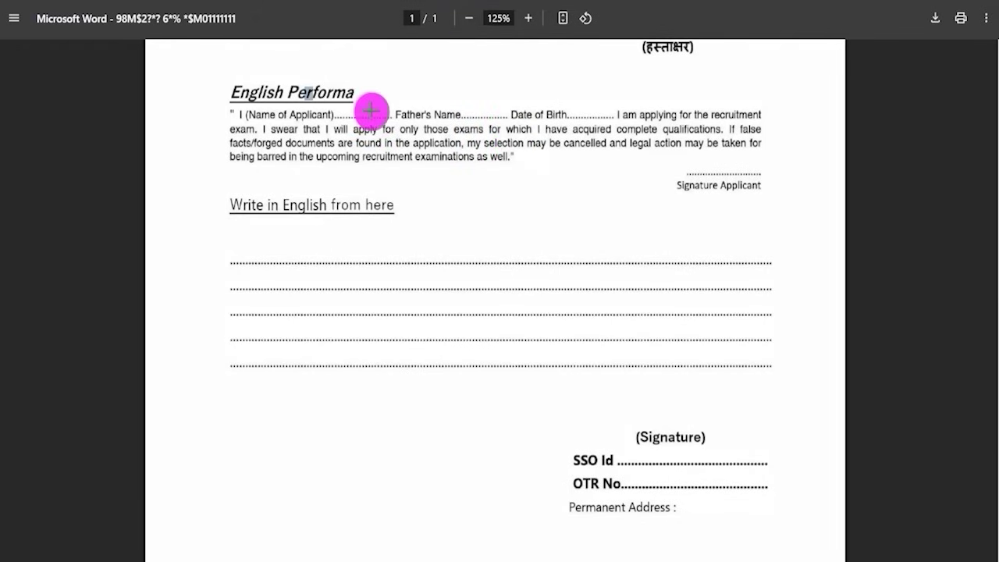
{"action": "left_click_drag", "start_coordinate": [370, 107], "coordinate": [404, 85]}
{"action": "left_click_drag", "start_coordinate": [464, 108], "coordinate": [500, 90]}
{"action": "left_click_drag", "start_coordinate": [578, 112], "coordinate": [619, 88]}
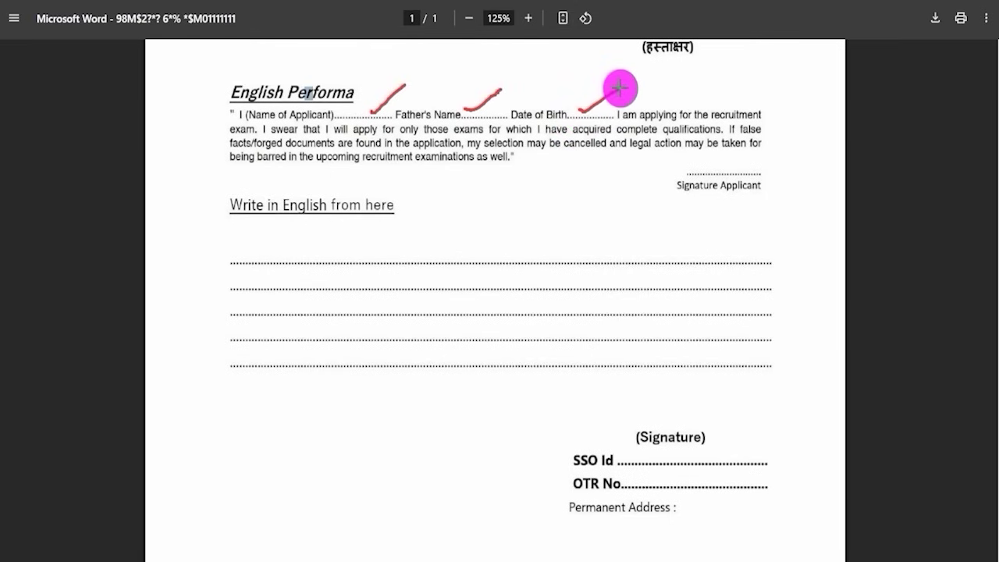
{"action": "left_click_drag", "start_coordinate": [768, 170], "coordinate": [833, 123]}
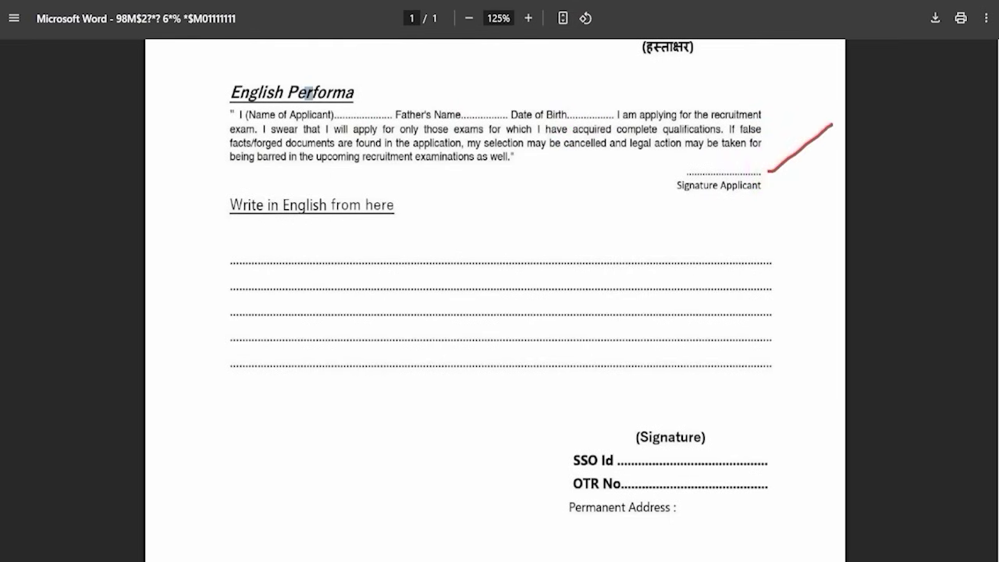
{"action": "mouse_move", "coordinate": [196, 67]}
{"action": "left_mouse_down"}
{"action": "mouse_move", "coordinate": [721, 186]}
{"action": "mouse_move", "coordinate": [789, 181]}
{"action": "left_mouse_up"}
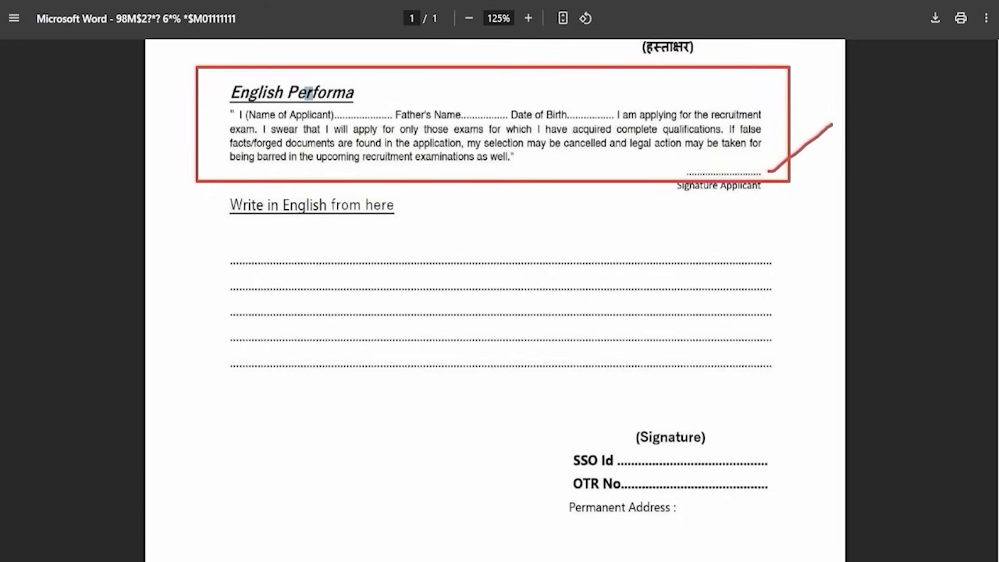
{"action": "mouse_move", "coordinate": [221, 249]}
{"action": "left_mouse_down"}
{"action": "mouse_move", "coordinate": [429, 290]}
{"action": "mouse_move", "coordinate": [681, 372]}
{"action": "mouse_move", "coordinate": [788, 394]}
{"action": "left_mouse_up"}
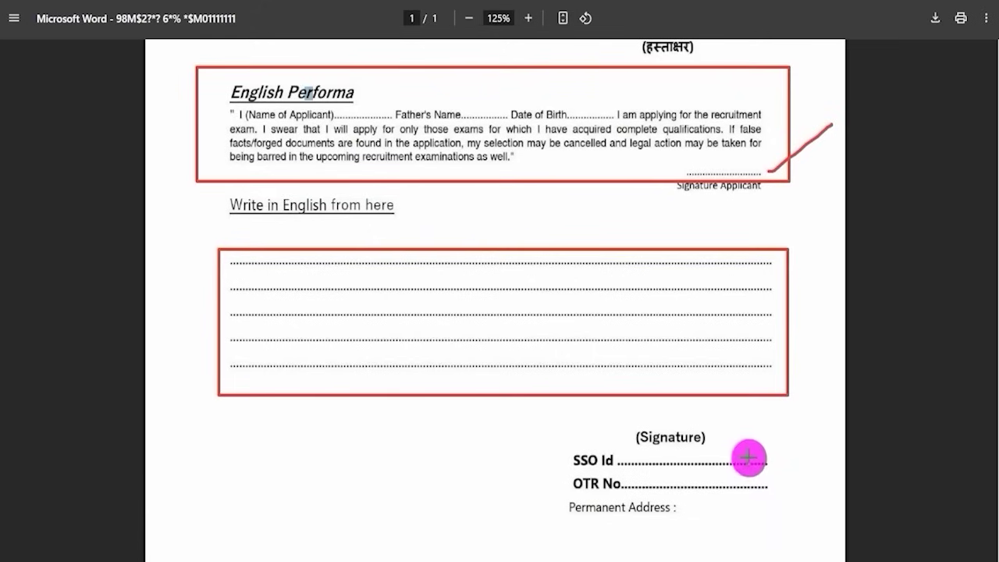
{"action": "left_click_drag", "start_coordinate": [748, 458], "coordinate": [800, 417]}
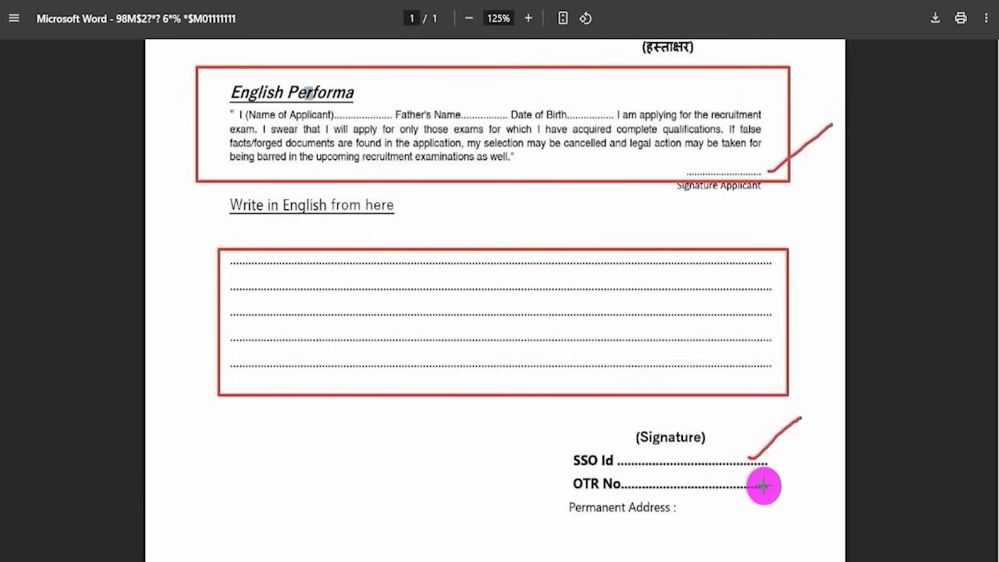
{"action": "left_click_drag", "start_coordinate": [764, 484], "coordinate": [808, 446]}
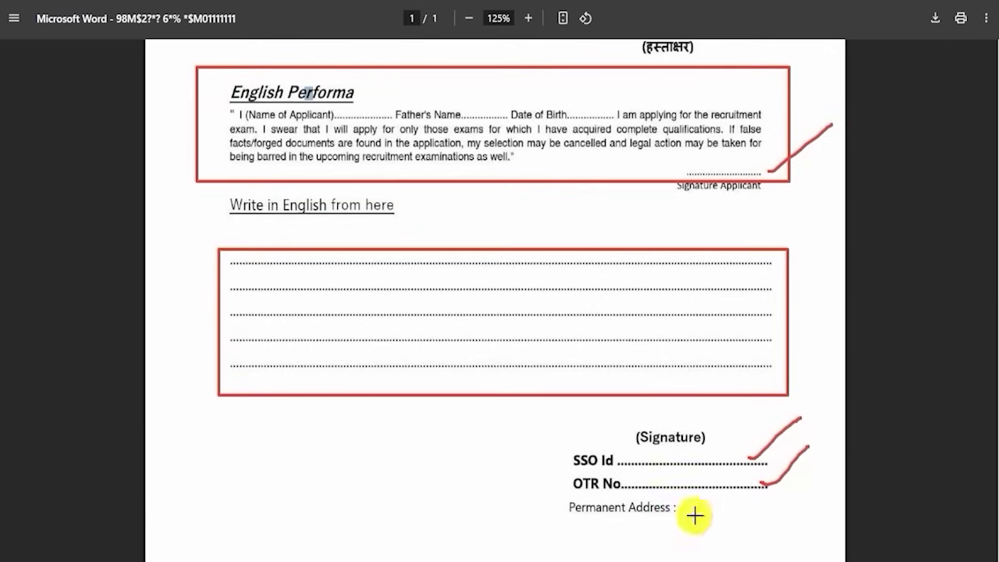
{"action": "left_click_drag", "start_coordinate": [688, 515], "coordinate": [771, 514]}
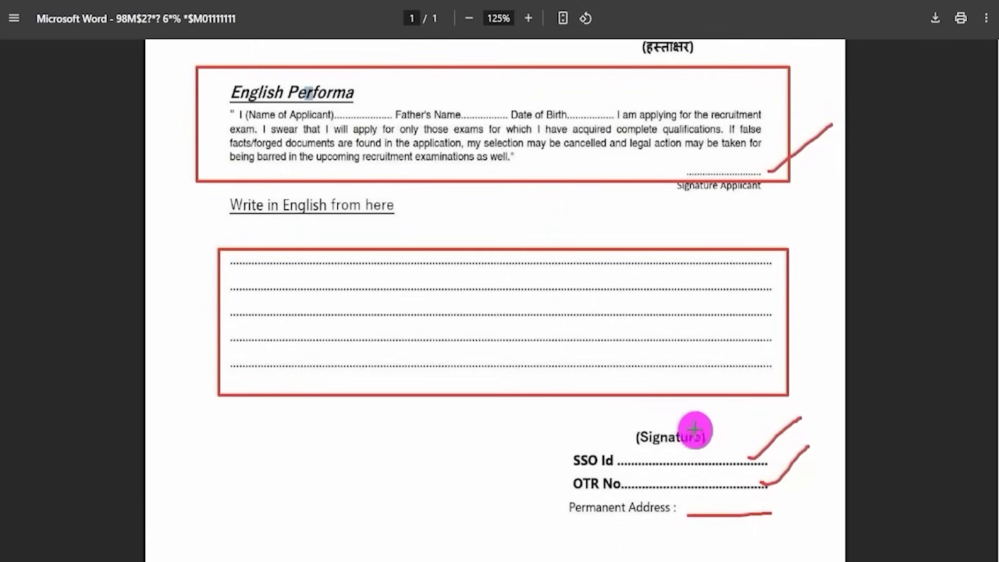
{"action": "left_click_drag", "start_coordinate": [669, 425], "coordinate": [711, 404]}
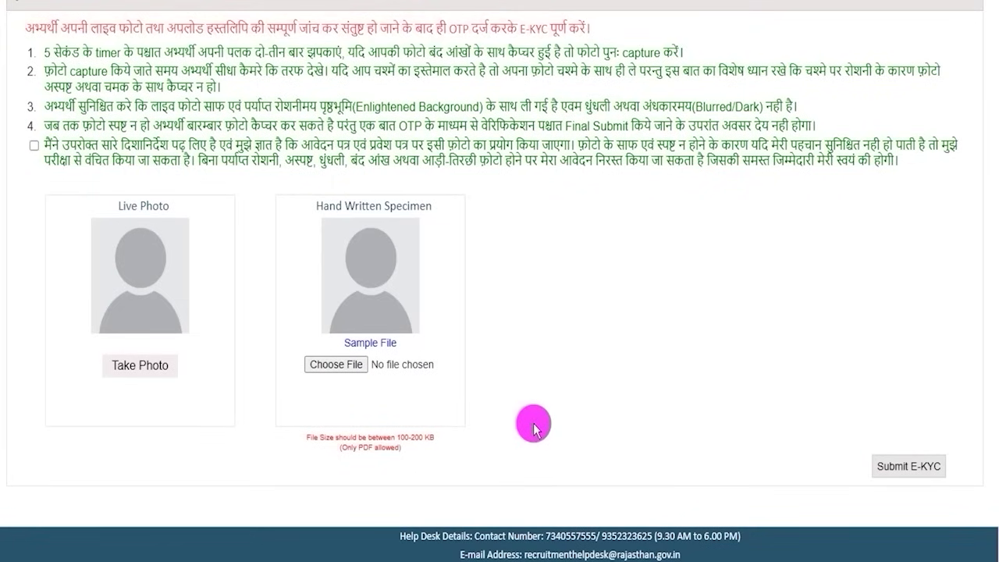
Check the file size and format limits for the Hand Written Specimen and view the image of the filled-in form
{"action": "left_click_drag", "start_coordinate": [348, 451], "coordinate": [427, 438]}
{"action": "left_click", "coordinate": [487, 417]}
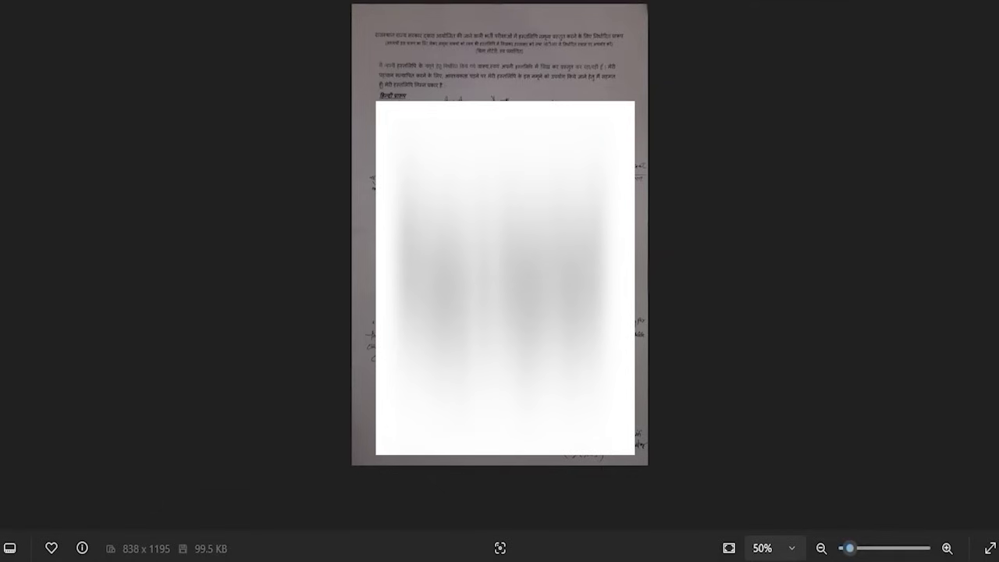
Submit the E-KYC, tick both confirmations for the captured photo and the handwritten specimen, and request the OTP
{"action": "left_click", "coordinate": [850, 260]}
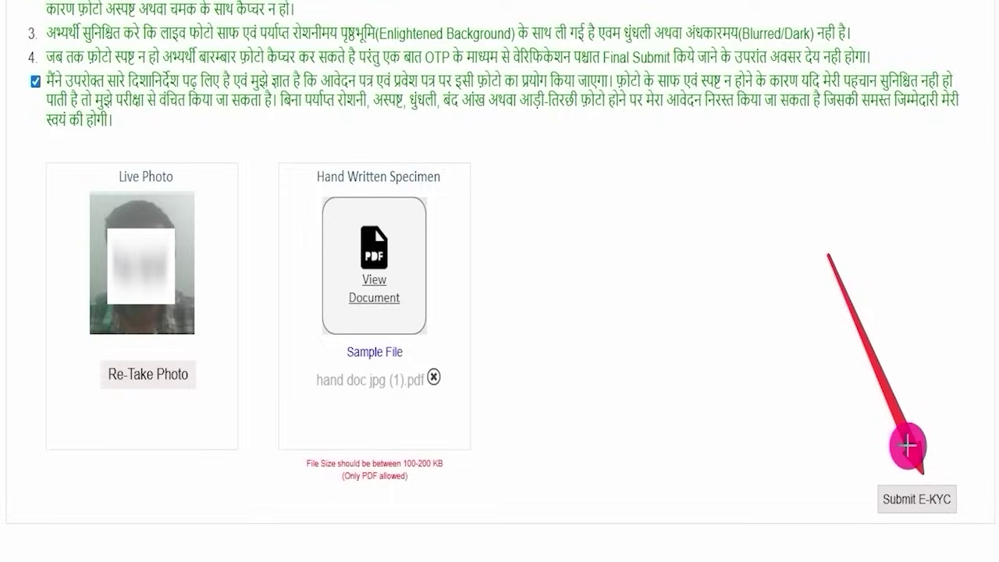
{"action": "left_click", "coordinate": [917, 499]}
{"action": "left_click", "coordinate": [279, 304]}
{"action": "left_click", "coordinate": [282, 332]}
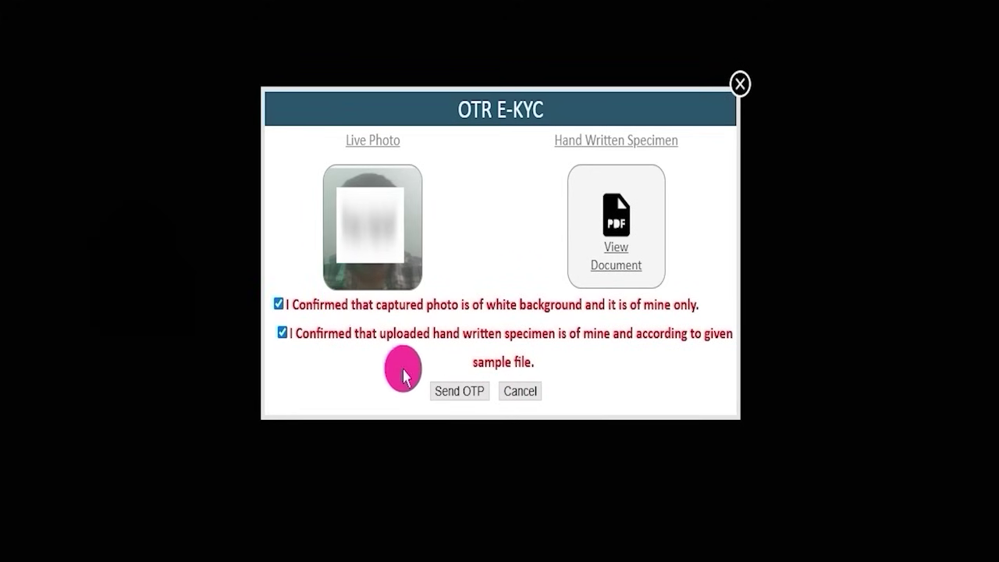
{"action": "left_click", "coordinate": [457, 391]}
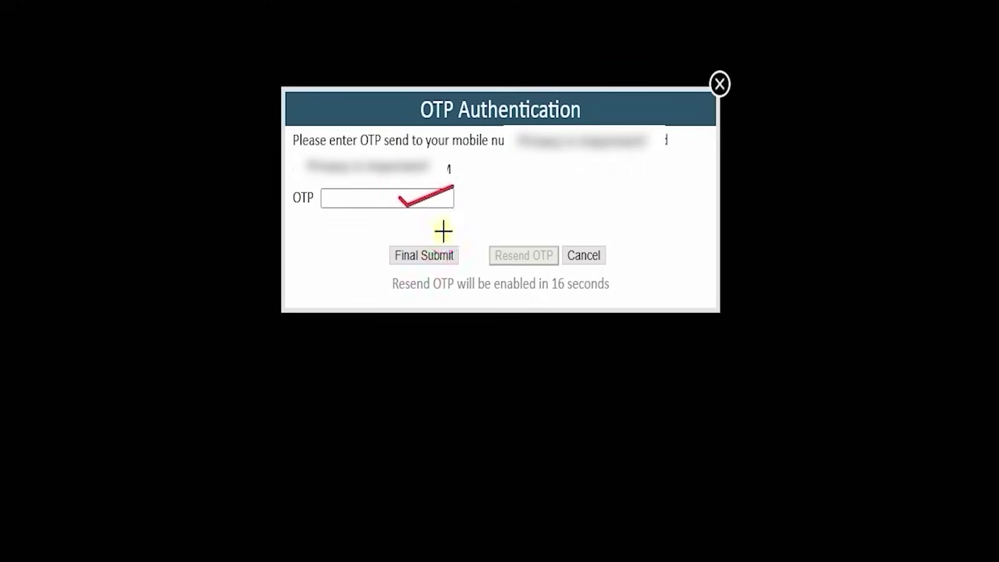
{"action": "left_click_drag", "start_coordinate": [443, 236], "coordinate": [524, 191]}
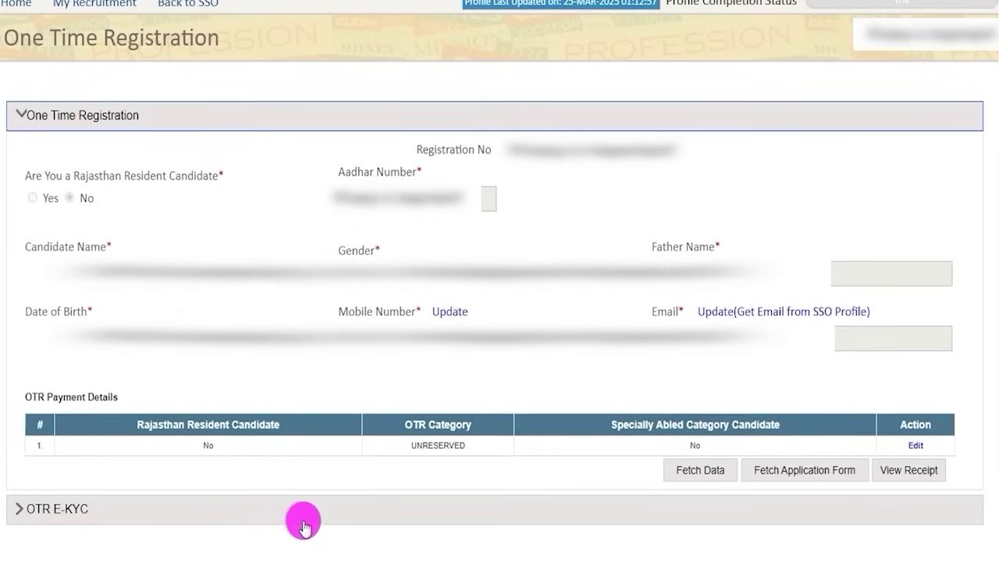
Return to the portal's home page and start an application for CLASS IV EMPLOYEE DIRECT RECRUITMENT-2024 (RSSB) from the ongoing recruitments
{"action": "left_click", "coordinate": [23, 11]}
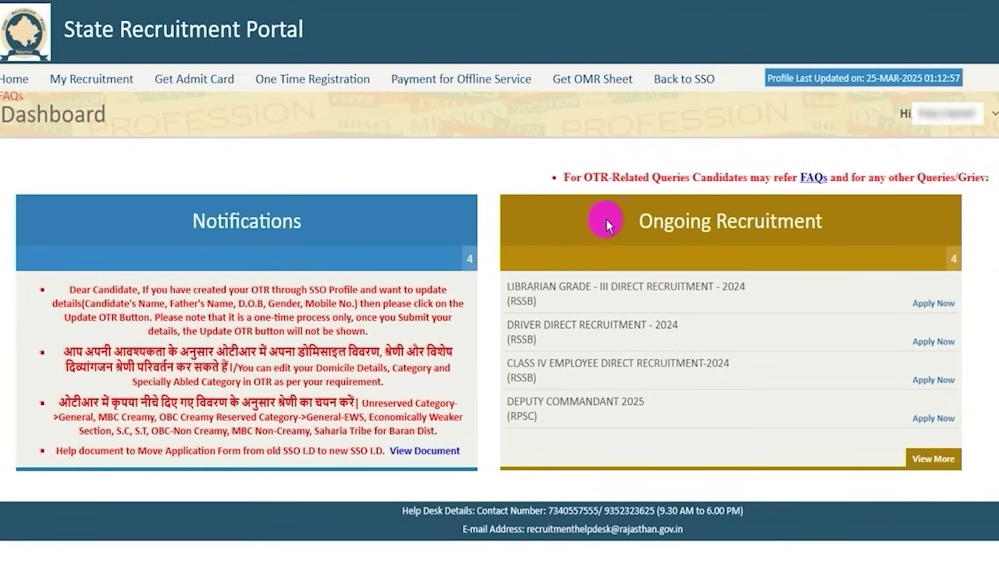
{"action": "left_click_drag", "start_coordinate": [639, 219], "coordinate": [825, 221]}
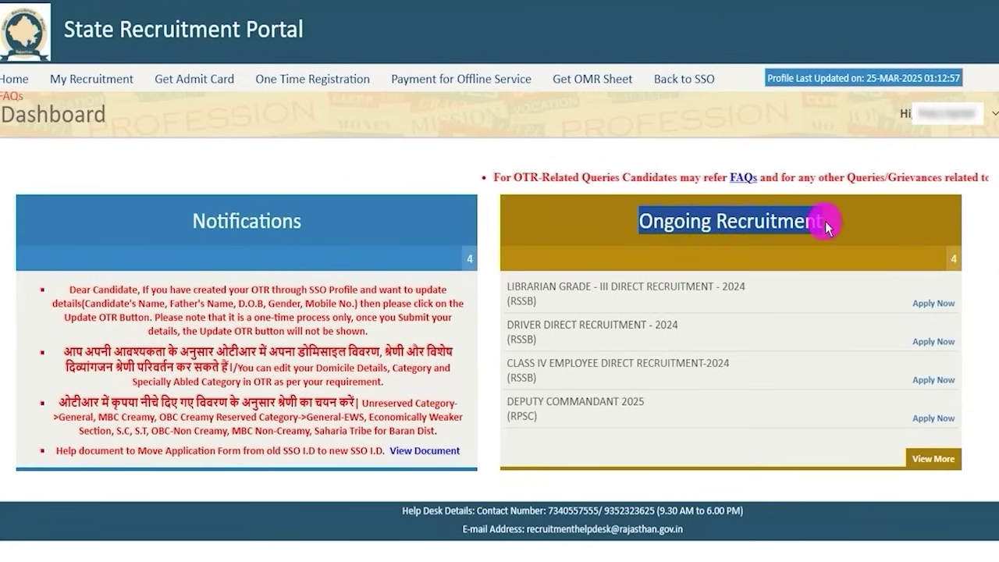
{"action": "left_click", "coordinate": [554, 330]}
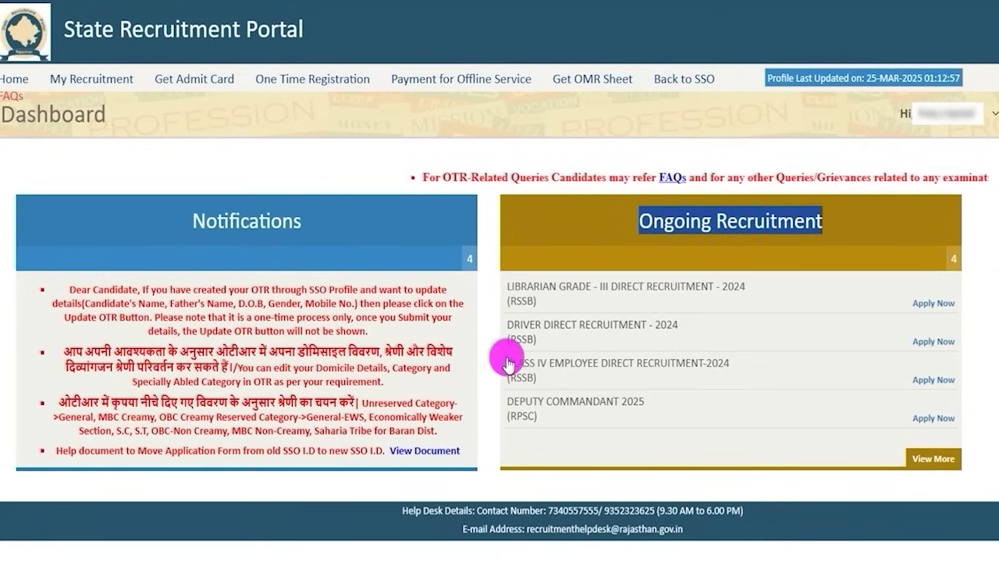
{"action": "left_click_drag", "start_coordinate": [503, 365], "coordinate": [562, 373]}
{"action": "left_click_drag", "start_coordinate": [616, 373], "coordinate": [661, 378]}
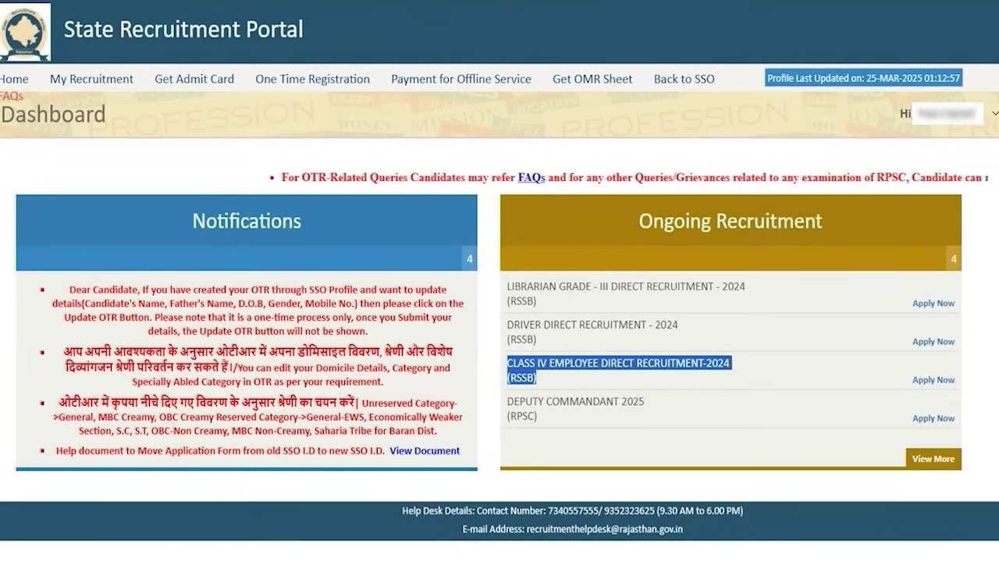
{"action": "left_click", "coordinate": [851, 1]}
{"action": "mouse_move", "coordinate": [882, 364]}
{"action": "left_mouse_down"}
{"action": "mouse_move", "coordinate": [956, 376]}
{"action": "mouse_move", "coordinate": [968, 389]}
{"action": "left_mouse_up"}
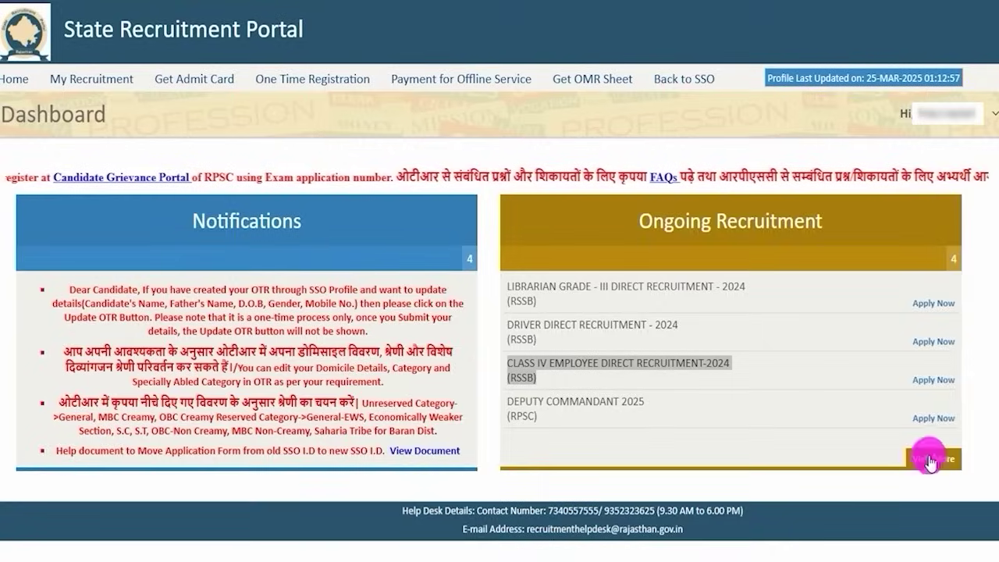
{"action": "left_click", "coordinate": [935, 382]}
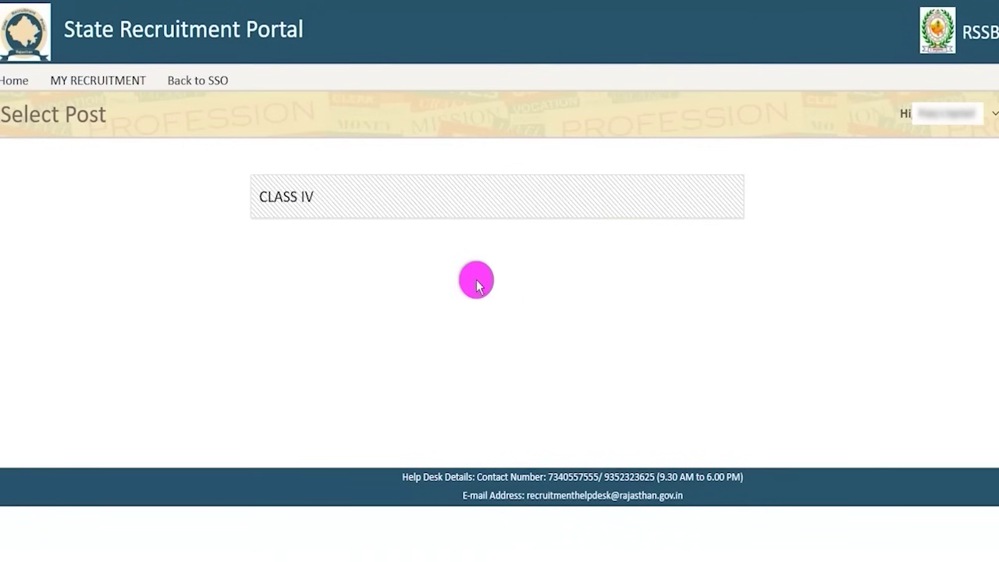
Choose the CLASS IV post and proceed through the OTR Data Review to the application form without updating the details
{"action": "mouse_move", "coordinate": [213, 156]}
{"action": "left_mouse_down"}
{"action": "mouse_move", "coordinate": [575, 228]}
{"action": "mouse_move", "coordinate": [775, 242]}
{"action": "left_mouse_up"}
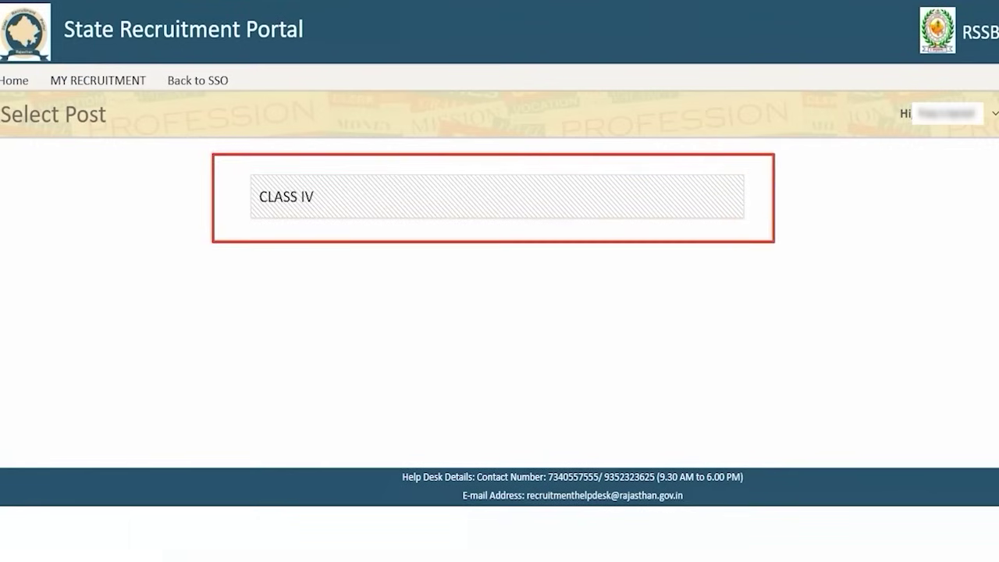
{"action": "key", "text": "Escape"}
{"action": "left_click", "coordinate": [292, 195]}
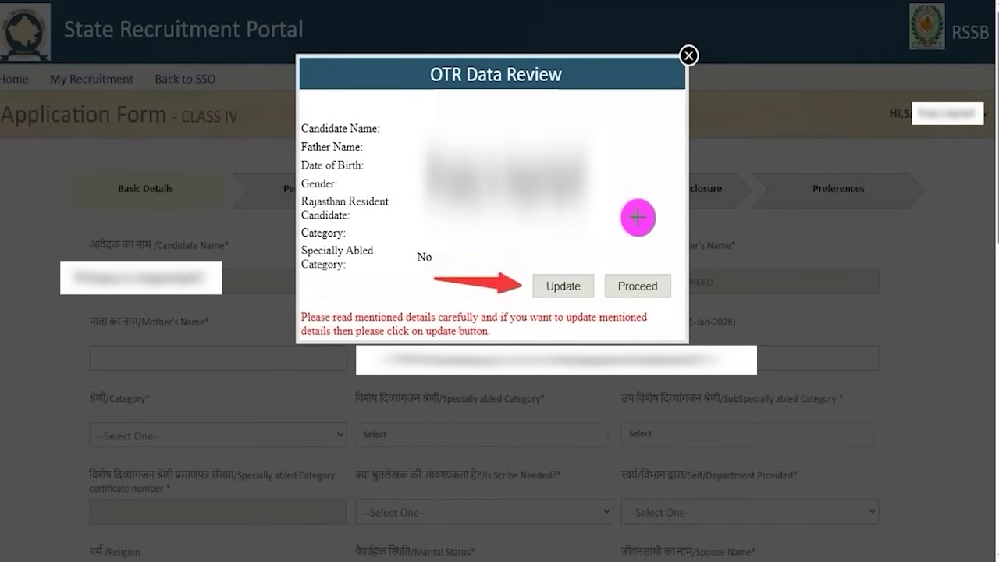
{"action": "left_click_drag", "start_coordinate": [662, 171], "coordinate": [647, 280]}
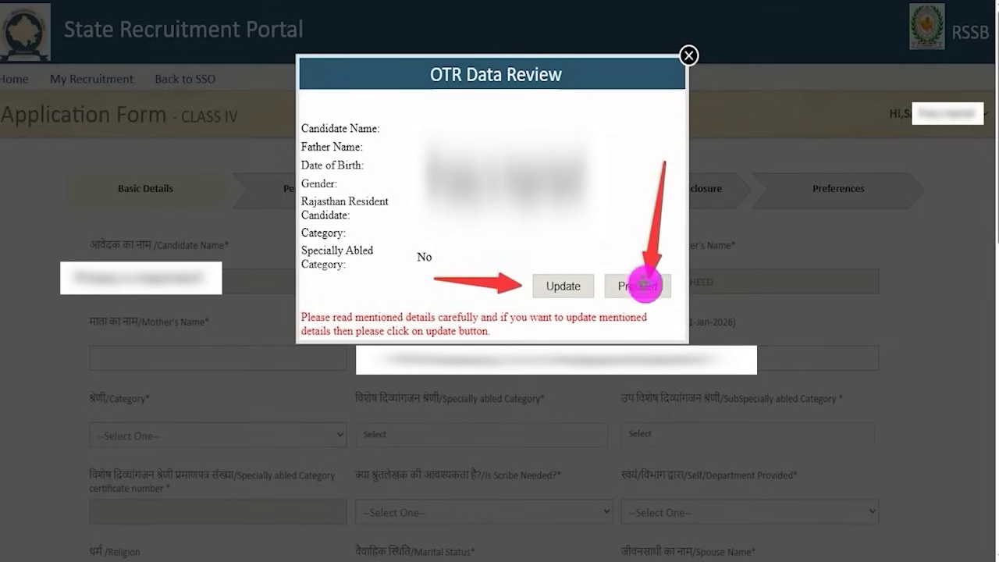
{"action": "key", "text": "Escape"}
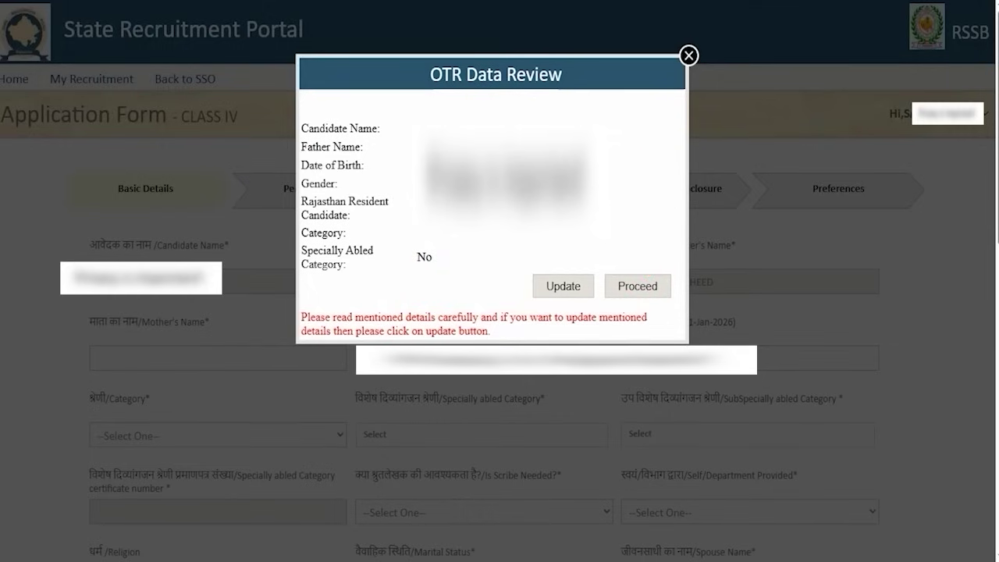
{"action": "left_click", "coordinate": [637, 288]}
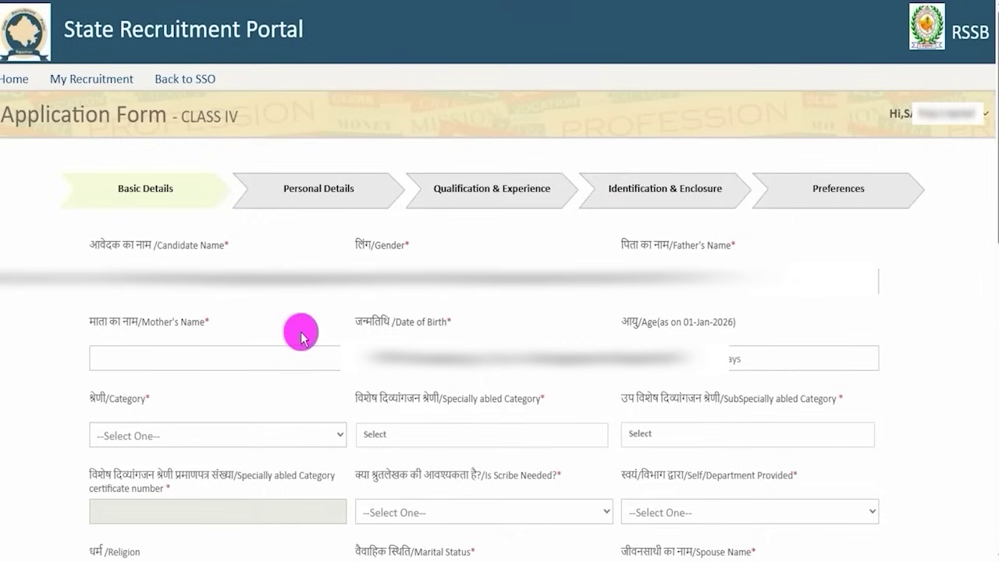
Set the category to GENERAL and the specially abled category to Not Applicable in the basic details
{"action": "left_click", "coordinate": [285, 443]}
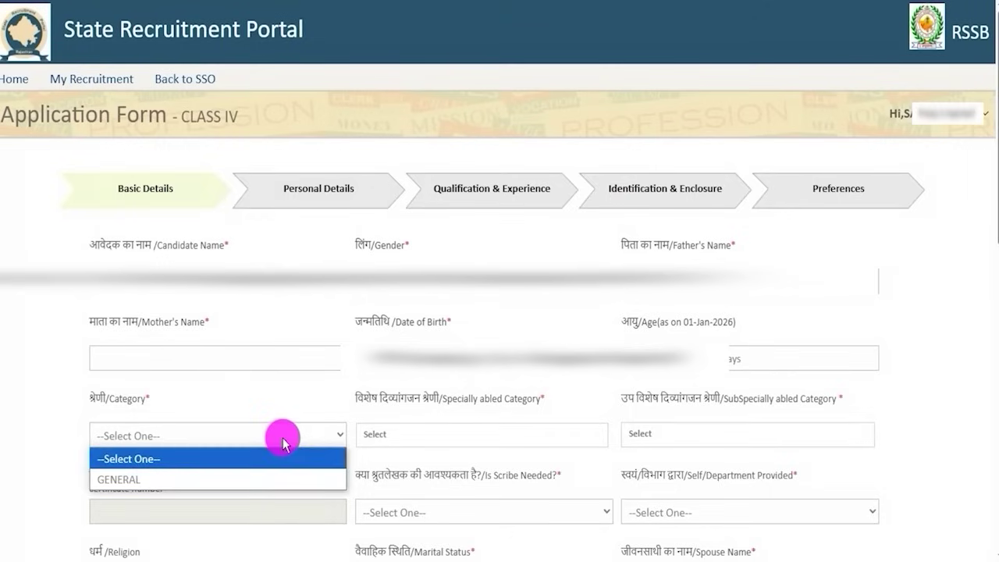
{"action": "left_click", "coordinate": [226, 479]}
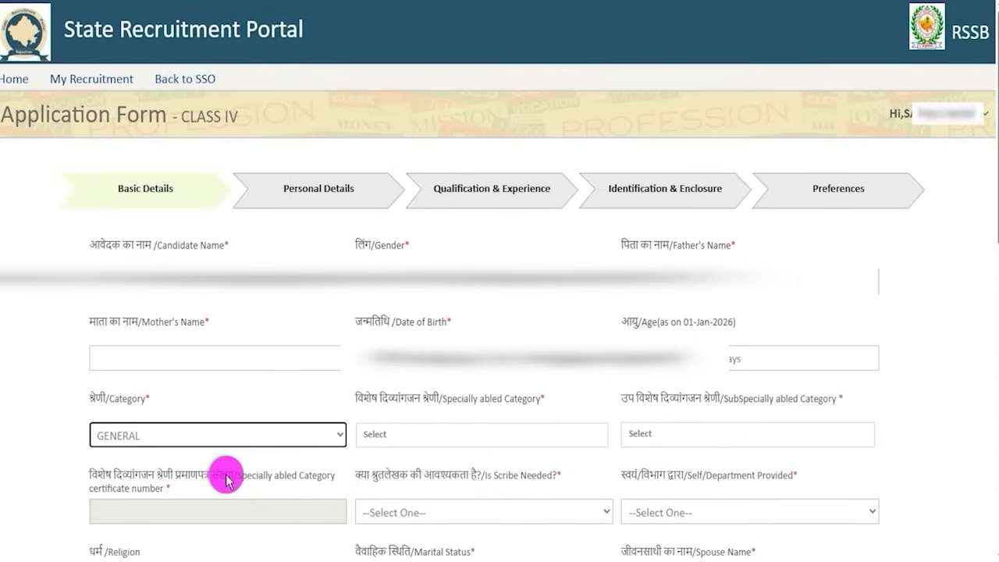
{"action": "left_click", "coordinate": [474, 437]}
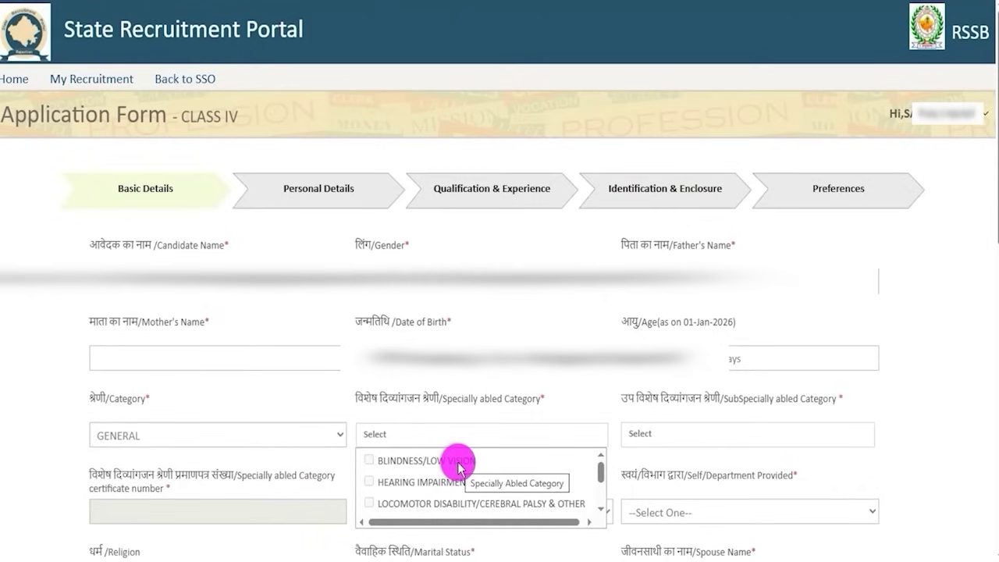
{"action": "scroll", "coordinate": [459, 472], "scroll_direction": "down", "scroll_amount": 3}
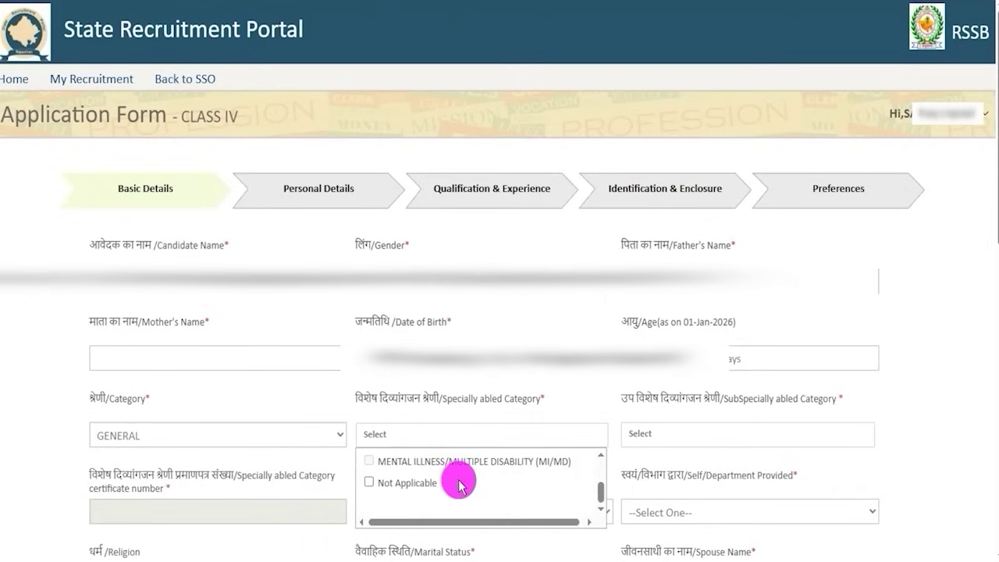
{"action": "scroll", "coordinate": [413, 490], "scroll_direction": "up", "scroll_amount": 3}
{"action": "scroll", "coordinate": [413, 490], "scroll_direction": "down", "scroll_amount": 3}
{"action": "left_click", "coordinate": [414, 484]}
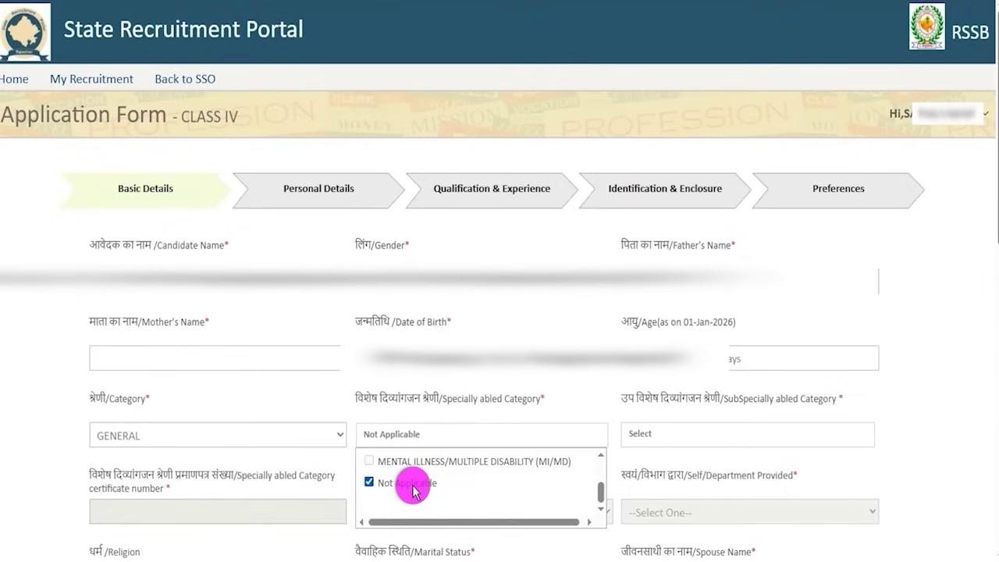
{"action": "left_click", "coordinate": [656, 456]}
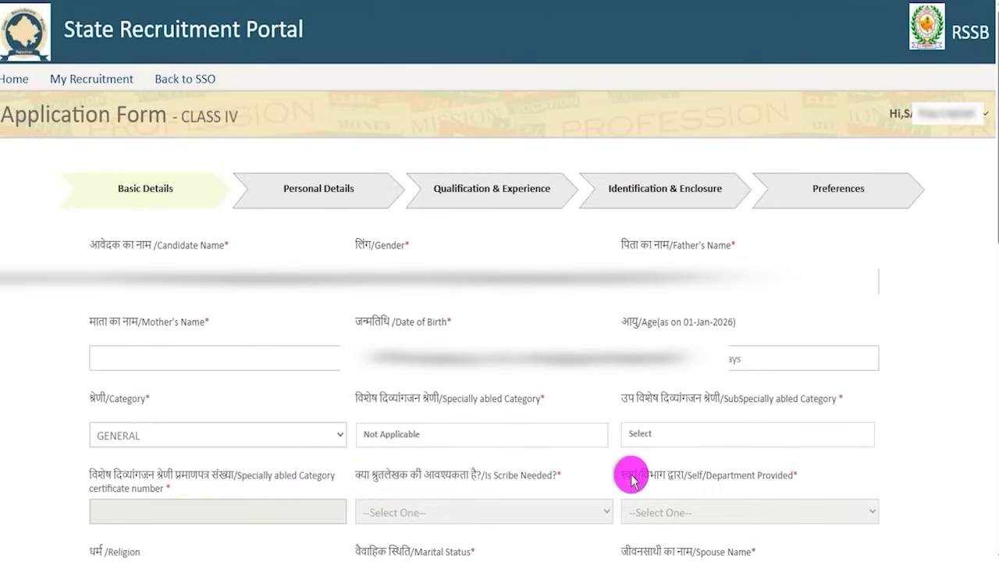
{"action": "left_click_drag", "start_coordinate": [650, 476], "coordinate": [763, 479]}
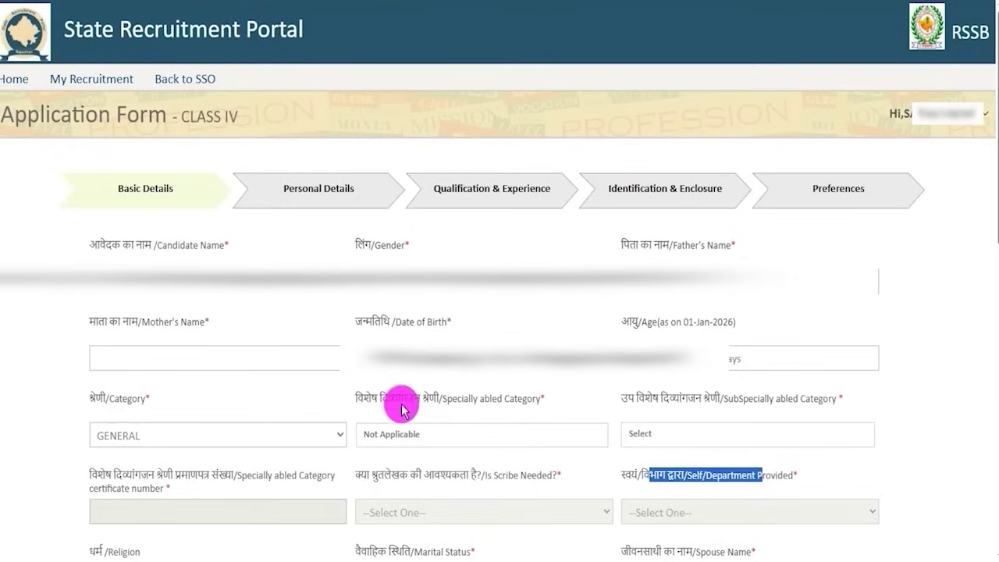
{"action": "left_click_drag", "start_coordinate": [400, 401], "coordinate": [475, 399]}
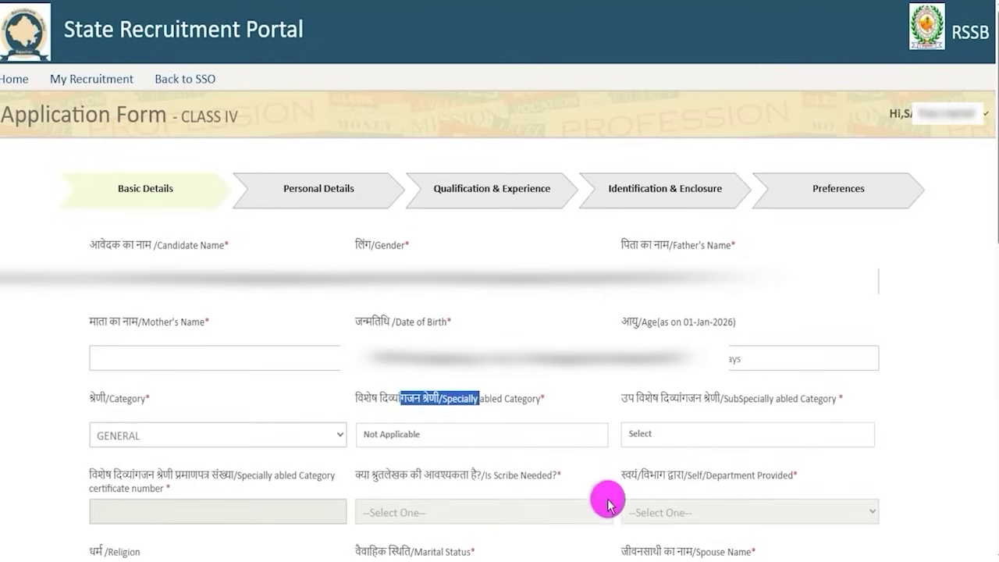
Set the religion to HINDU and the marital status to Unmarried
{"action": "scroll", "coordinate": [518, 507], "scroll_direction": "down", "scroll_amount": 6}
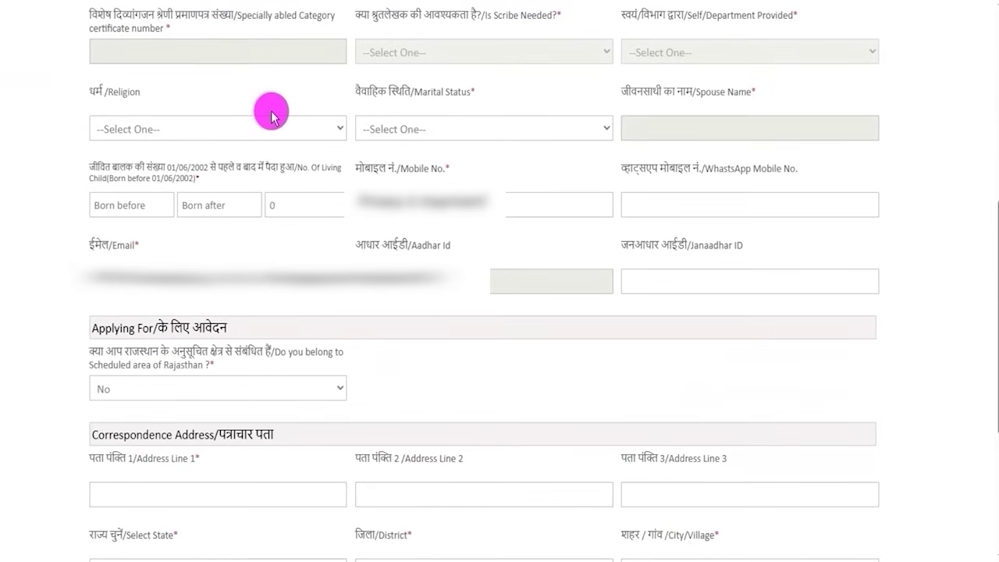
{"action": "left_click", "coordinate": [260, 128]}
{"action": "left_click", "coordinate": [169, 213]}
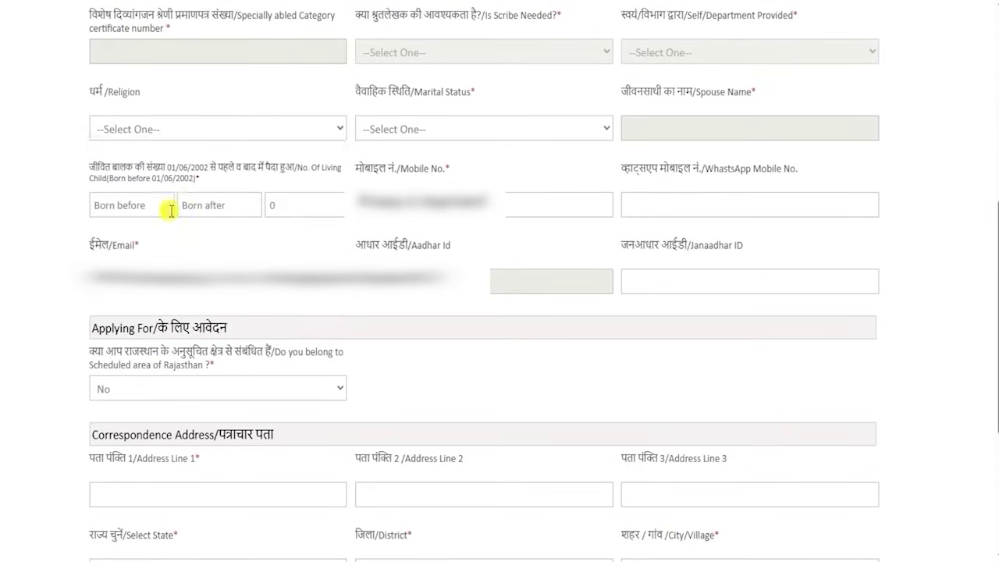
{"action": "left_click", "coordinate": [433, 137]}
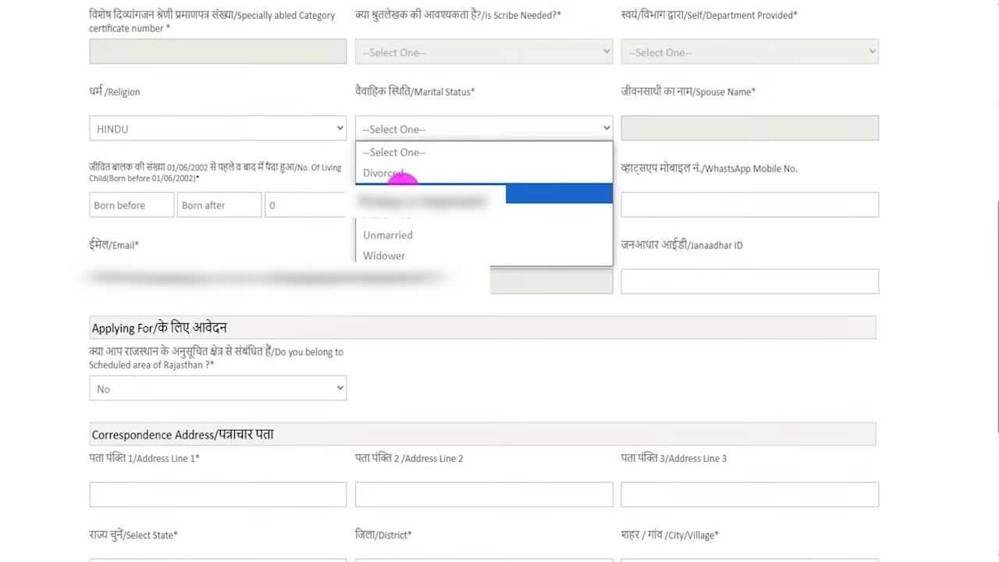
{"action": "left_click", "coordinate": [404, 236]}
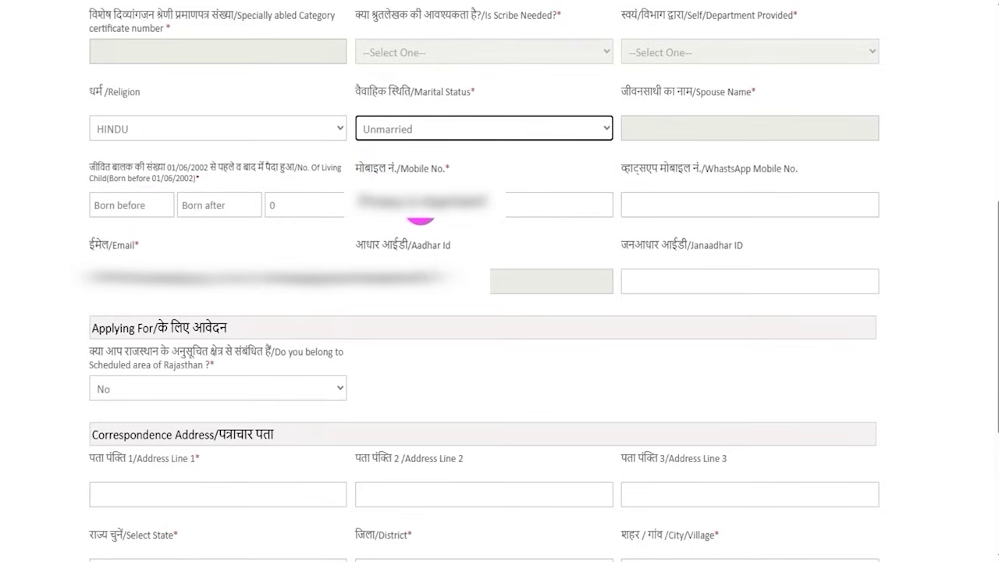
Review the WhatsApp number, mobile number and Janaadhar ID fields and the options for belonging to the Scheduled area of Rajasthan
{"action": "left_click", "coordinate": [722, 201]}
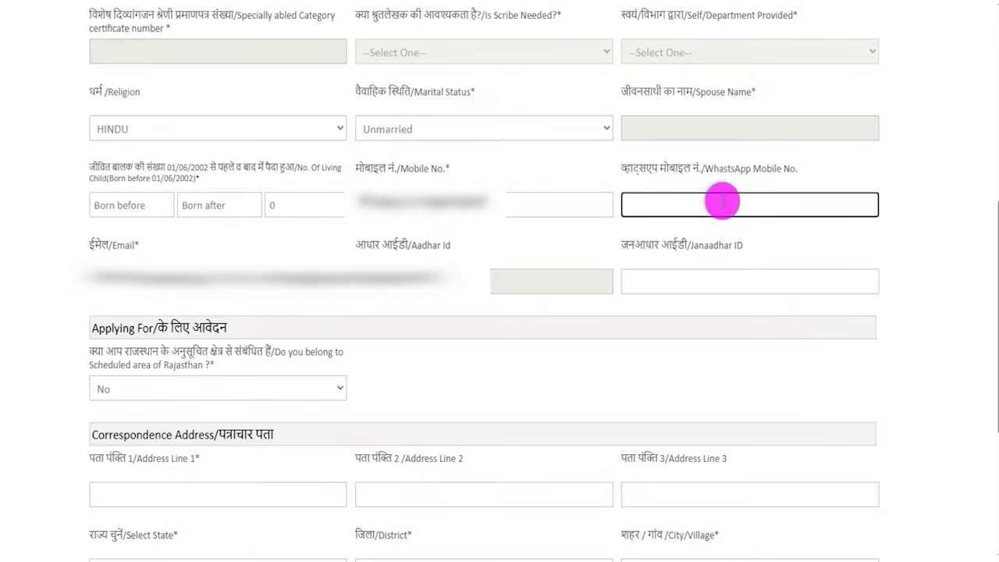
{"action": "left_click", "coordinate": [677, 285]}
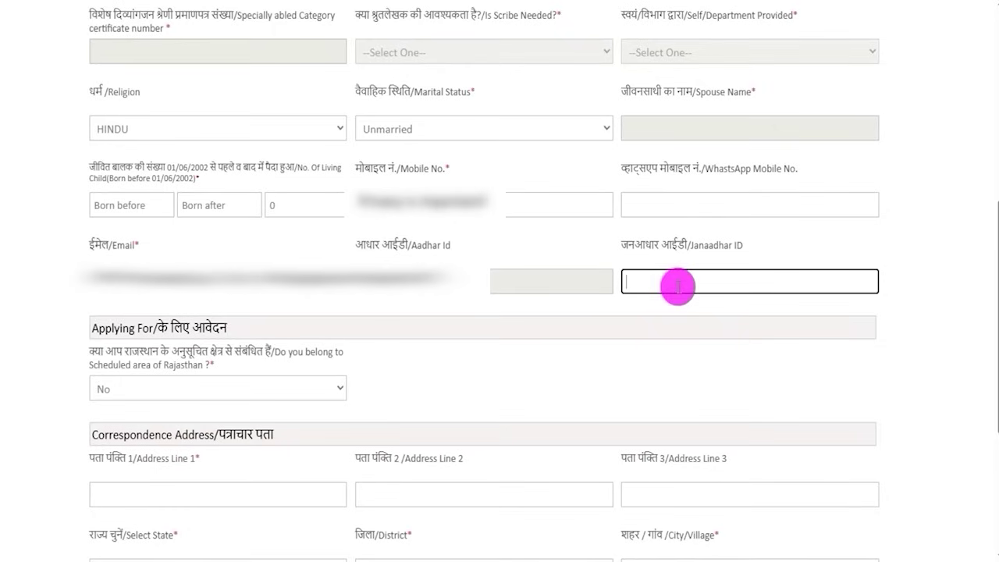
{"action": "left_click", "coordinate": [448, 170]}
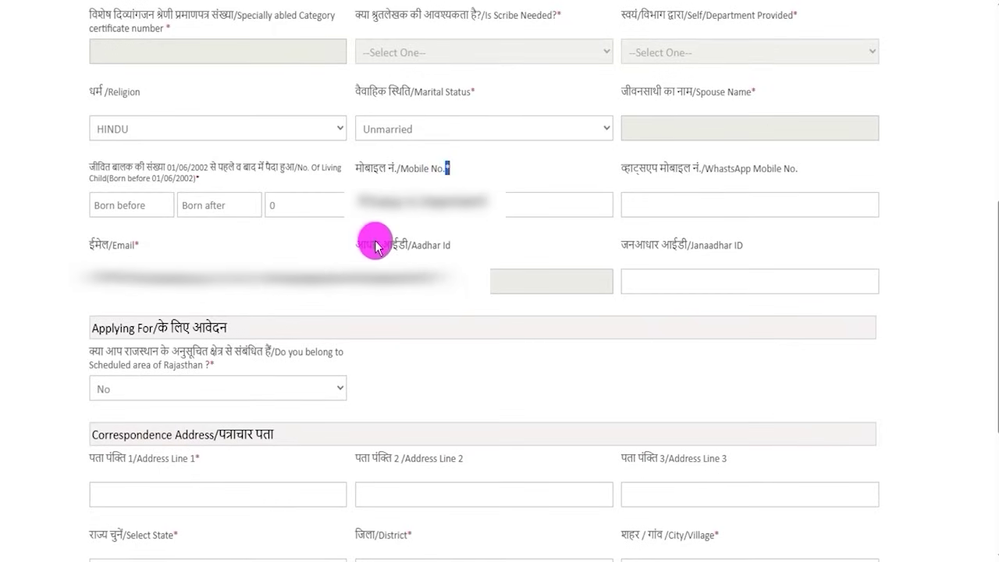
{"action": "left_click", "coordinate": [110, 353]}
{"action": "left_click_drag", "start_coordinate": [109, 353], "coordinate": [253, 358]}
{"action": "left_click", "coordinate": [220, 388]}
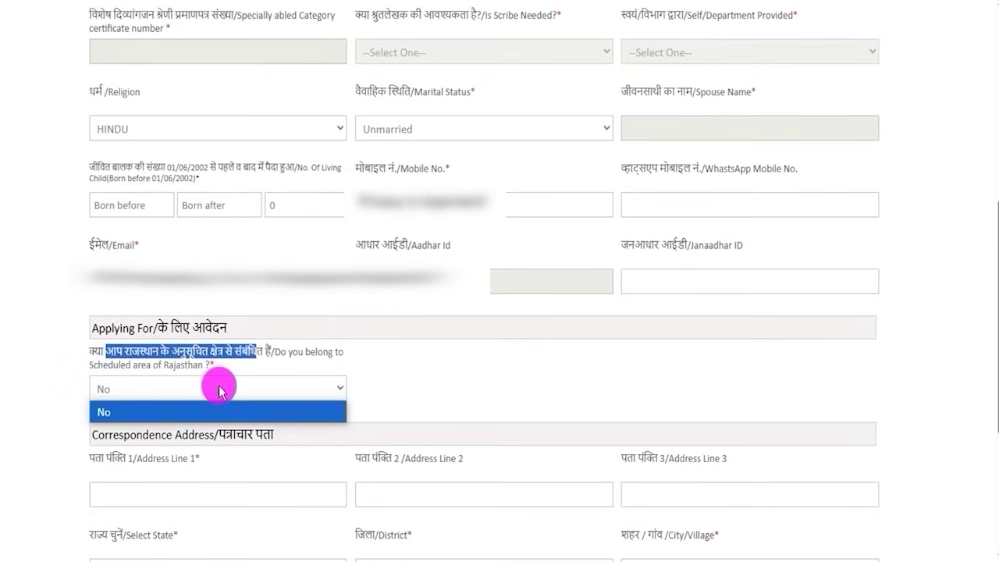
{"action": "left_click", "coordinate": [219, 389]}
{"action": "left_click", "coordinate": [441, 385]}
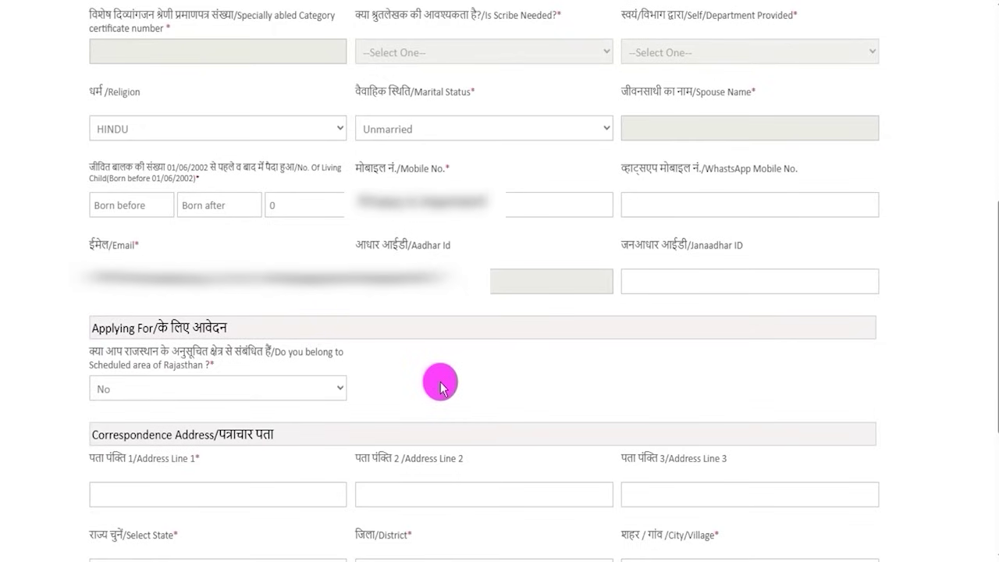
Look through the correspondence address fields, including the state, district, city, PIN code and phone number entries
{"action": "left_click_drag", "start_coordinate": [90, 435], "coordinate": [277, 439]}
{"action": "left_click", "coordinate": [598, 307]}
{"action": "scroll", "coordinate": [453, 398], "scroll_direction": "down", "scroll_amount": 3}
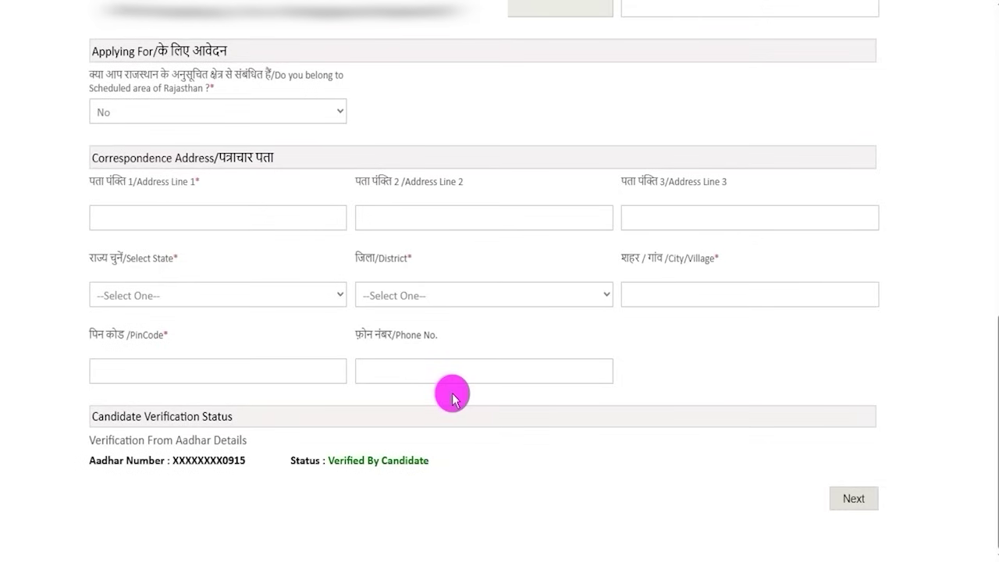
{"action": "left_click", "coordinate": [185, 294]}
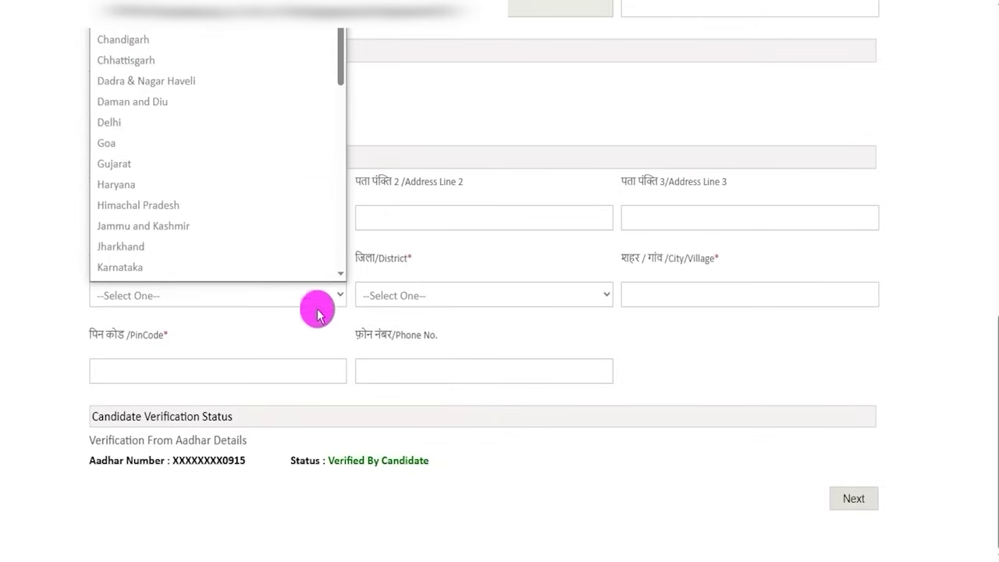
{"action": "left_click", "coordinate": [421, 303]}
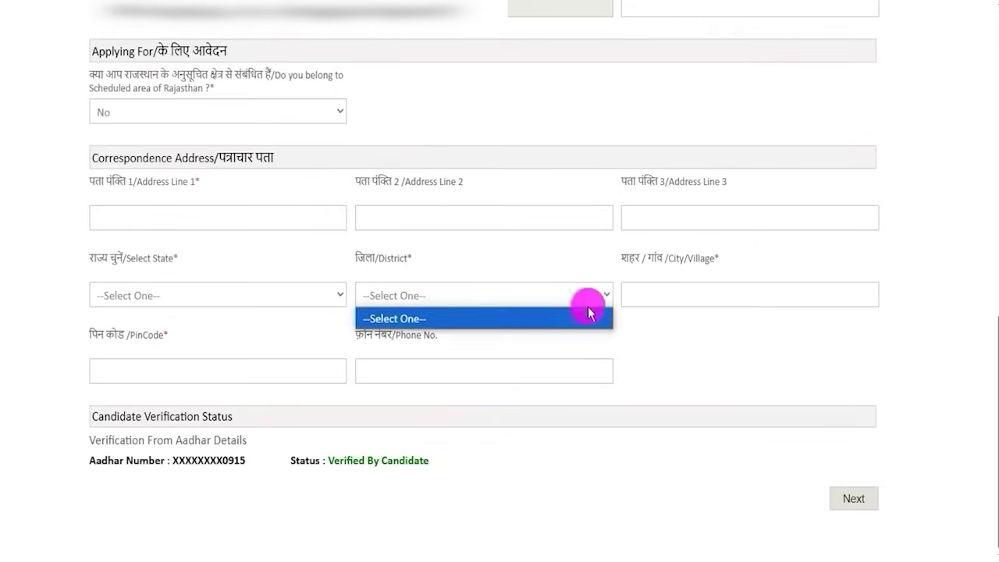
{"action": "left_click", "coordinate": [679, 297]}
{"action": "left_click", "coordinate": [169, 369]}
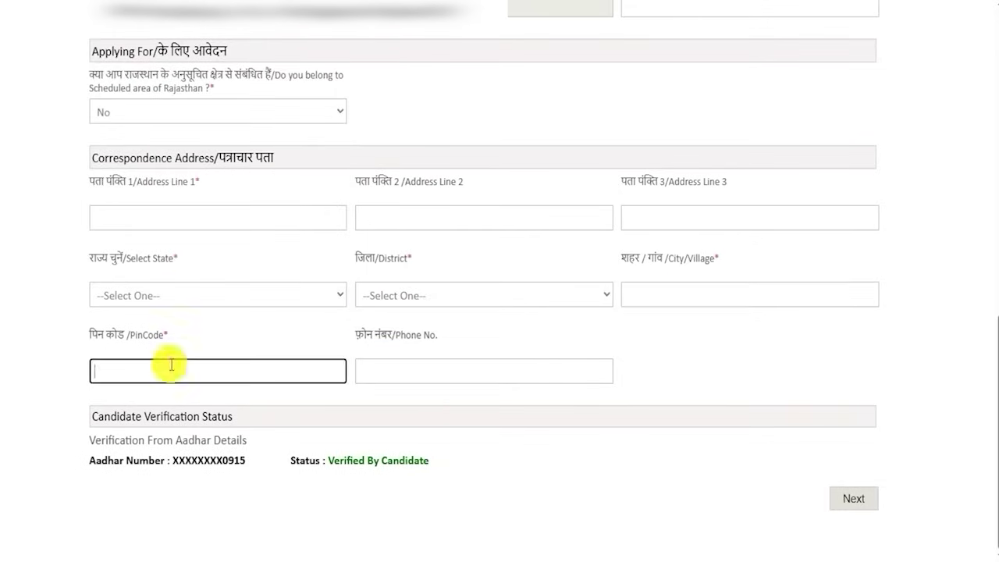
{"action": "left_click", "coordinate": [422, 367]}
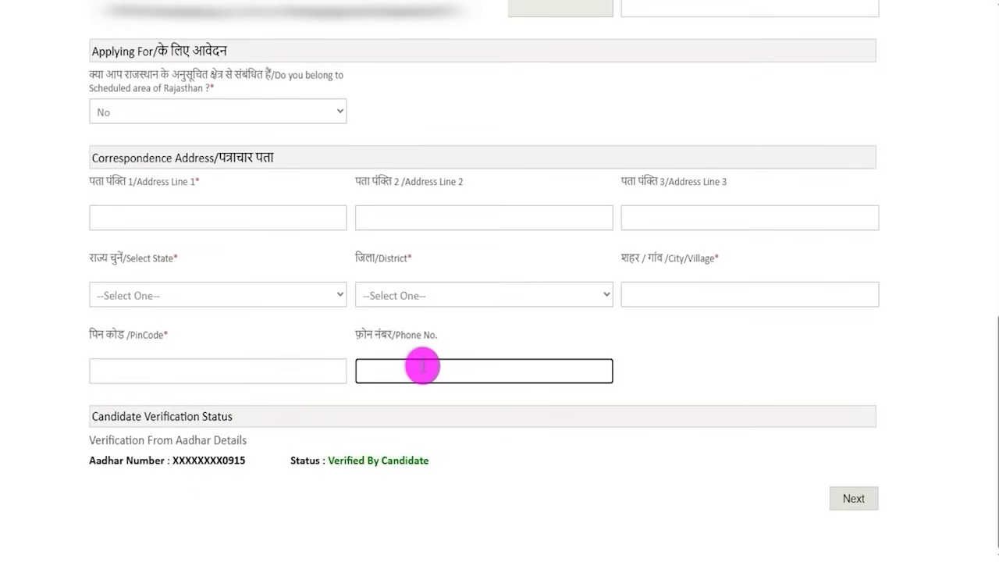
Submit the basic details and confirm that the given mobile number and email are correct
{"action": "left_click", "coordinate": [518, 456]}
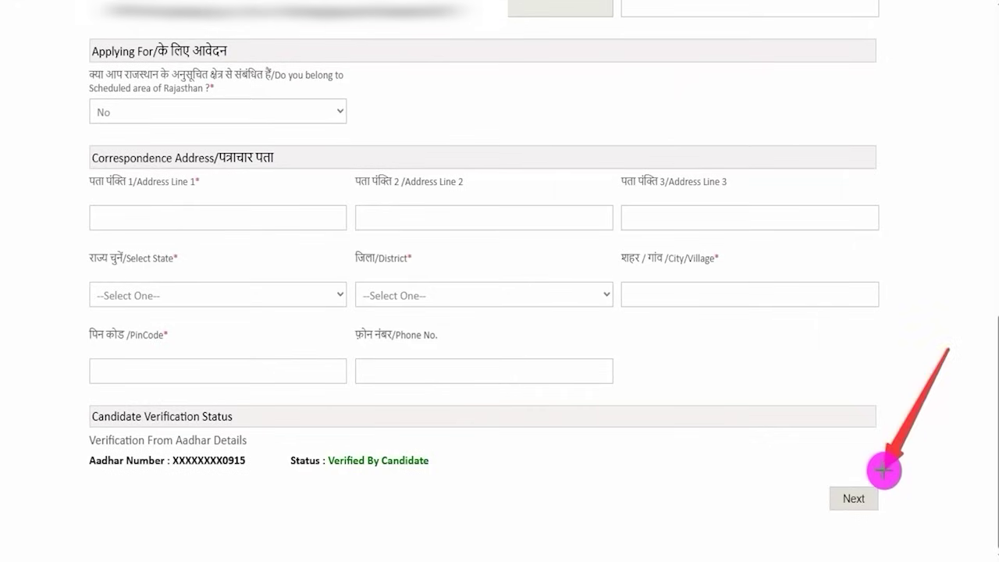
{"action": "left_click", "coordinate": [874, 497]}
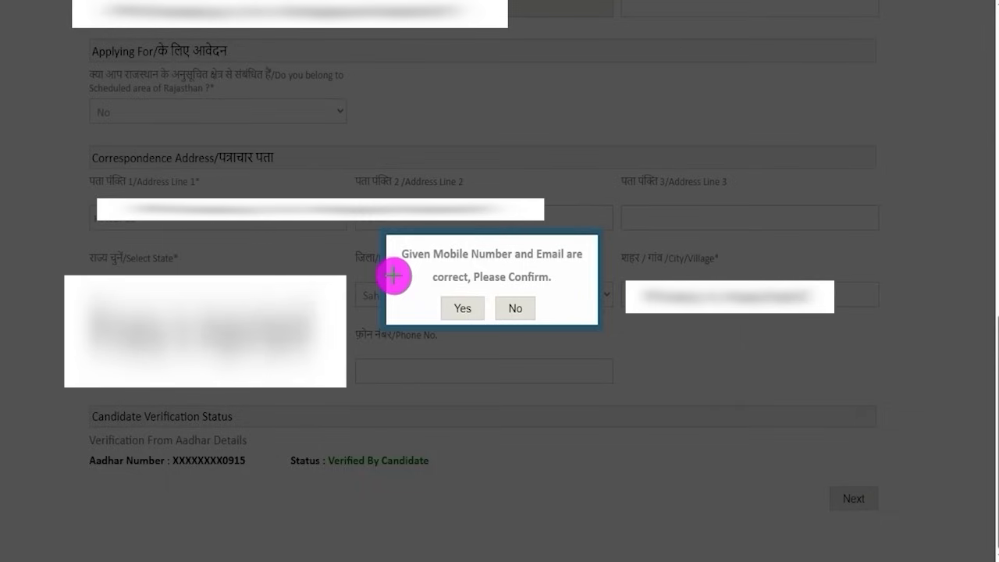
{"action": "left_click", "coordinate": [440, 302]}
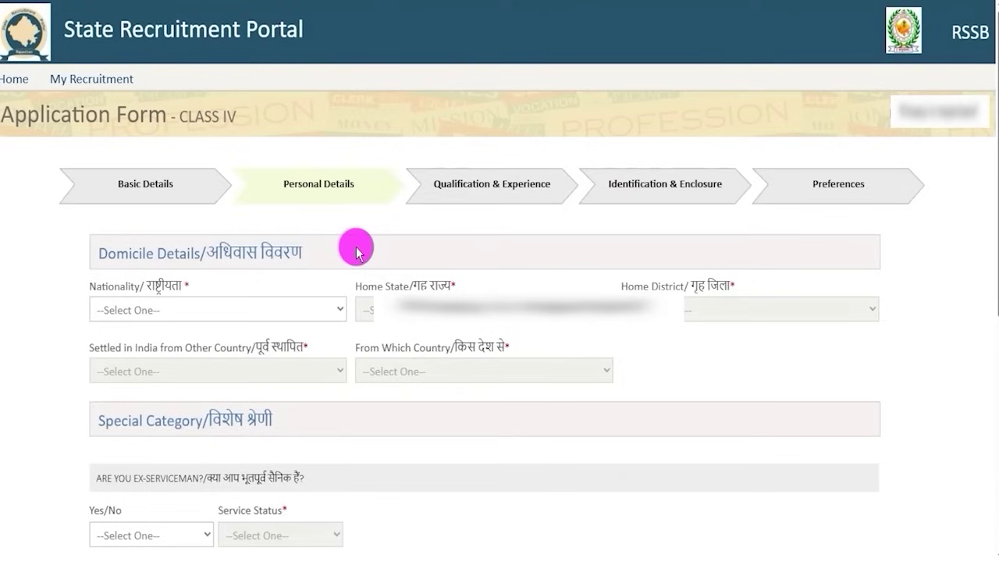
Set the nationality to Indian and the home state to Uttar Pradesh, and choose the candidate's home district in the domicile details
{"action": "left_click", "coordinate": [276, 322]}
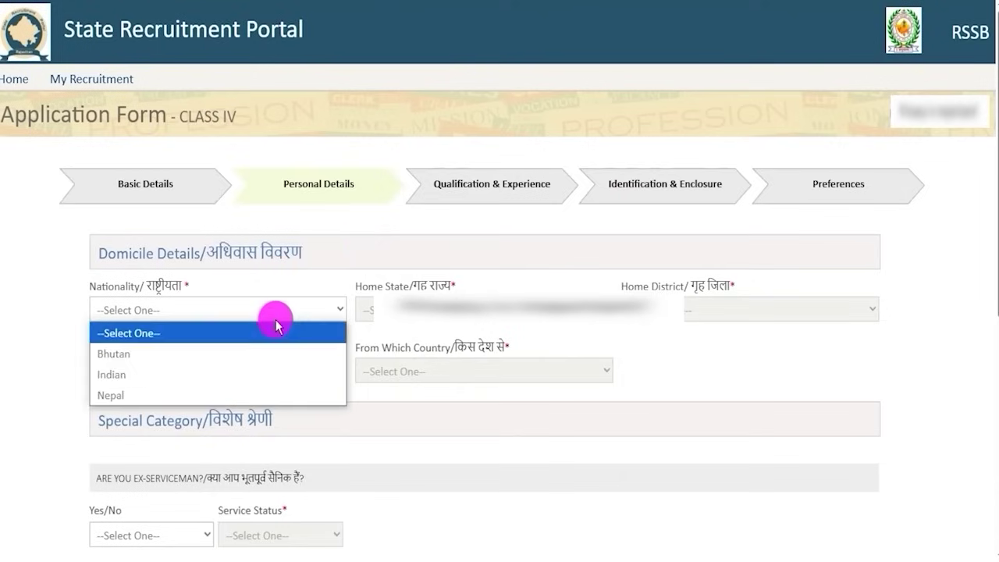
{"action": "left_click", "coordinate": [145, 375]}
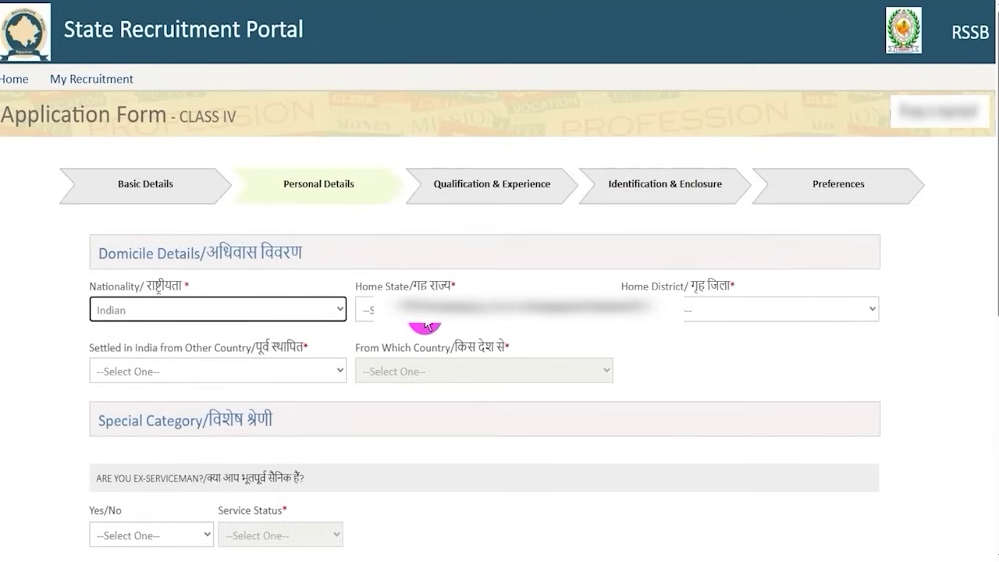
{"action": "left_click", "coordinate": [441, 316]}
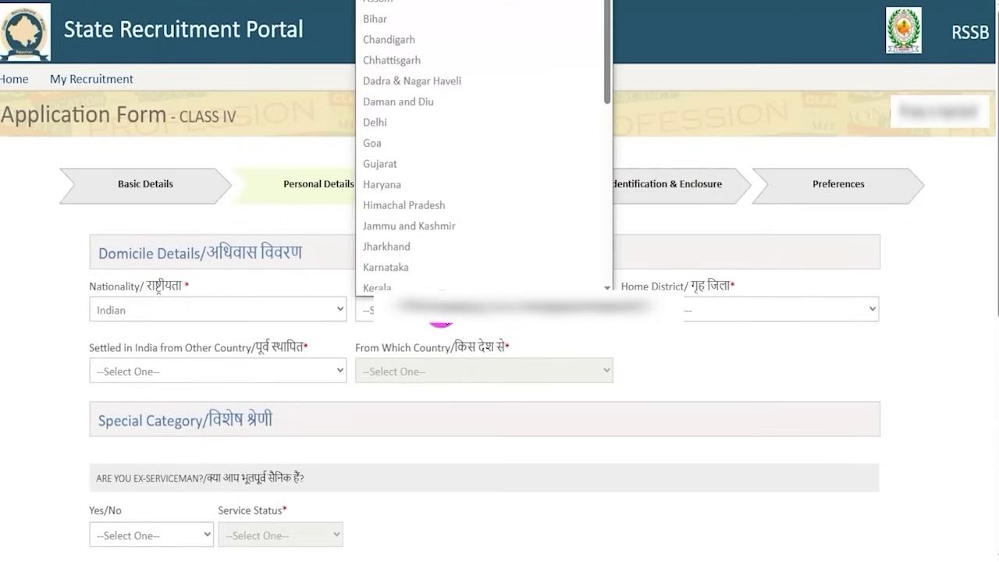
{"action": "scroll", "coordinate": [435, 234], "scroll_direction": "down", "scroll_amount": 3}
{"action": "left_click", "coordinate": [421, 245]}
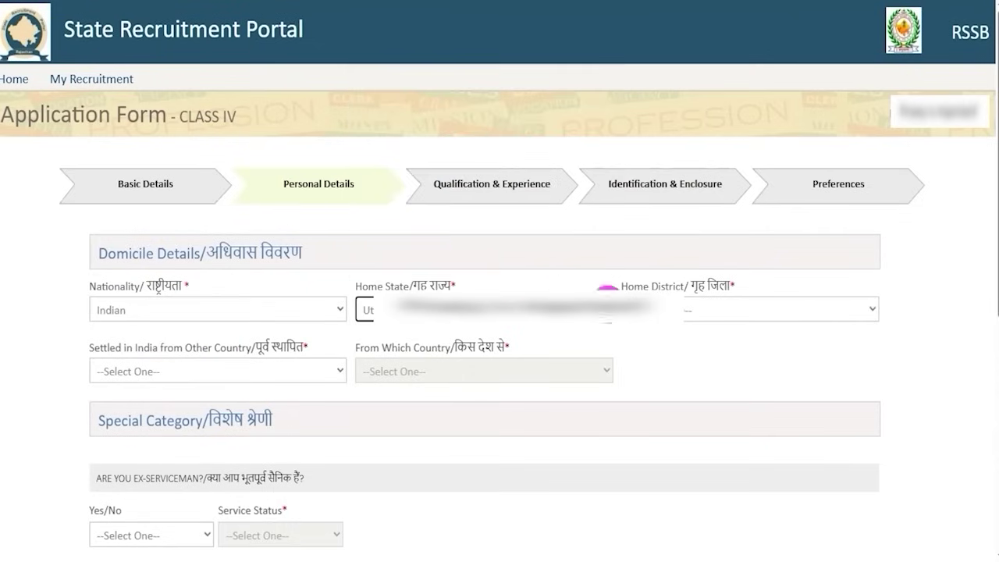
{"action": "left_click", "coordinate": [662, 318]}
{"action": "key", "text": "s"}
View the origin countries offered when Settled in India from Other Country is Yes, and set that field to No
{"action": "left_click", "coordinate": [248, 365]}
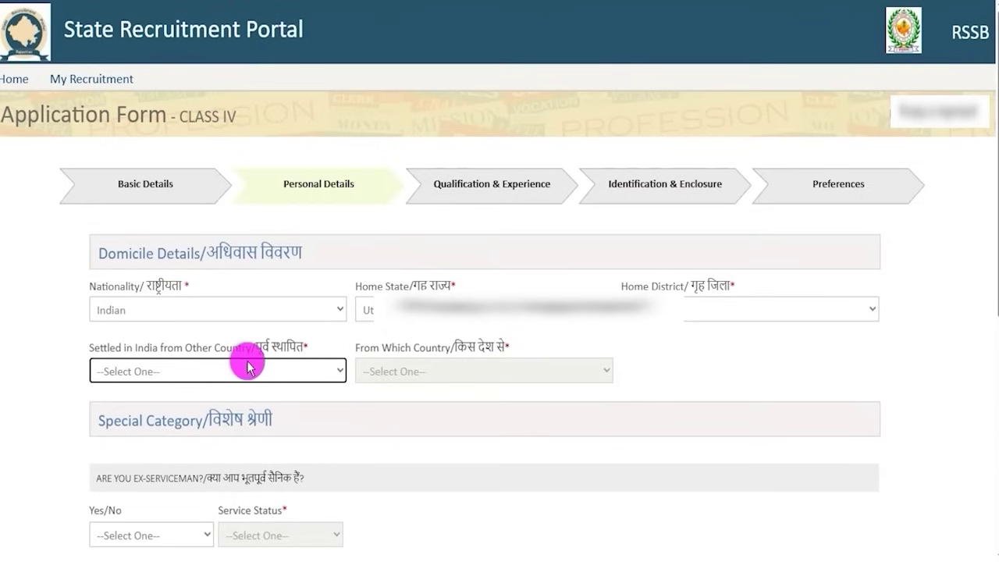
{"action": "left_click", "coordinate": [195, 365]}
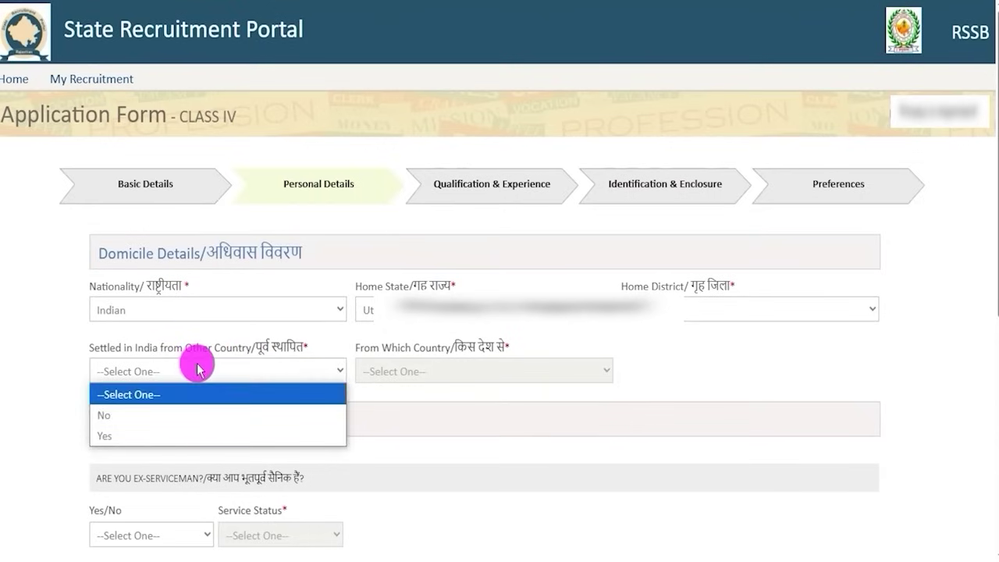
{"action": "left_click", "coordinate": [142, 436]}
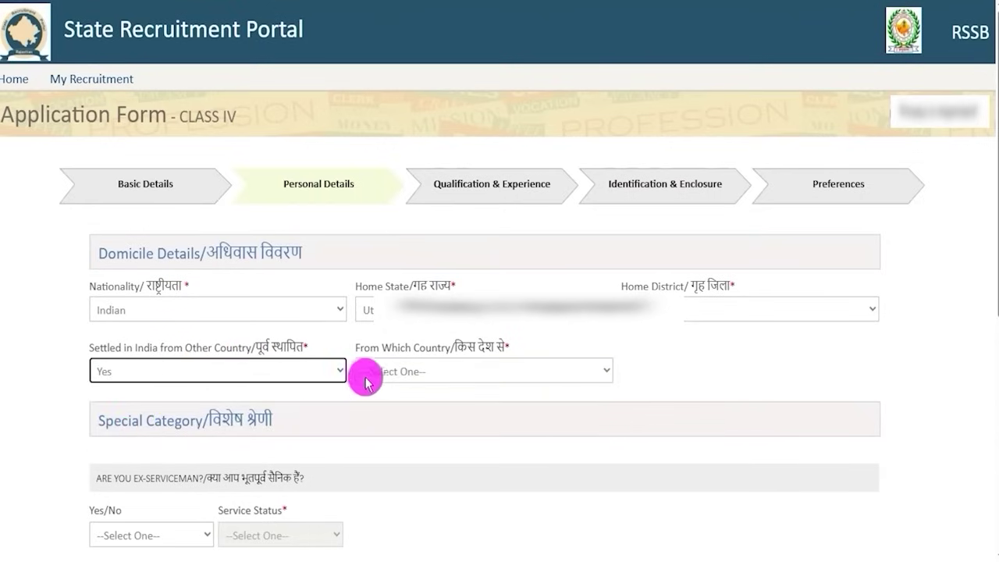
{"action": "left_click", "coordinate": [408, 378]}
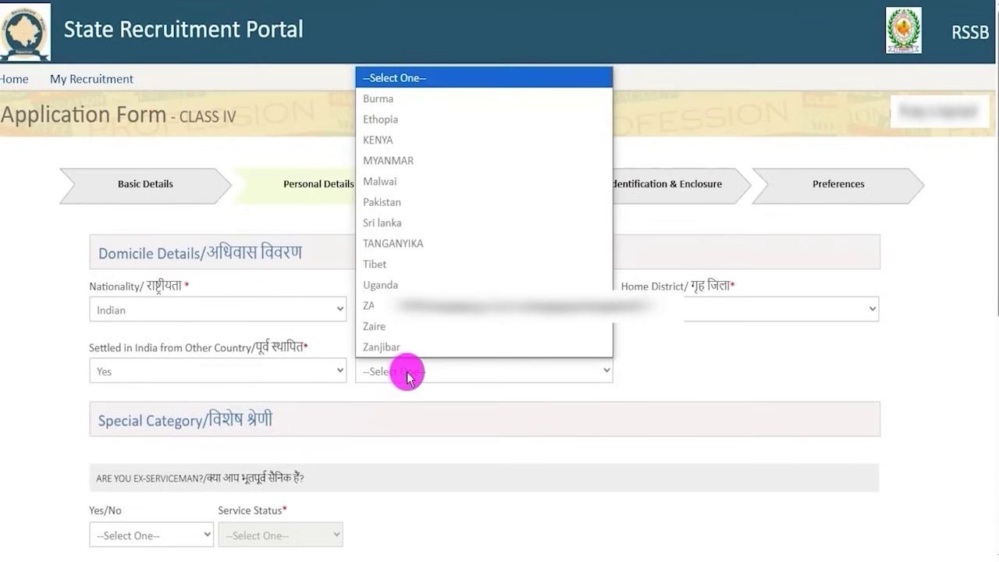
{"action": "left_click", "coordinate": [309, 375]}
{"action": "left_click", "coordinate": [154, 414]}
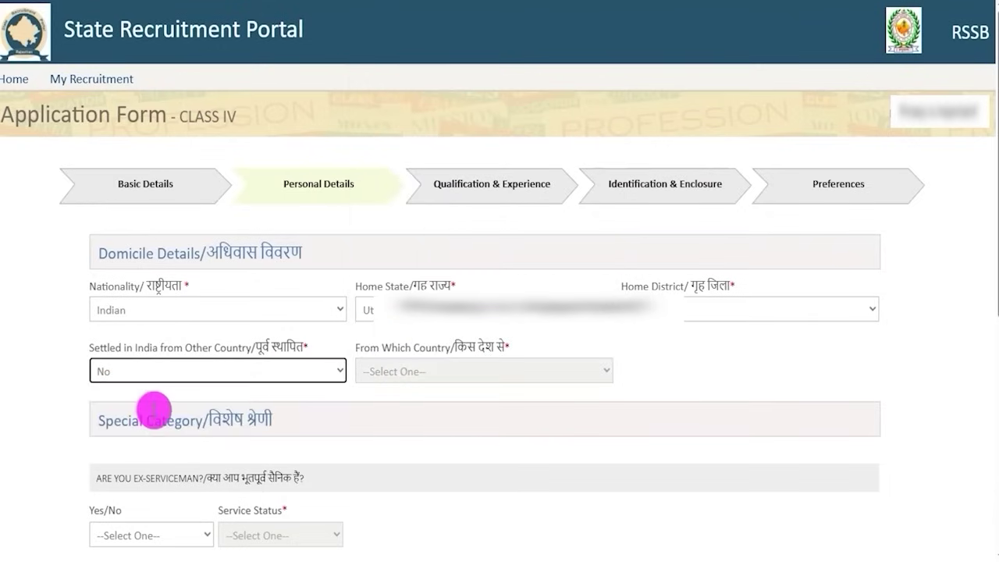
{"action": "scroll", "coordinate": [337, 343], "scroll_direction": "down", "scroll_amount": 4}
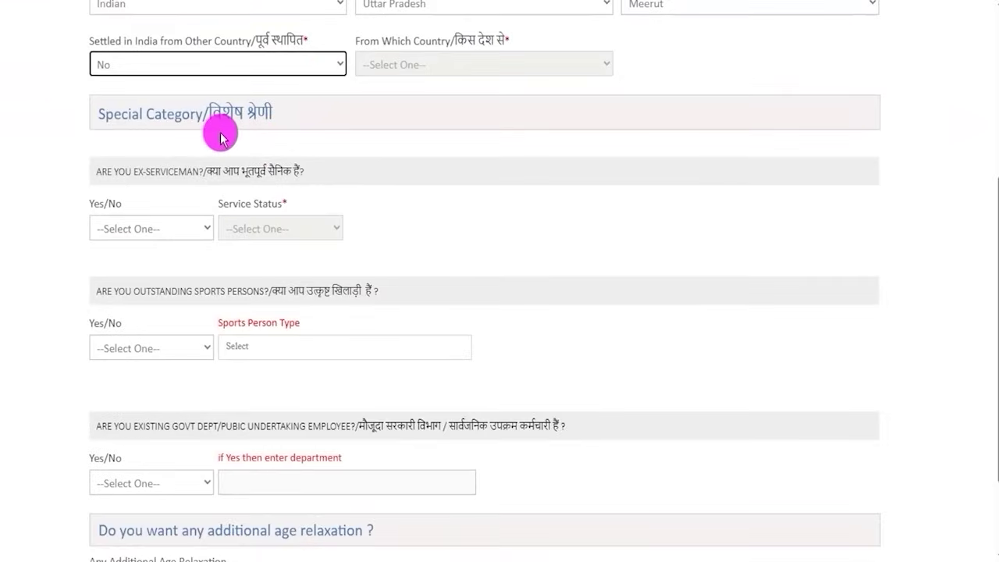
Answer Yes to the ex-serviceman question with service status In service and NOC Taken, and examine the NOC letter and date fields
{"action": "left_click_drag", "start_coordinate": [225, 172], "coordinate": [171, 207]}
{"action": "left_click", "coordinate": [150, 228]}
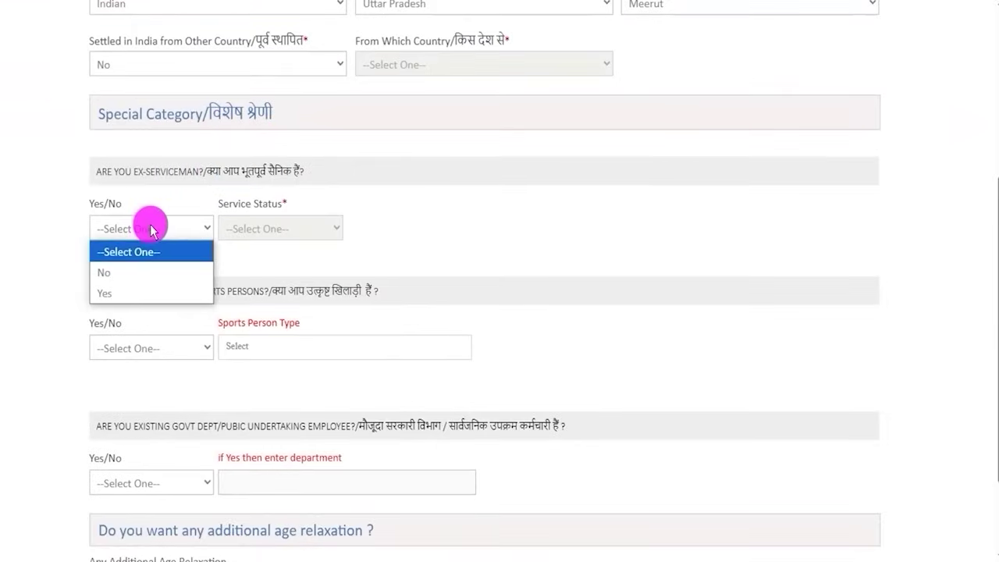
{"action": "left_click", "coordinate": [125, 291]}
{"action": "left_click", "coordinate": [284, 228]}
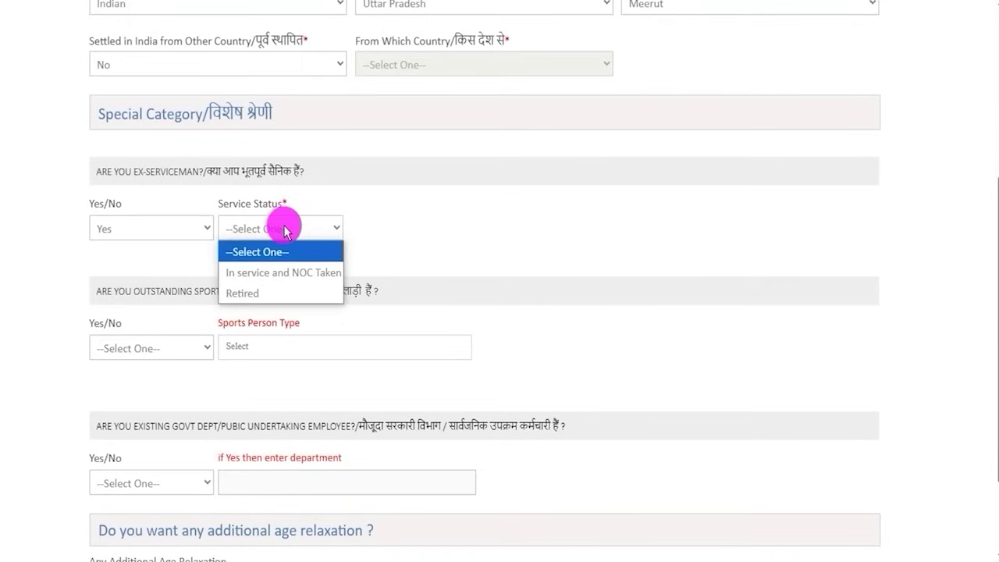
{"action": "left_click", "coordinate": [272, 274]}
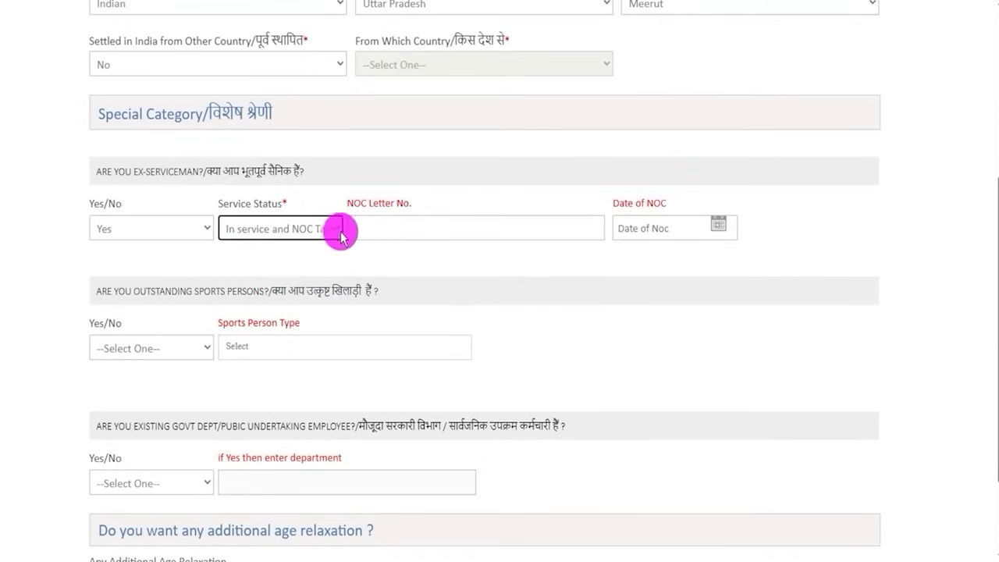
{"action": "left_click_drag", "start_coordinate": [349, 201], "coordinate": [426, 203]}
{"action": "left_click_drag", "start_coordinate": [629, 211], "coordinate": [696, 230]}
{"action": "left_click", "coordinate": [707, 228]}
View the PPO number and retirement date fields for the Retired service status, and set the ex-serviceman answer to No
{"action": "left_click", "coordinate": [290, 226]}
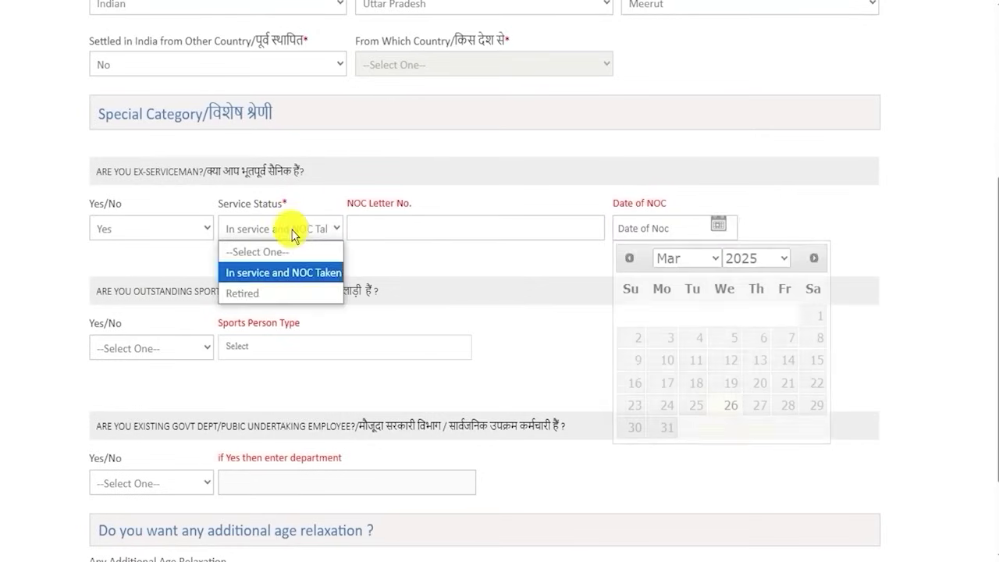
{"action": "left_click", "coordinate": [266, 293]}
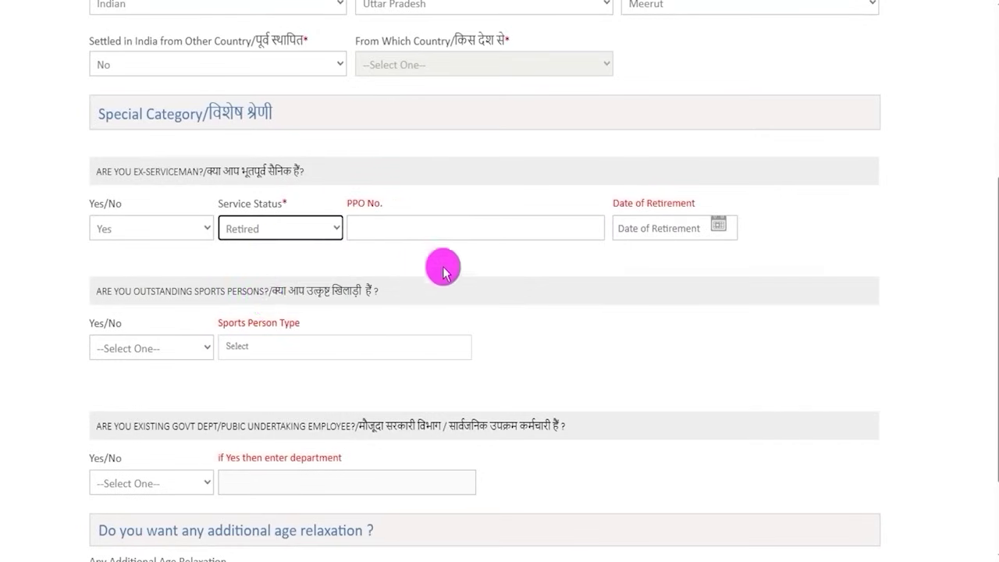
{"action": "left_click", "coordinate": [406, 229]}
{"action": "key", "text": "Tab"}
{"action": "left_click", "coordinate": [555, 249]}
{"action": "left_click", "coordinate": [717, 224]}
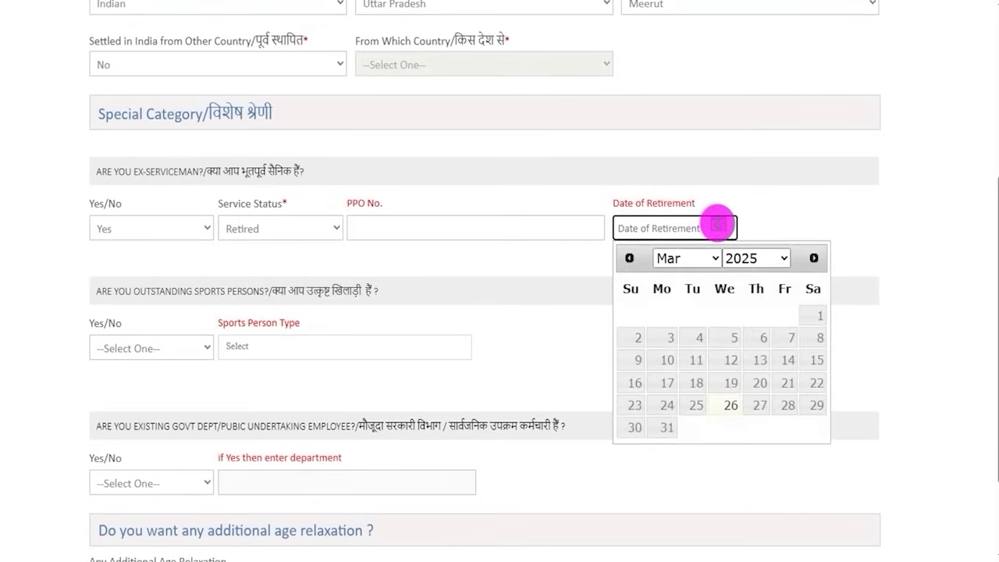
{"action": "left_click", "coordinate": [151, 229]}
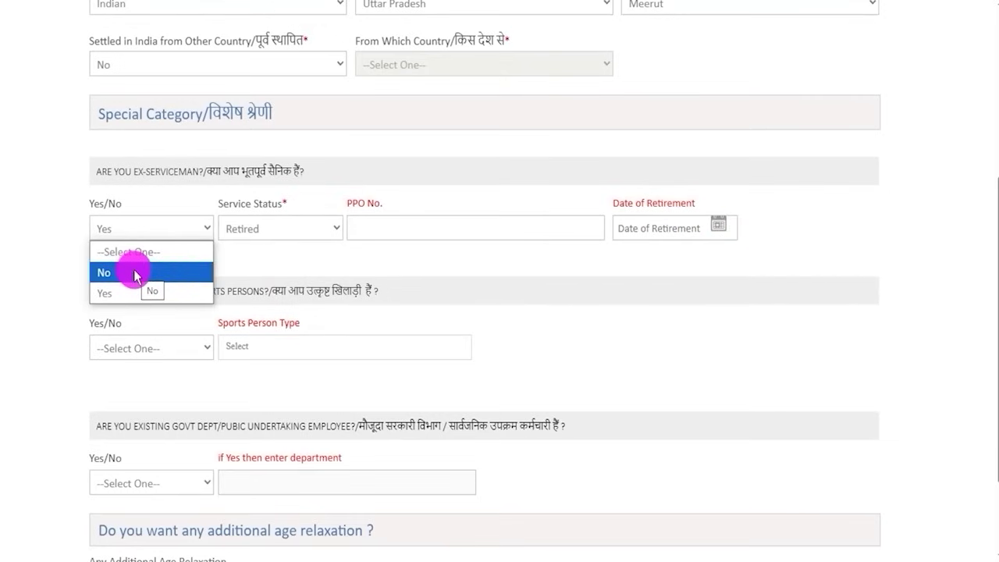
{"action": "left_click", "coordinate": [135, 273]}
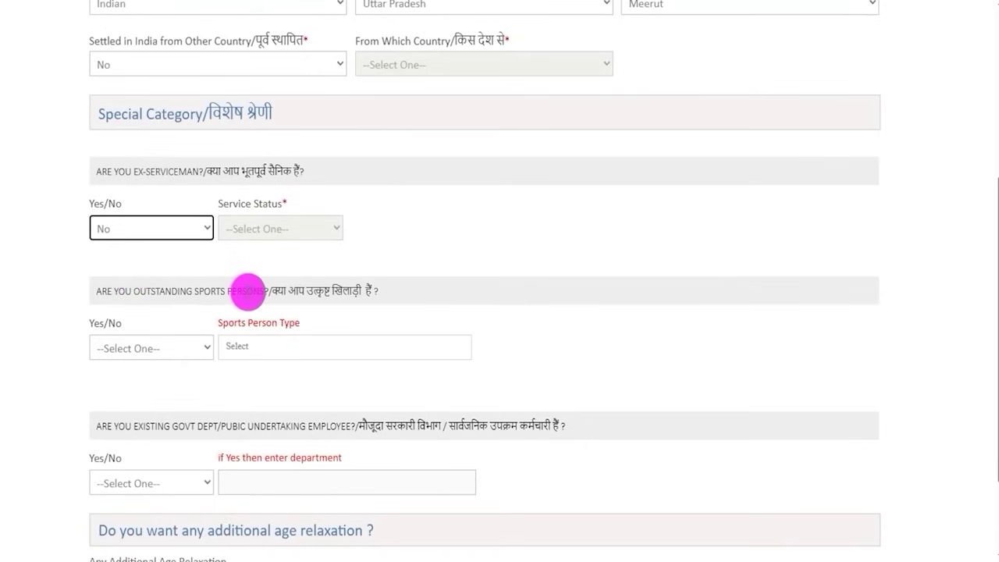
View the sports person types offered when the outstanding sports person answer is Yes, and set that answer to No
{"action": "left_click_drag", "start_coordinate": [170, 289], "coordinate": [252, 290]}
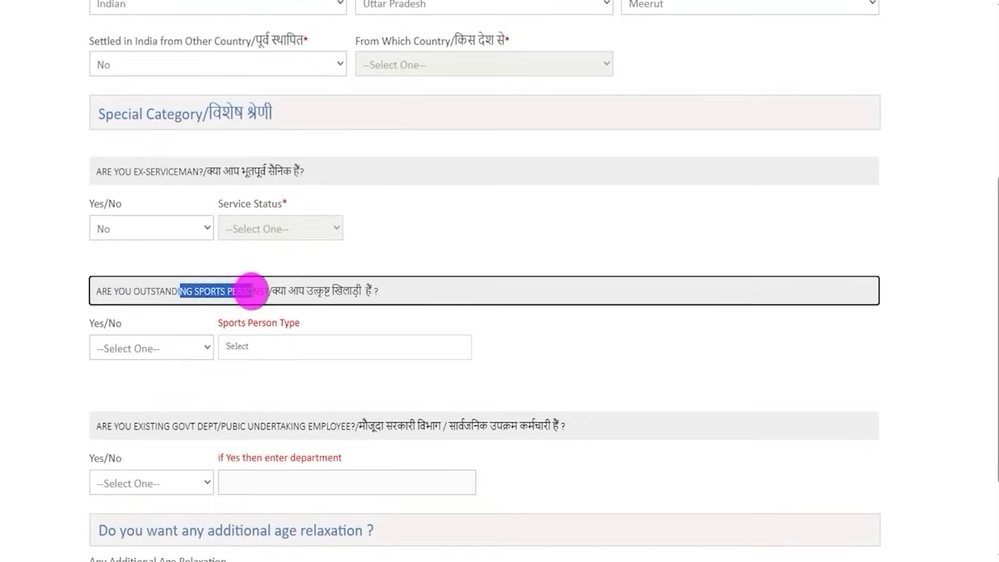
{"action": "left_click", "coordinate": [123, 348]}
{"action": "left_click", "coordinate": [109, 410]}
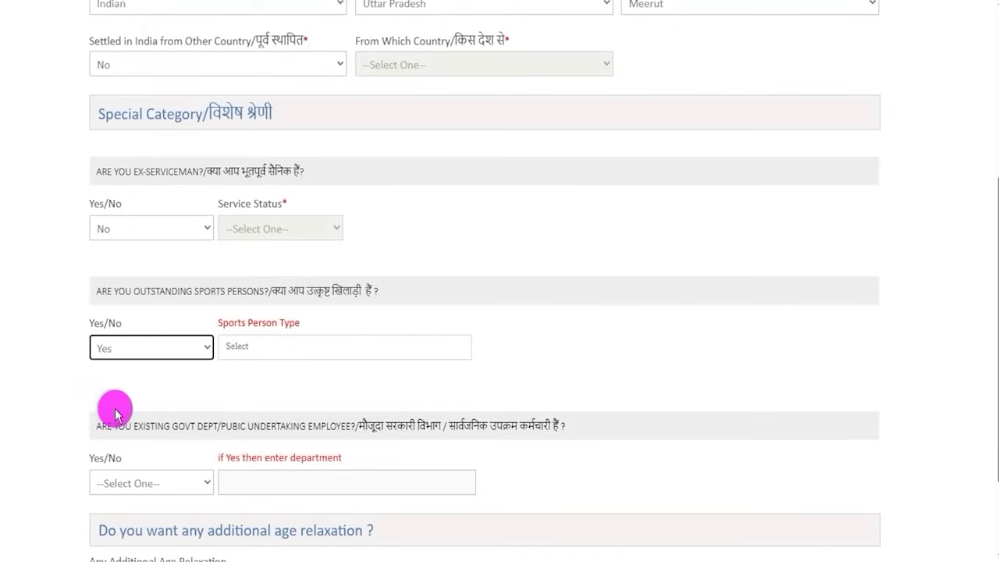
{"action": "left_click", "coordinate": [283, 354]}
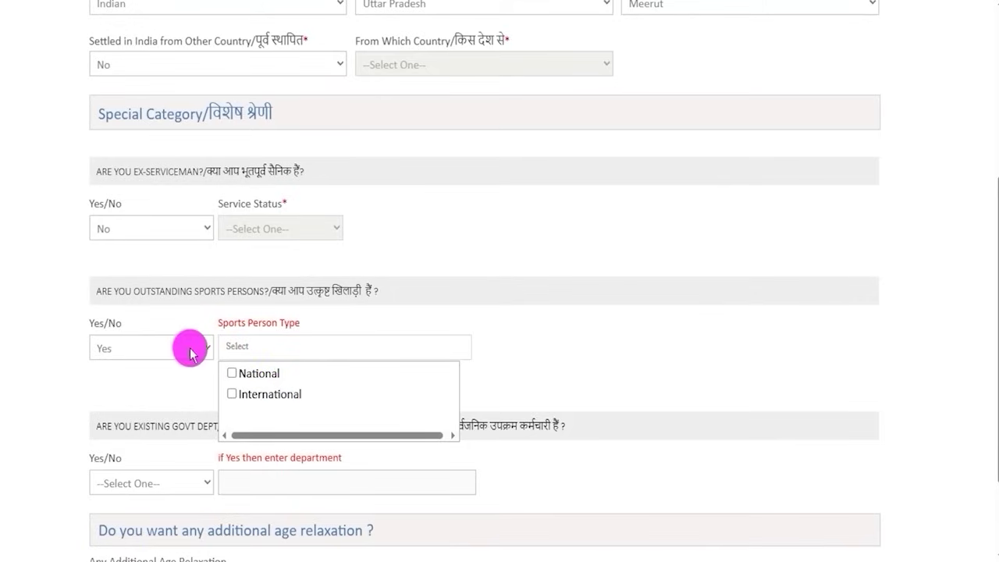
{"action": "left_click", "coordinate": [138, 349]}
{"action": "left_click", "coordinate": [123, 393]}
Check the department field enabled for existing government or public undertaking employees, and set that employee question to No
{"action": "scroll", "coordinate": [265, 375], "scroll_direction": "down", "scroll_amount": 2}
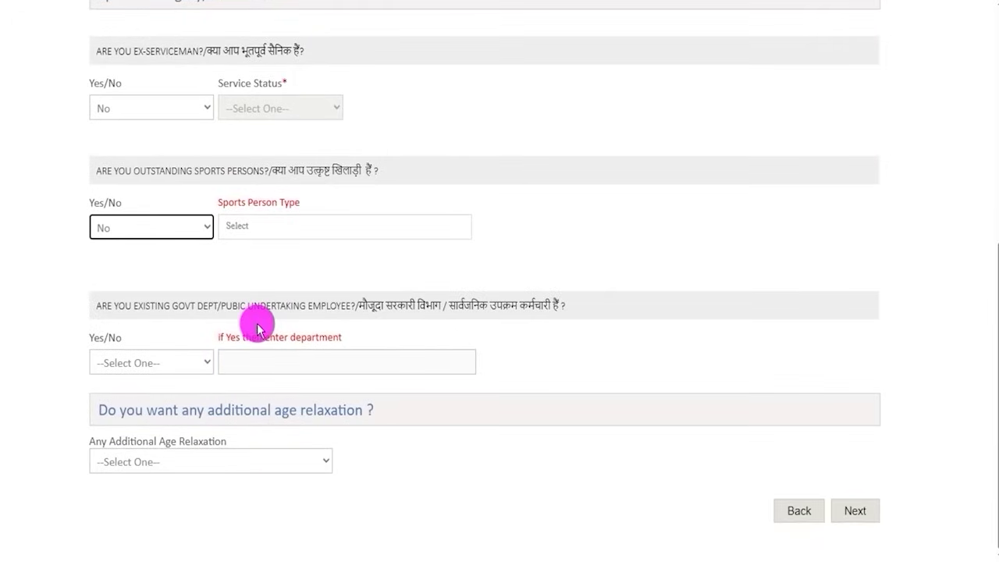
{"action": "left_click_drag", "start_coordinate": [377, 306], "coordinate": [551, 305]}
{"action": "left_click", "coordinate": [182, 363]}
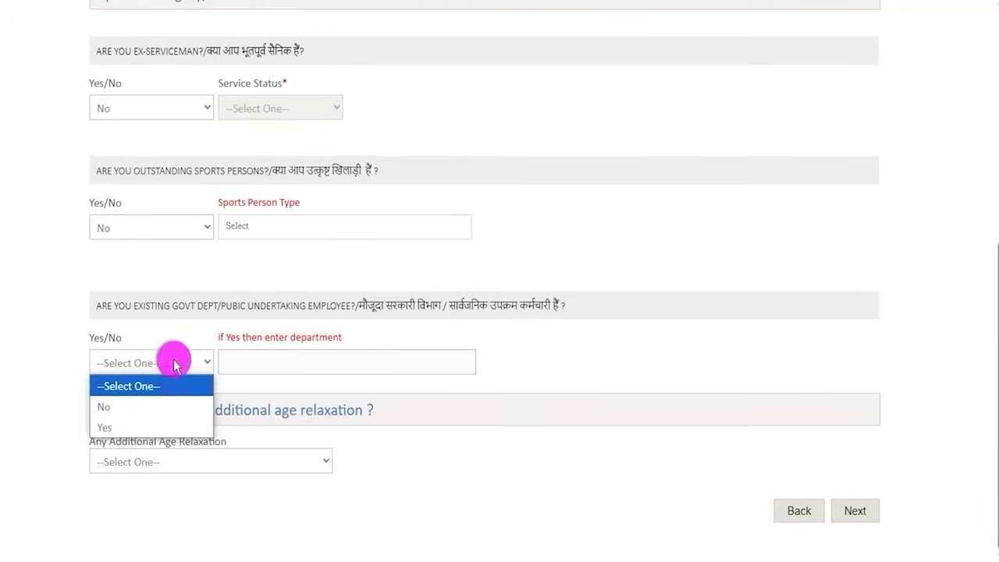
{"action": "left_click", "coordinate": [139, 424]}
{"action": "left_click", "coordinate": [291, 363]}
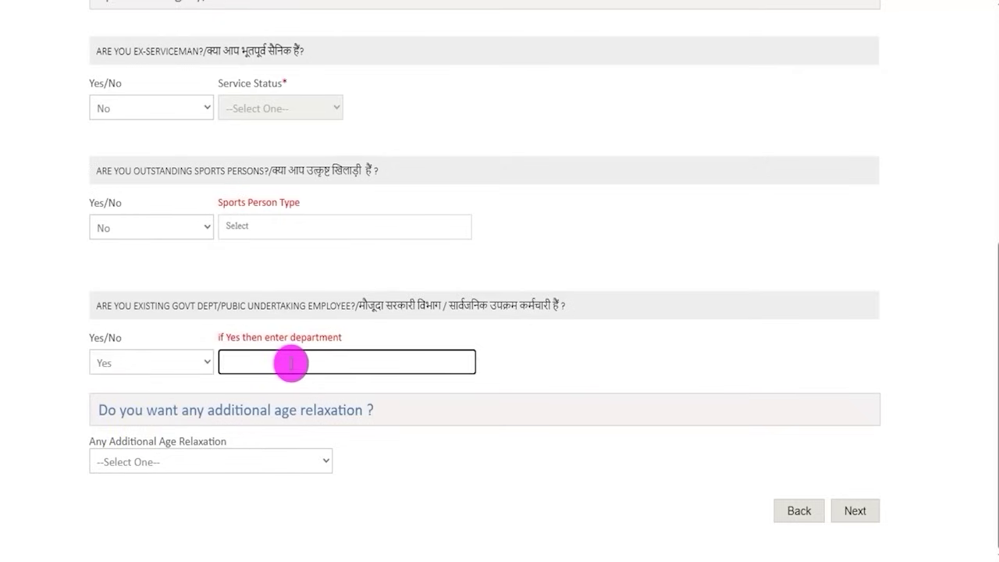
{"action": "left_click", "coordinate": [149, 363]}
{"action": "left_click", "coordinate": [126, 400]}
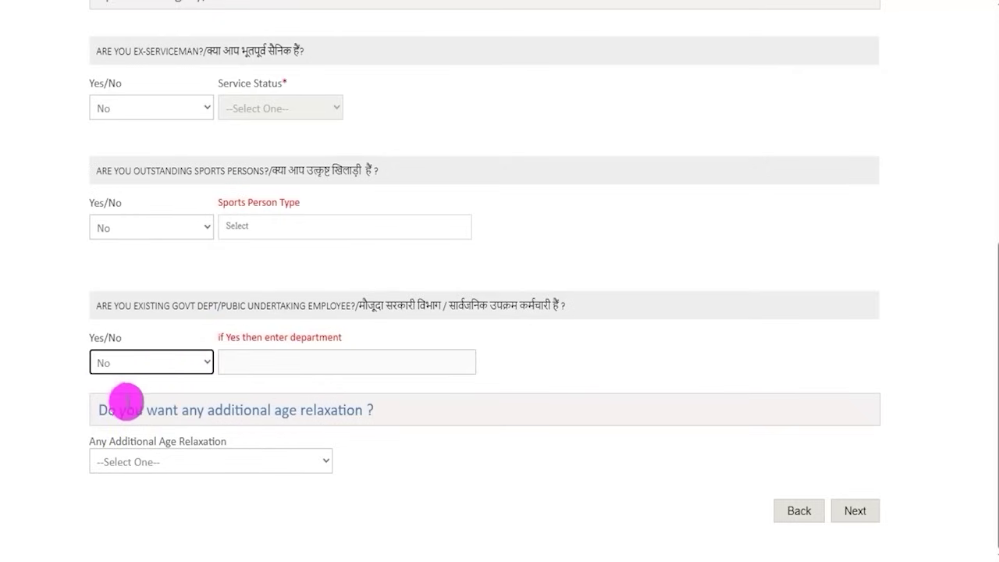
{"action": "left_click", "coordinate": [218, 387]}
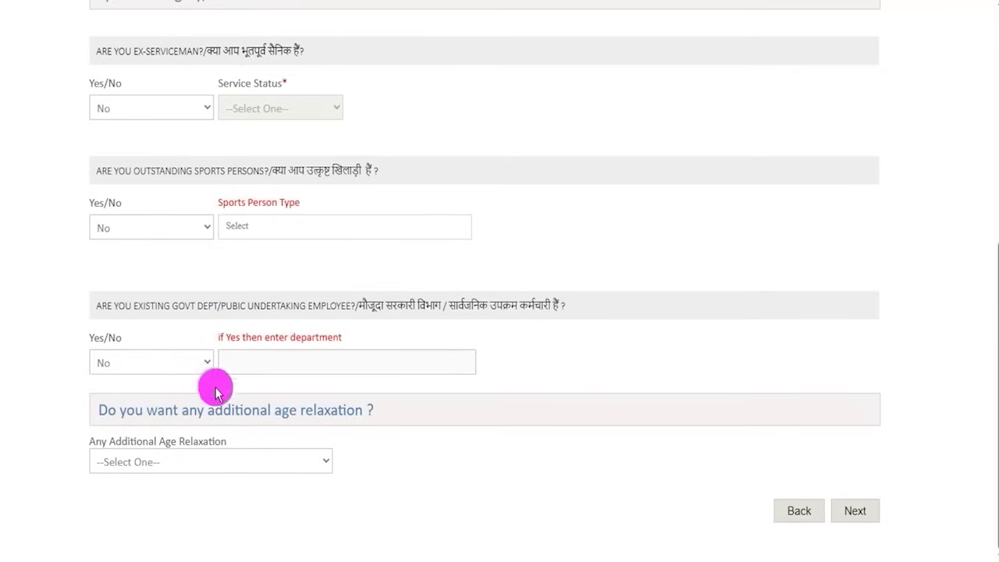
Set the additional age relaxation to NOT APPLICABLE and proceed to the Qualification & Experience section
{"action": "left_click", "coordinate": [191, 466]}
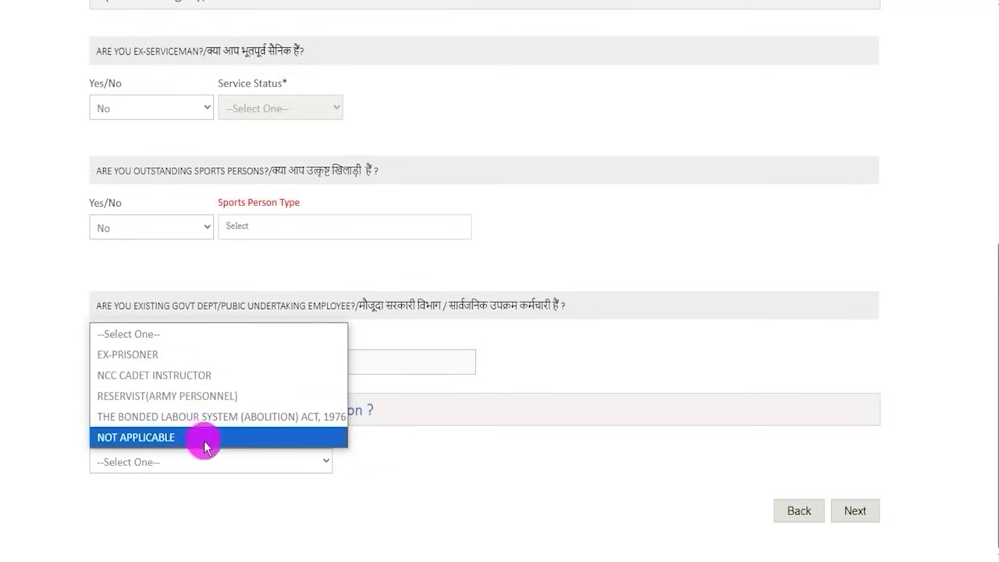
{"action": "left_click", "coordinate": [164, 439]}
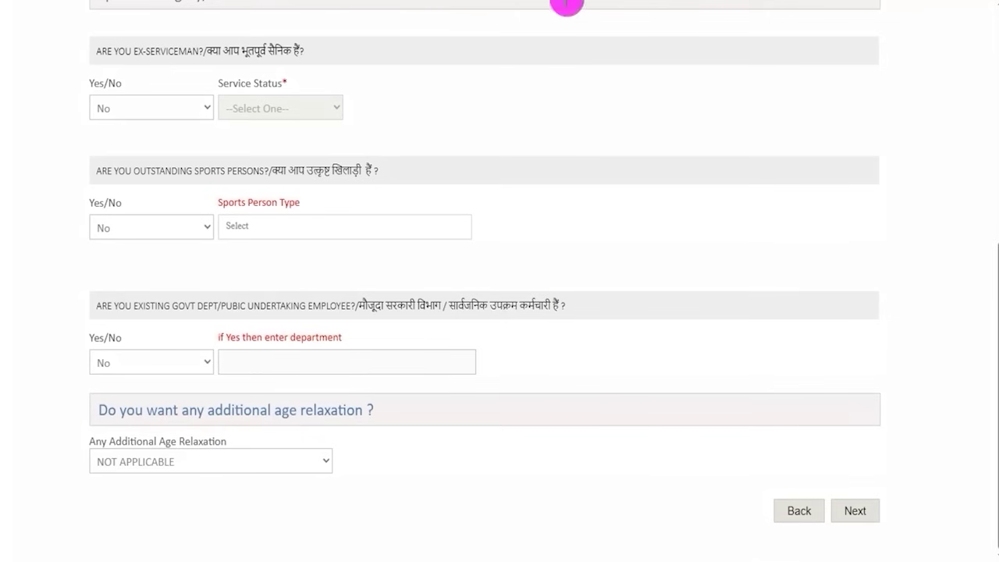
{"action": "left_click", "coordinate": [869, 509]}
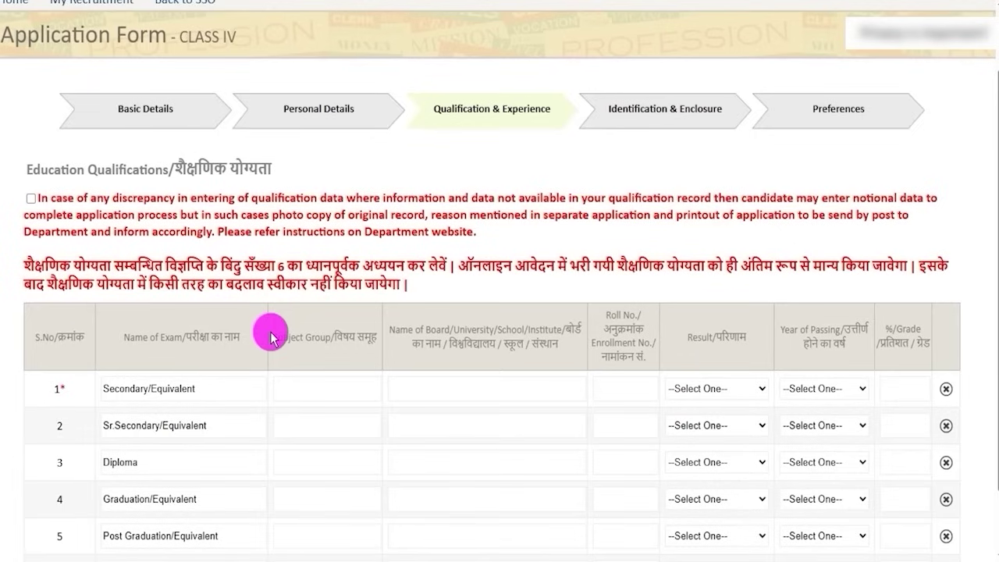
Accept the declaration about discrepancies in the qualification data above the education table
{"action": "left_click", "coordinate": [31, 199]}
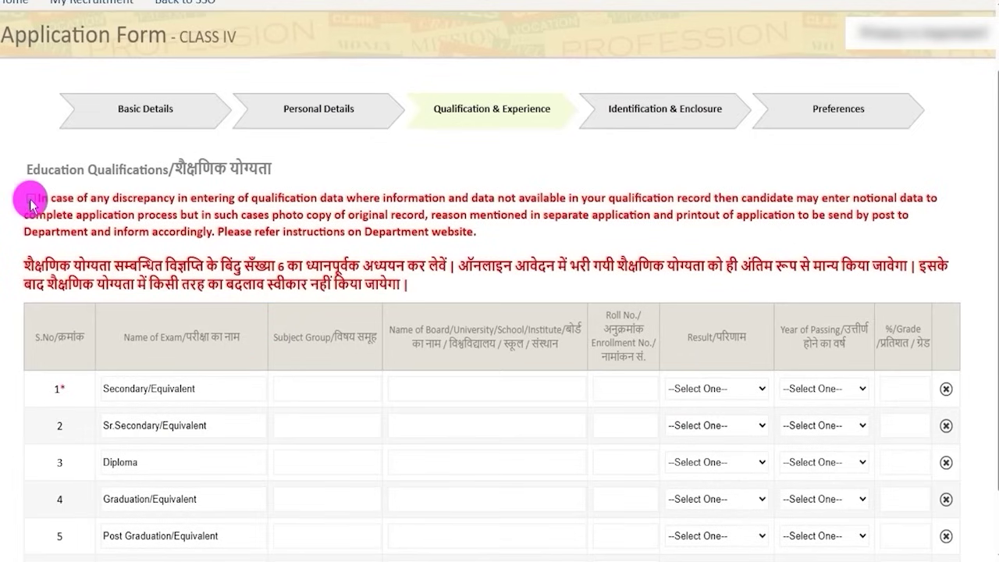
{"action": "scroll", "coordinate": [269, 340], "scroll_direction": "down", "scroll_amount": 1}
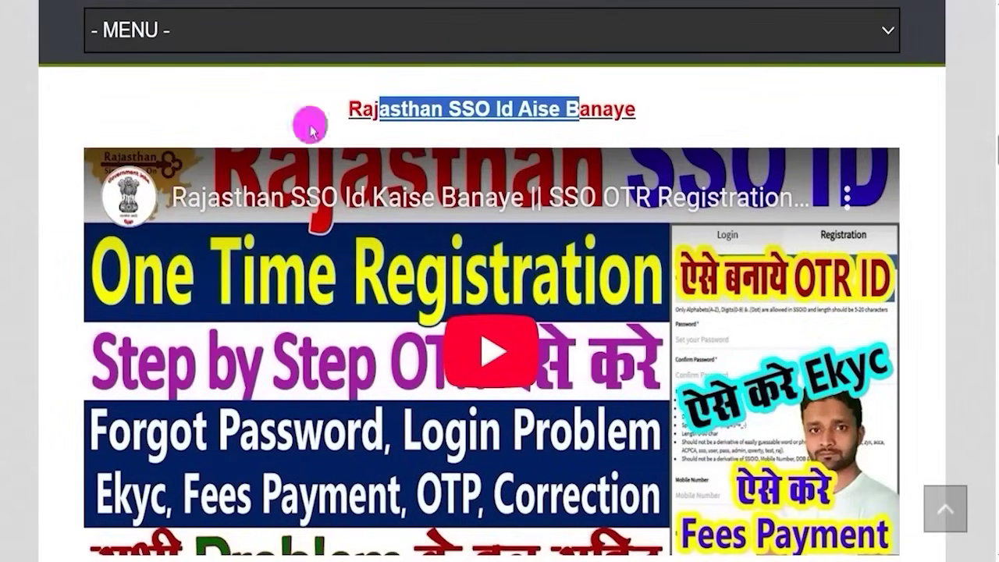
Switch to the Rajasthan SSO ID guide page and the Class IV recruitment advertisement PDF, and read the advertisement's opening vacancy details
{"action": "scroll", "coordinate": [352, 328], "scroll_direction": "down", "scroll_amount": 10}
{"action": "scroll", "coordinate": [389, 343], "scroll_direction": "up", "scroll_amount": 4}
{"action": "scroll", "coordinate": [390, 347], "scroll_direction": "up", "scroll_amount": 2}
{"action": "left_click_drag", "start_coordinate": [451, 348], "coordinate": [537, 346]}
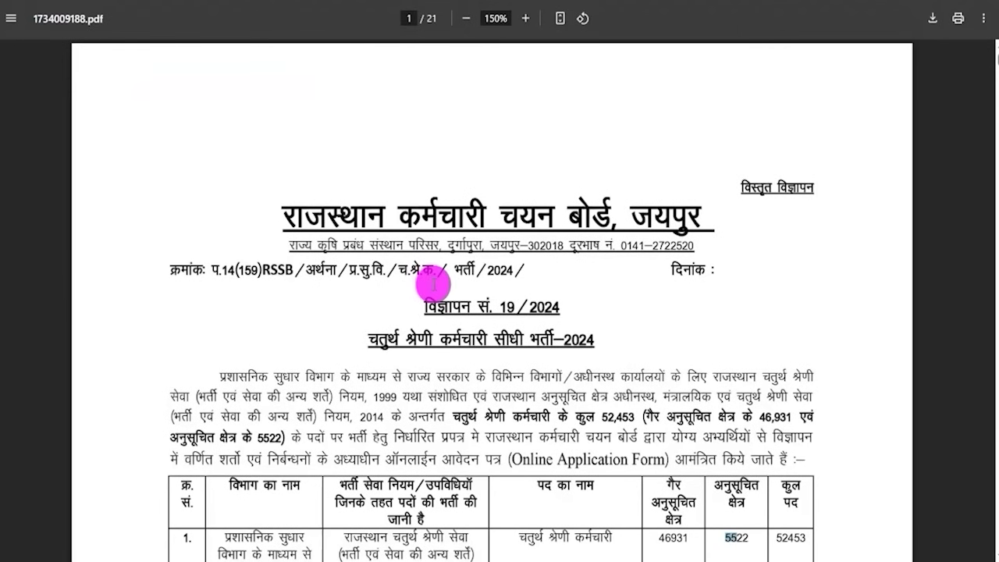
{"action": "scroll", "coordinate": [432, 286], "scroll_direction": "down", "scroll_amount": 2}
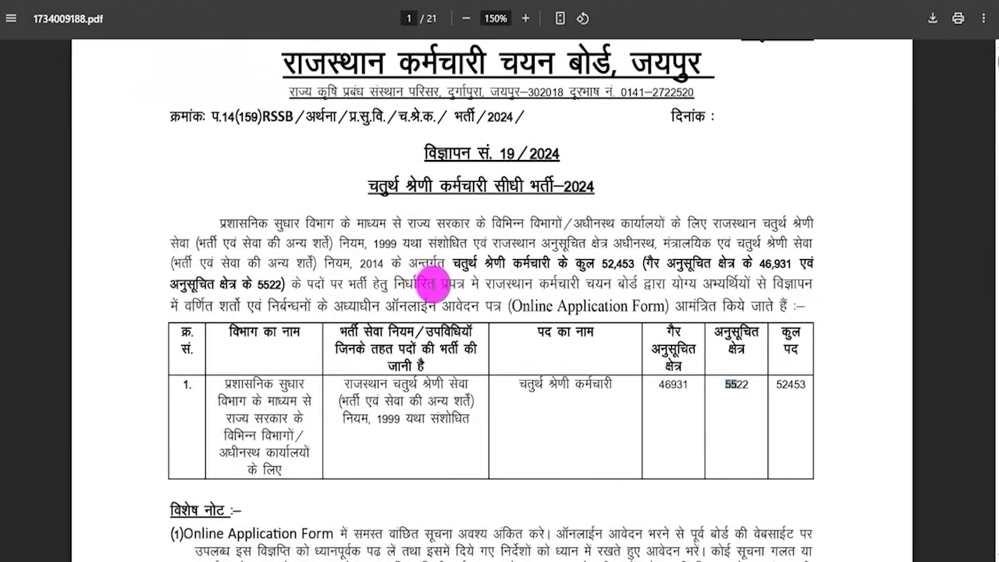
{"action": "scroll", "coordinate": [432, 285], "scroll_direction": "down", "scroll_amount": 1}
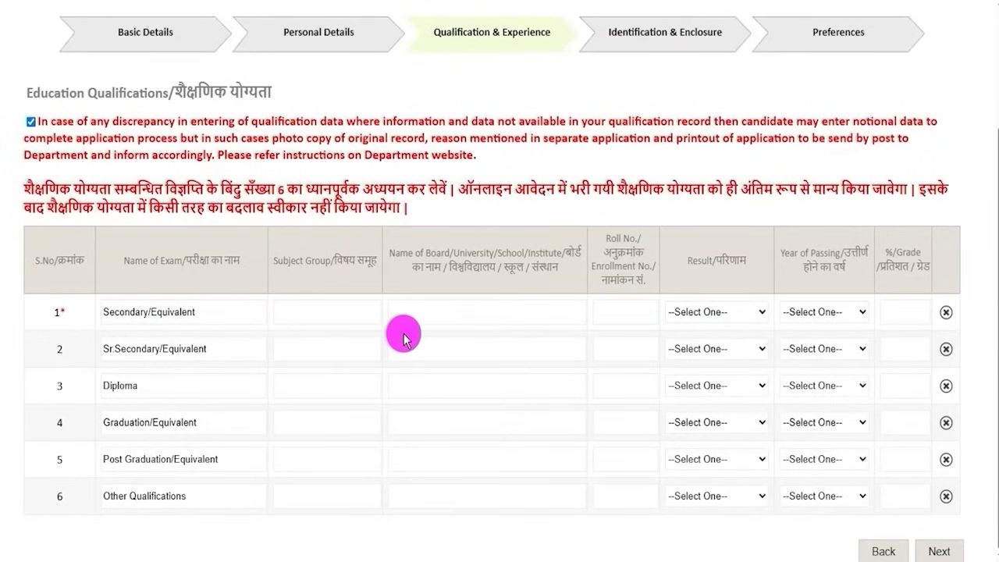
Fill in the Secondary/Equivalent row with subject group SCIENCE, board CBSE, result type Percentage, passing year 2020 and 90 percent
{"action": "left_click_drag", "start_coordinate": [118, 313], "coordinate": [182, 313]}
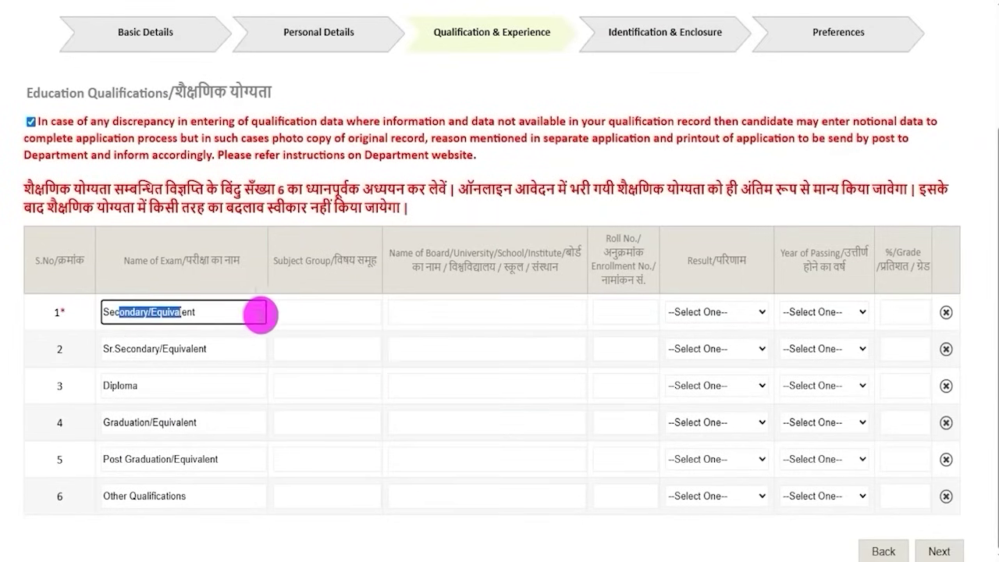
{"action": "left_click", "coordinate": [311, 313]}
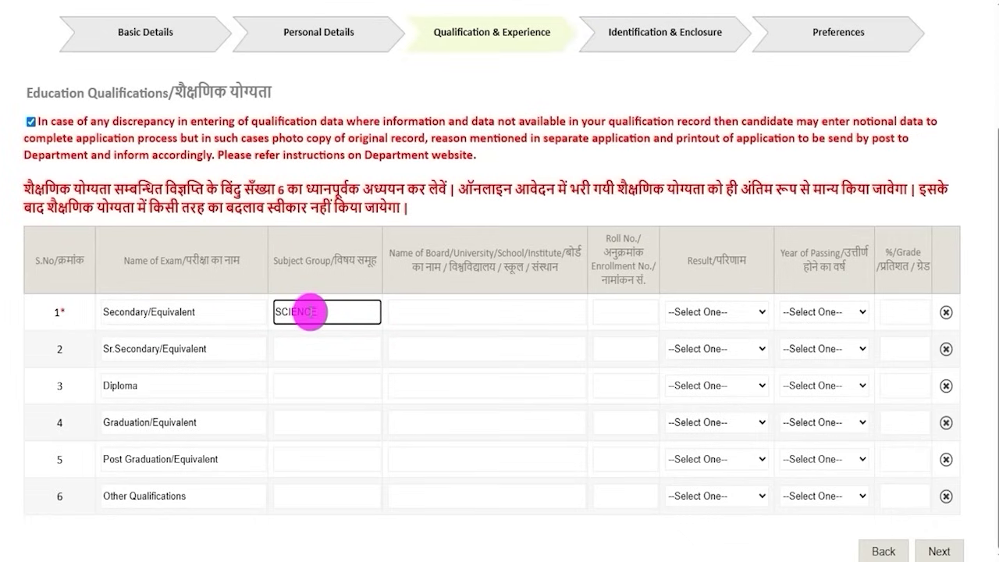
{"action": "left_click", "coordinate": [453, 316]}
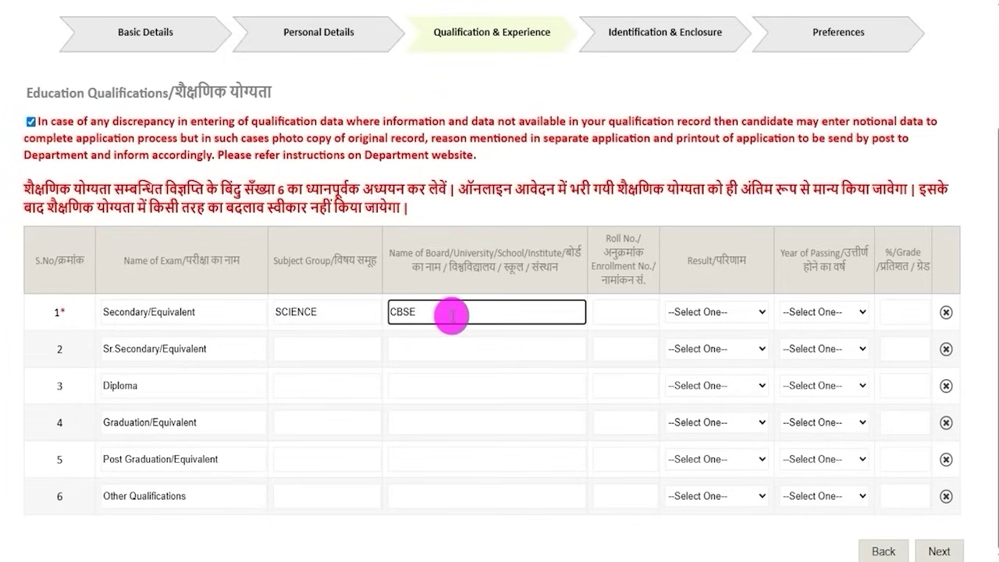
{"action": "left_click", "coordinate": [627, 317]}
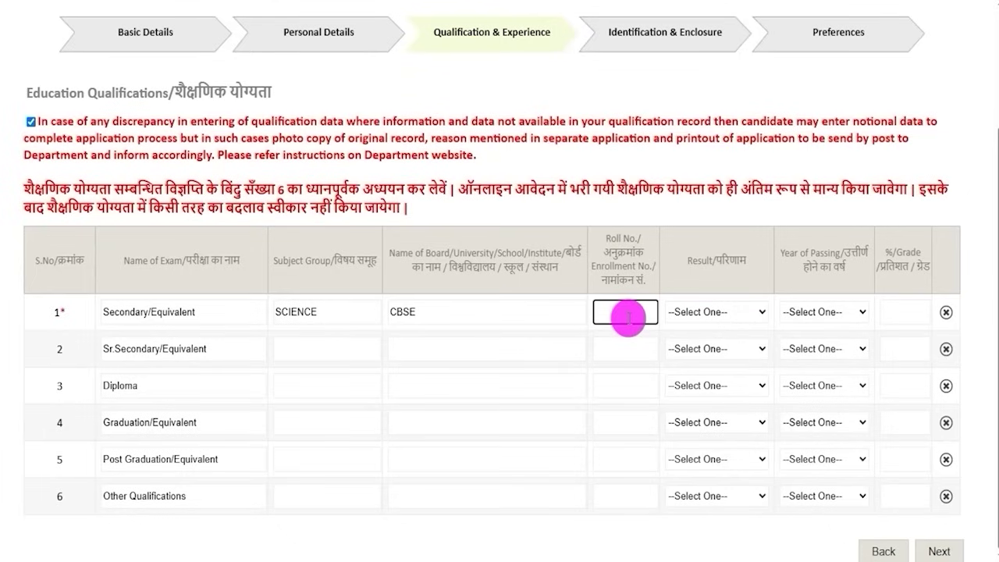
{"action": "left_click", "coordinate": [739, 315]}
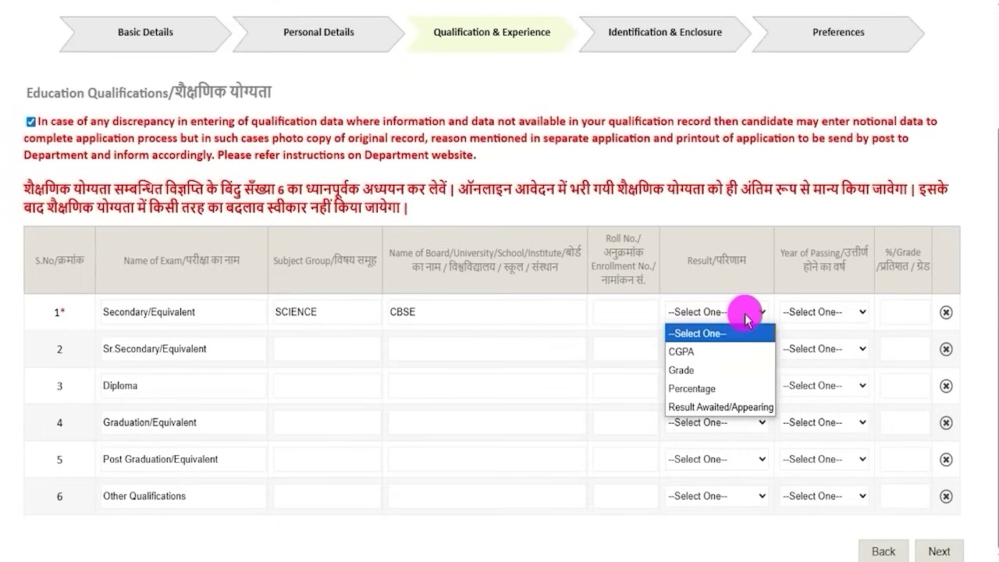
{"action": "left_click", "coordinate": [697, 388]}
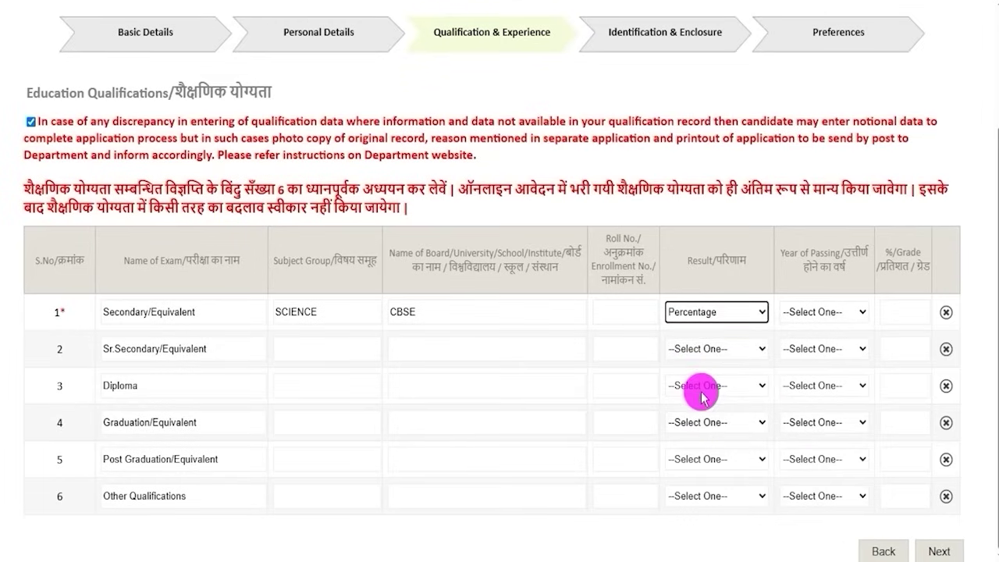
{"action": "left_click", "coordinate": [812, 313]}
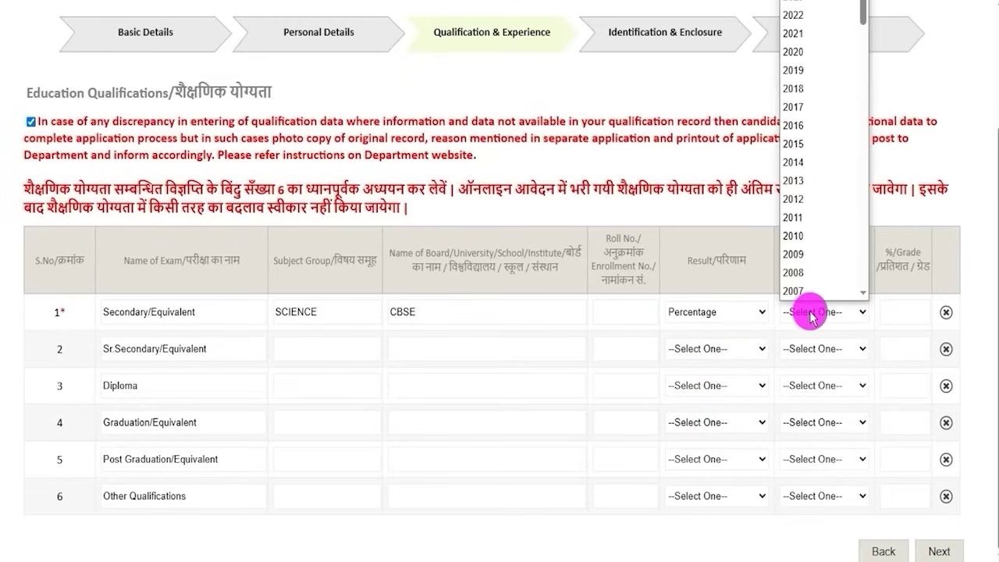
{"action": "left_click", "coordinate": [804, 53]}
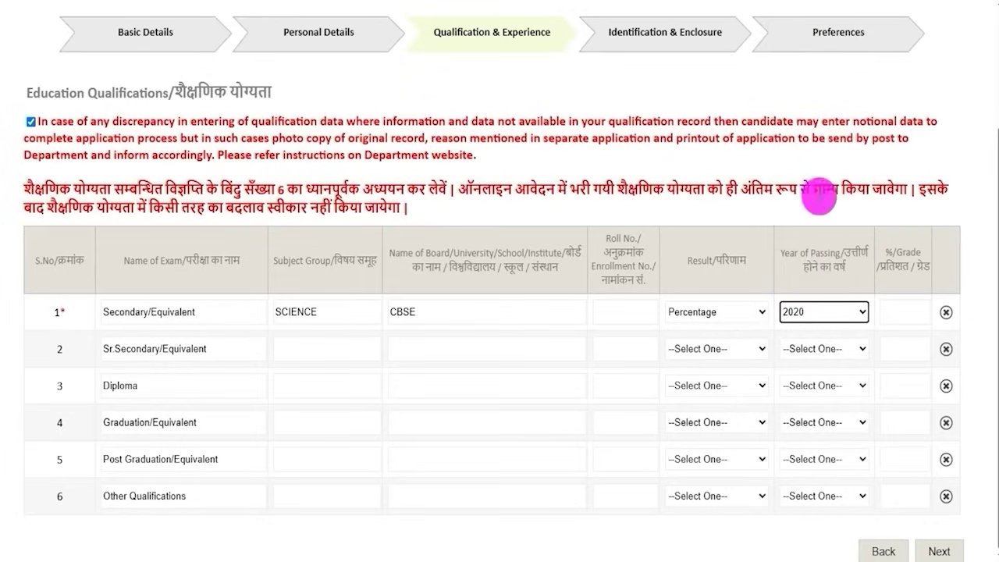
{"action": "left_click", "coordinate": [892, 314]}
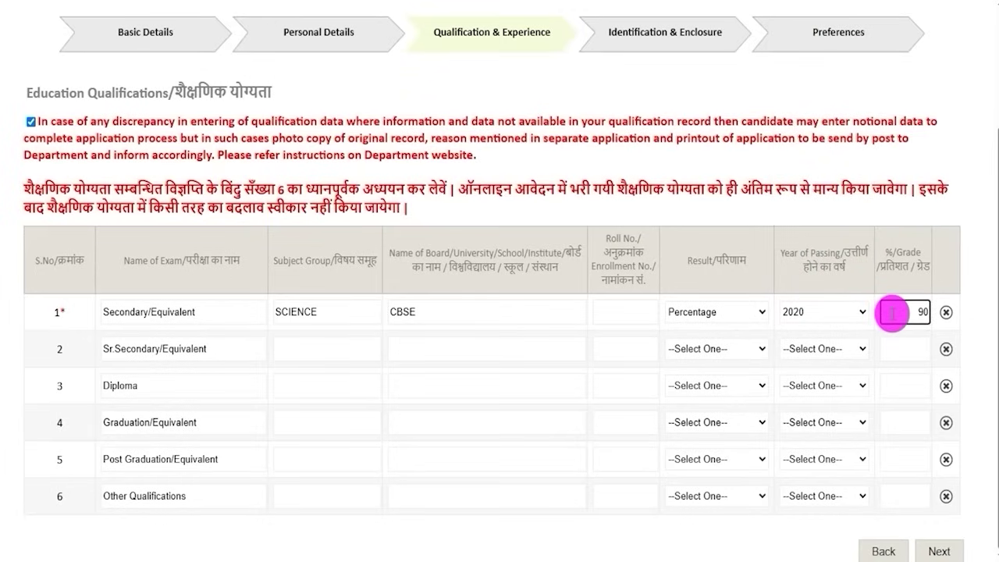
{"action": "type", "text": "90"}
Review the qualification rows from Sr.Secondary to Other Qualifications, leave them blank, and proceed to the Identification & Enclosure section
{"action": "left_click_drag", "start_coordinate": [114, 349], "coordinate": [153, 349]}
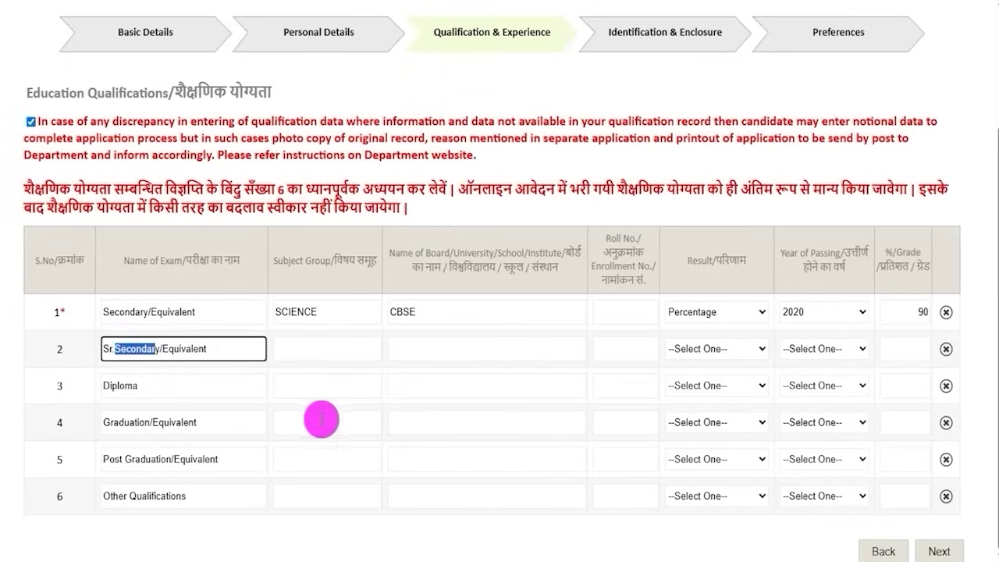
{"action": "double_click", "coordinate": [125, 386]}
{"action": "left_click", "coordinate": [322, 385]}
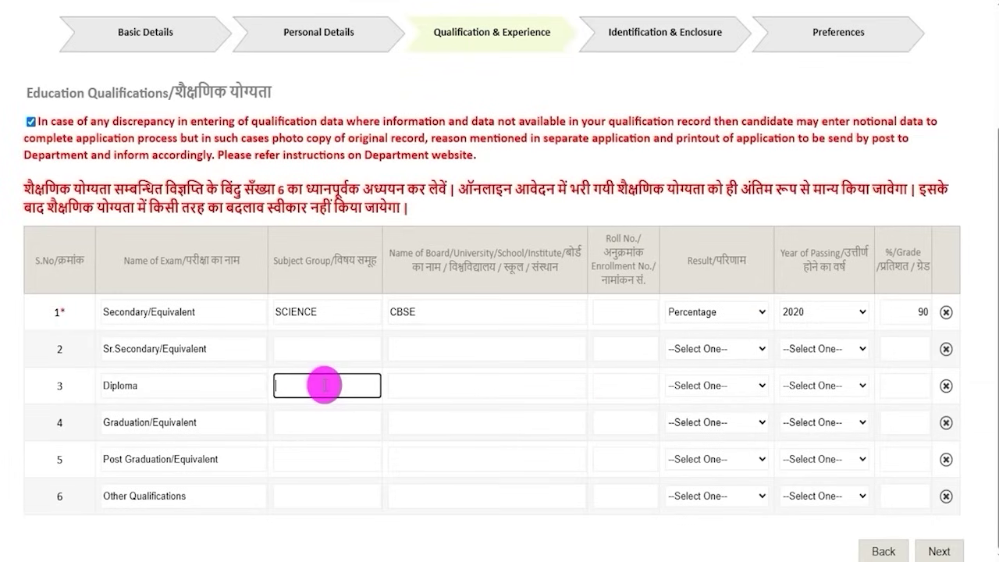
{"action": "left_click_drag", "start_coordinate": [113, 422], "coordinate": [195, 420]}
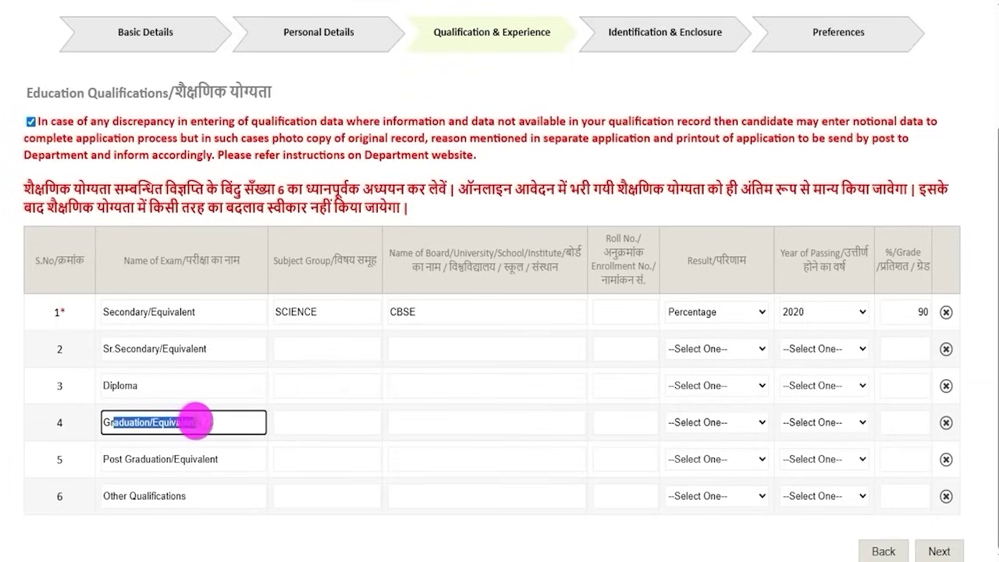
{"action": "left_click_drag", "start_coordinate": [127, 459], "coordinate": [205, 459]}
{"action": "left_click_drag", "start_coordinate": [113, 497], "coordinate": [181, 497]}
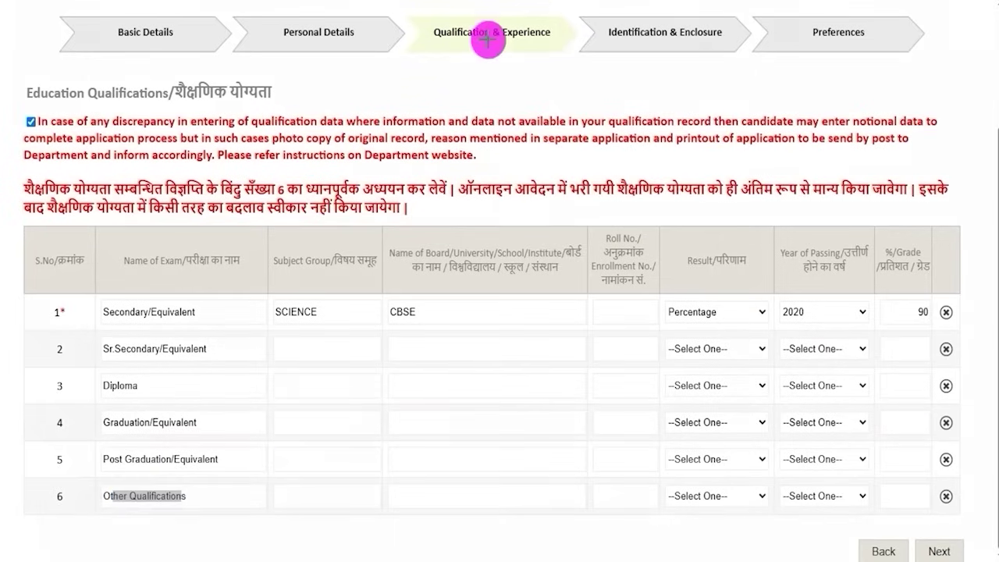
{"action": "left_click", "coordinate": [954, 547]}
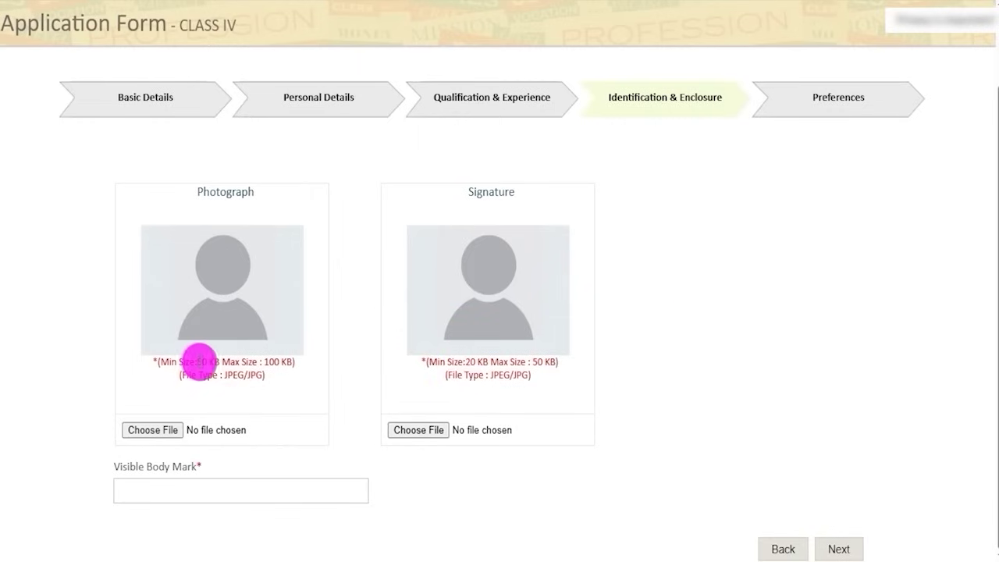
Check the size limits and allowed file types for the photograph and signature uploads, and go to the Visible Body Mark field
{"action": "left_click_drag", "start_coordinate": [200, 362], "coordinate": [277, 362]}
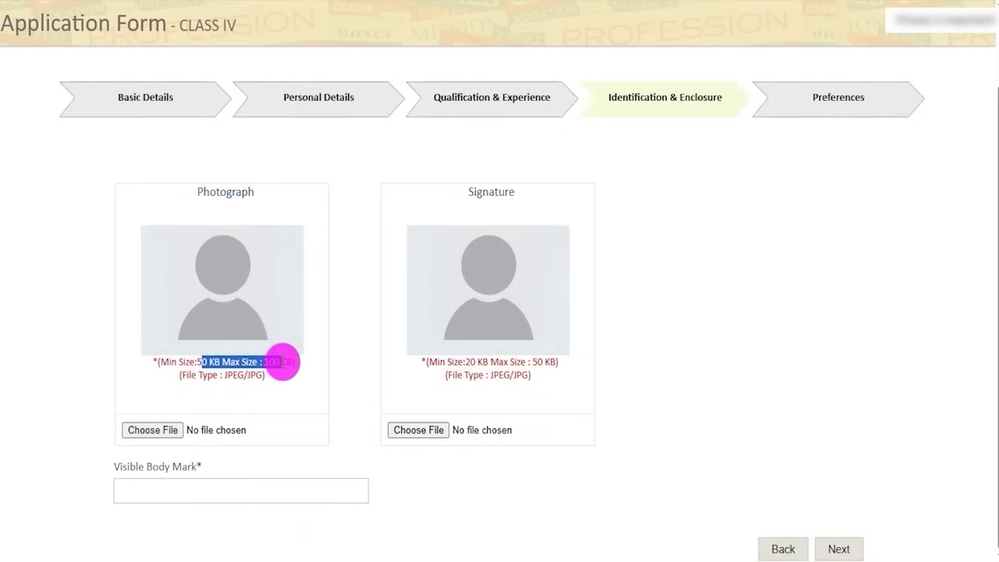
{"action": "left_click_drag", "start_coordinate": [465, 361], "coordinate": [551, 362]}
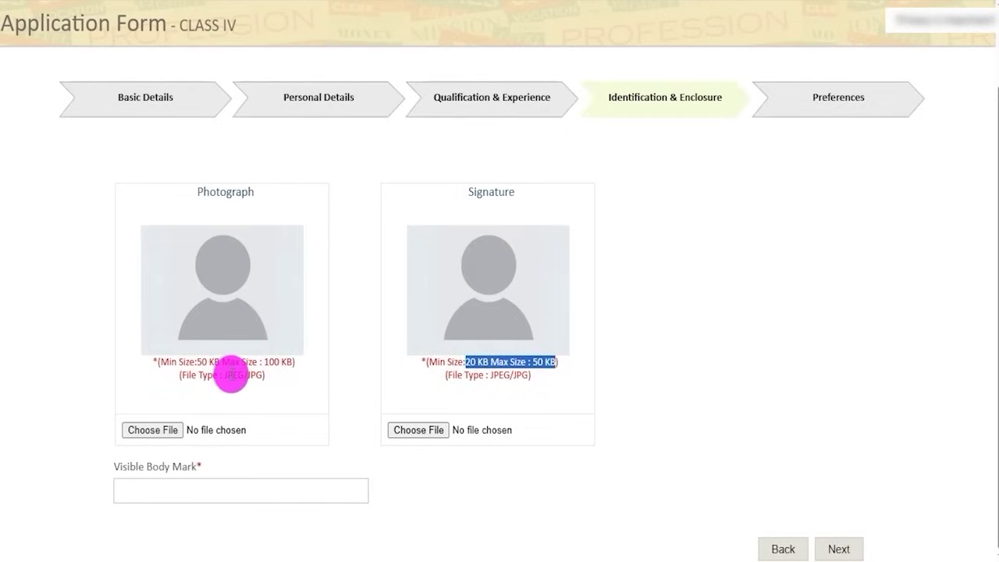
{"action": "double_click", "coordinate": [235, 375]}
{"action": "left_click_drag", "start_coordinate": [486, 375], "coordinate": [549, 378]}
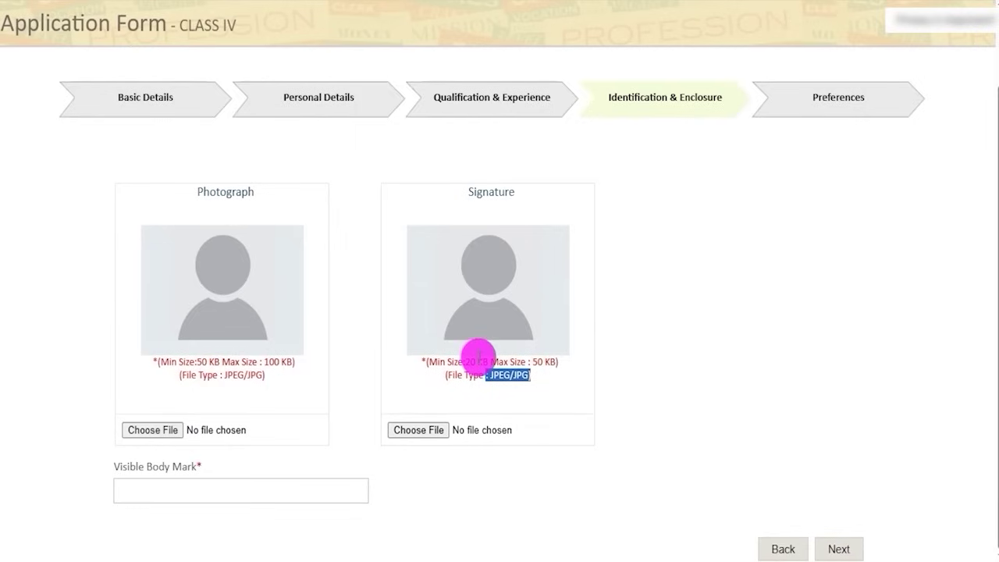
{"action": "left_click", "coordinate": [250, 494]}
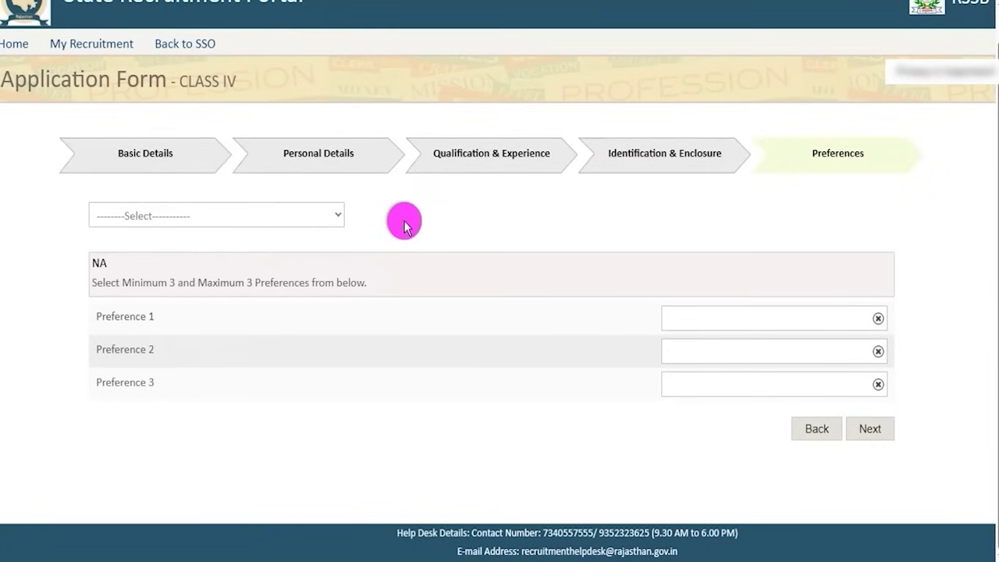
Set the preferences in order to RAJASTHAN PUBLIC SERVICE COMMISSION, SUBORDINATE DEPARTMENTS OF RAJASTHAN and GOVERNMENT SECRETARIAT, and proceed to the application preview
{"action": "left_click", "coordinate": [332, 218]}
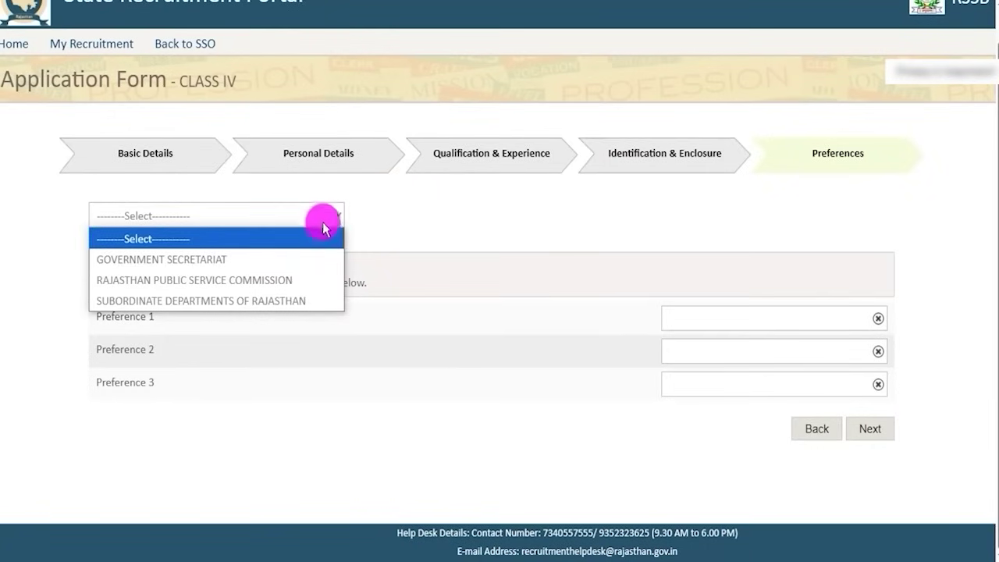
{"action": "left_click", "coordinate": [421, 225]}
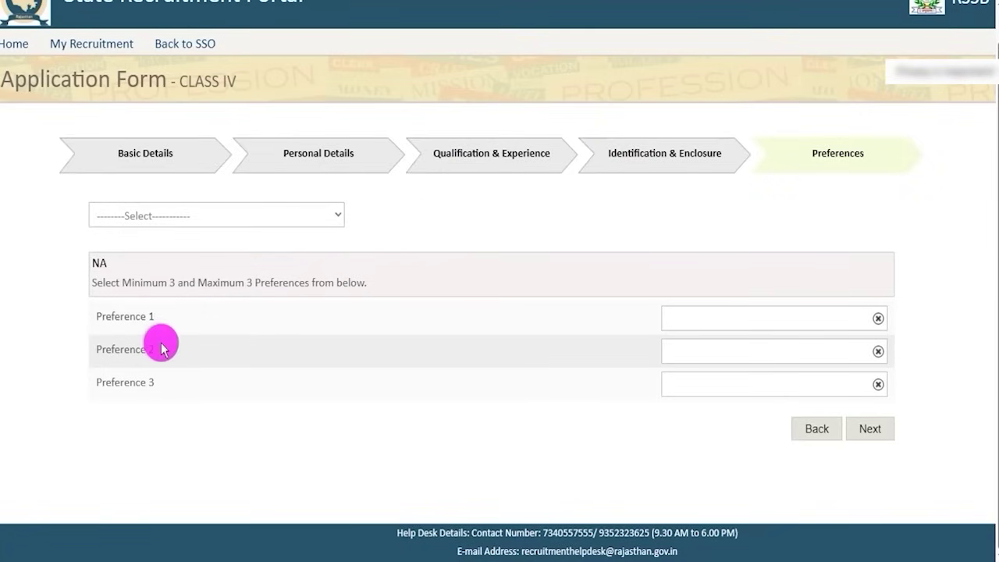
{"action": "left_click", "coordinate": [279, 216]}
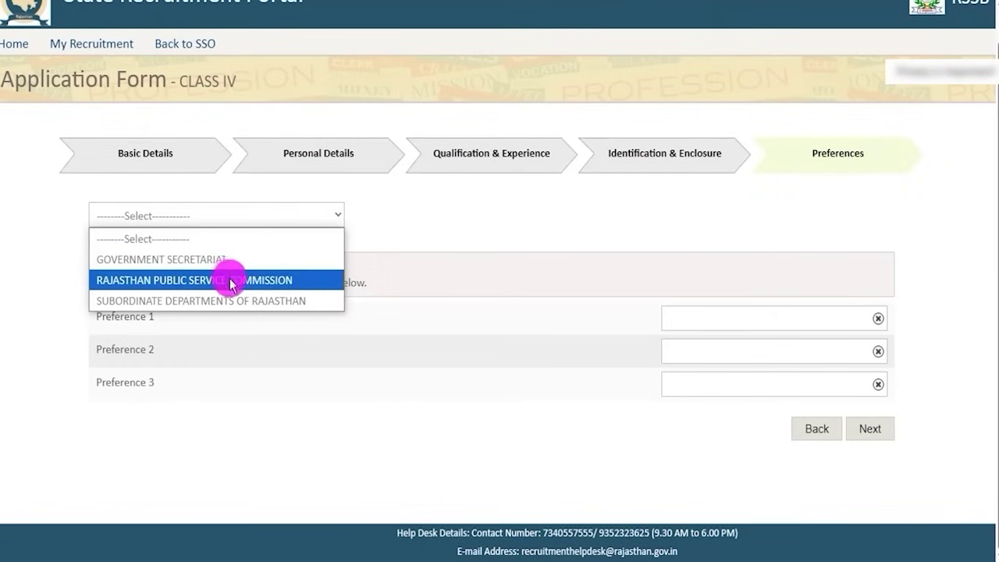
{"action": "left_click", "coordinate": [228, 280]}
{"action": "left_click", "coordinate": [260, 220]}
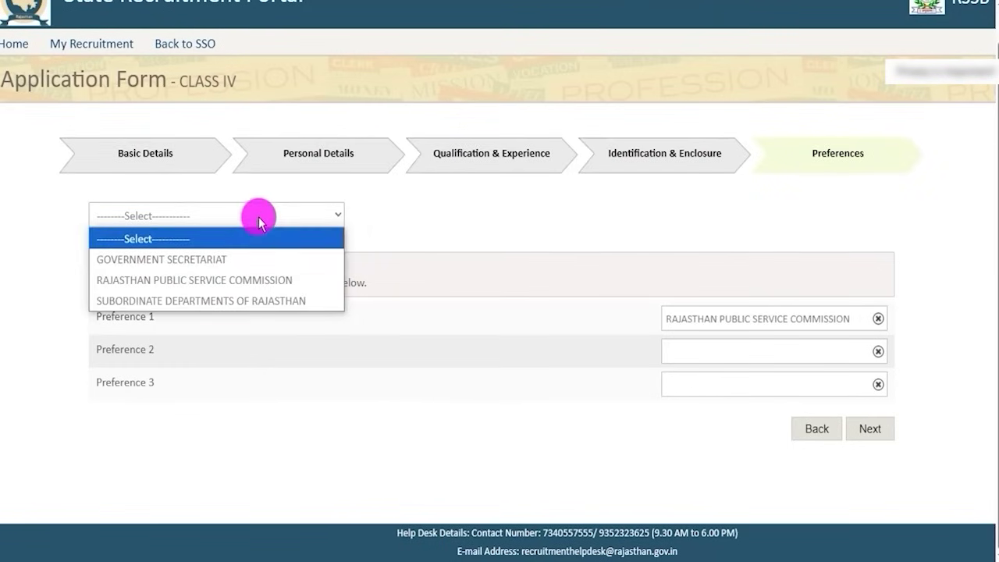
{"action": "left_click", "coordinate": [250, 301]}
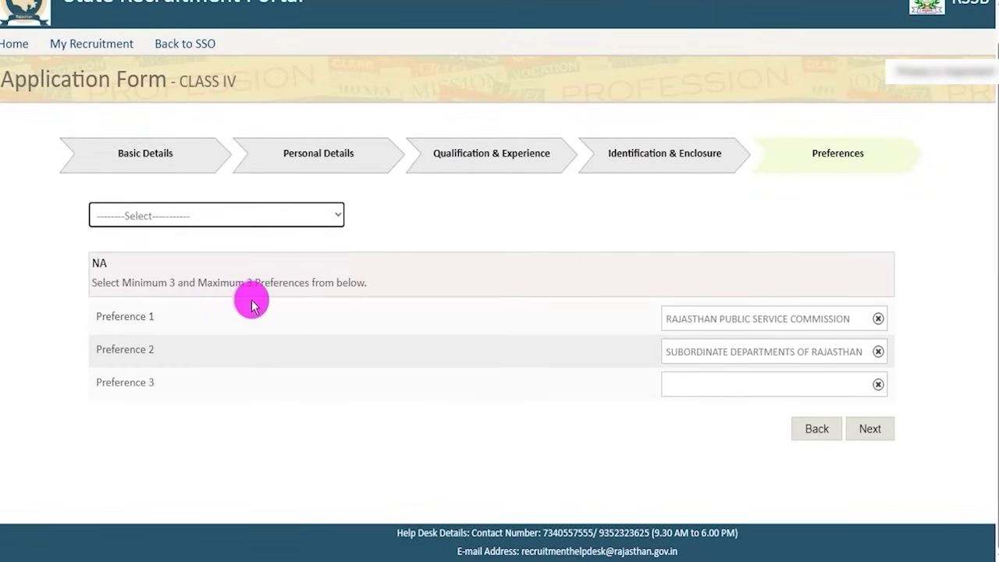
{"action": "left_click", "coordinate": [305, 220]}
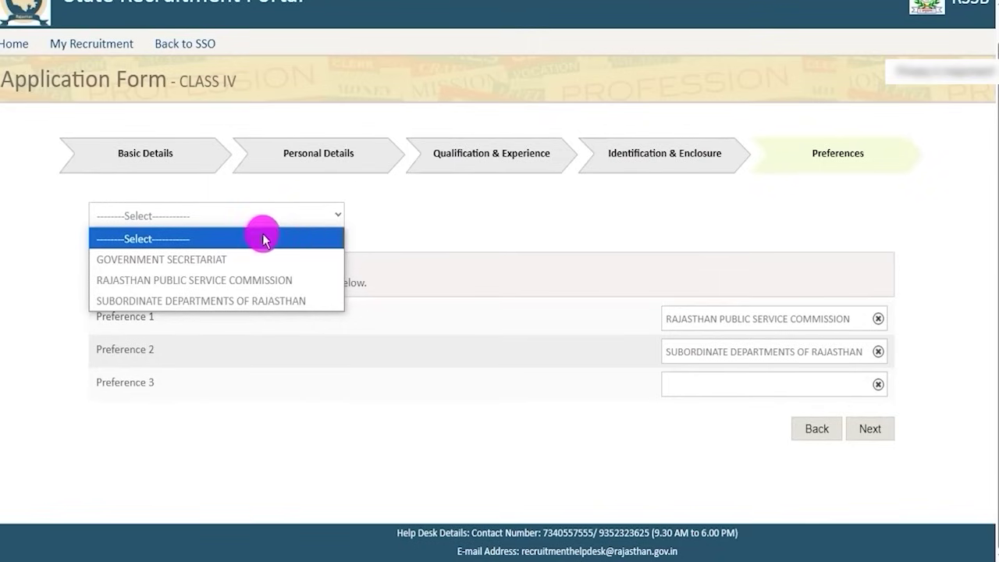
{"action": "left_click", "coordinate": [238, 259]}
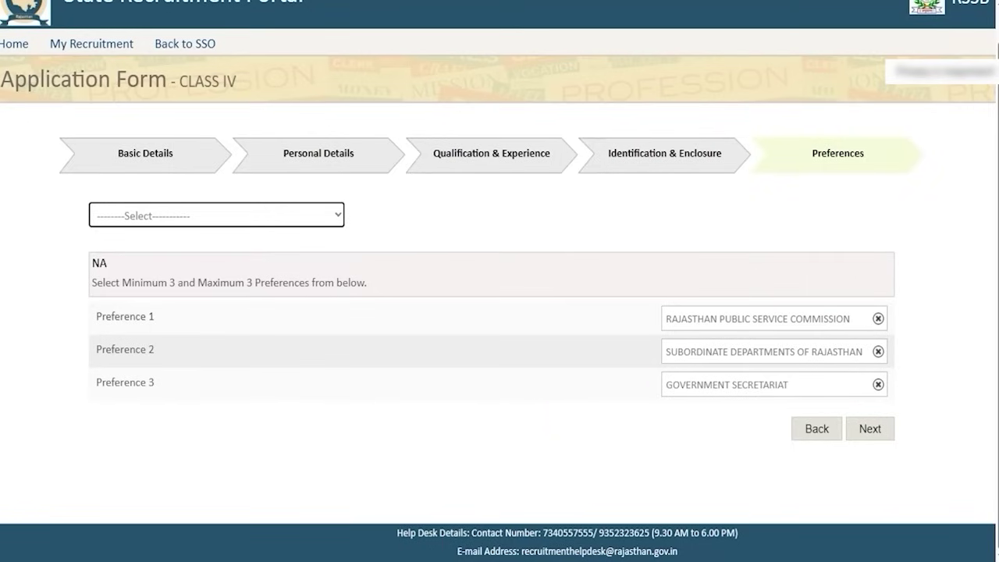
{"action": "left_click_drag", "start_coordinate": [952, 320], "coordinate": [896, 421]}
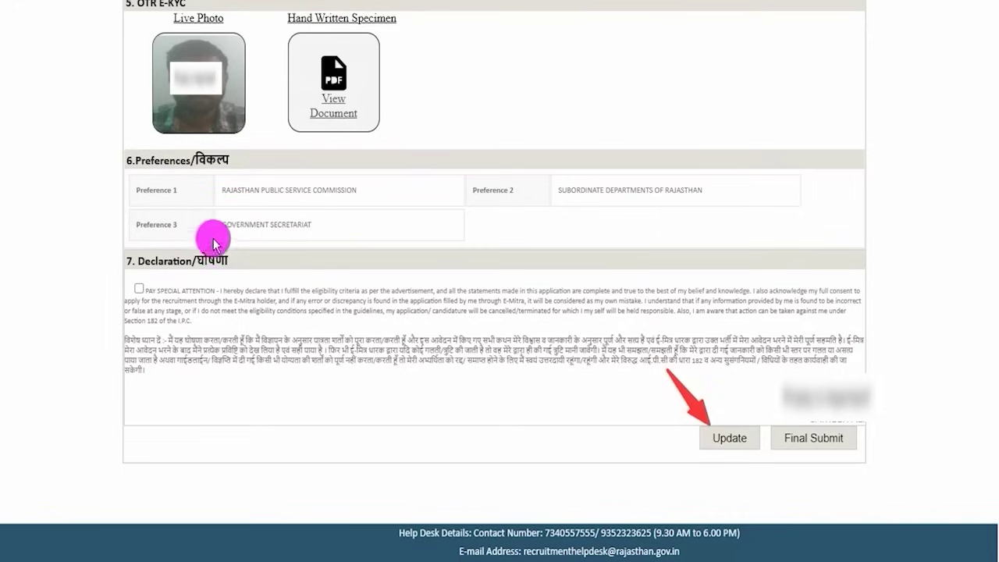
Accept the application declaration, start the final submission, and agree to the disclaimer terms to request OTP authentication
{"action": "left_click", "coordinate": [139, 288]}
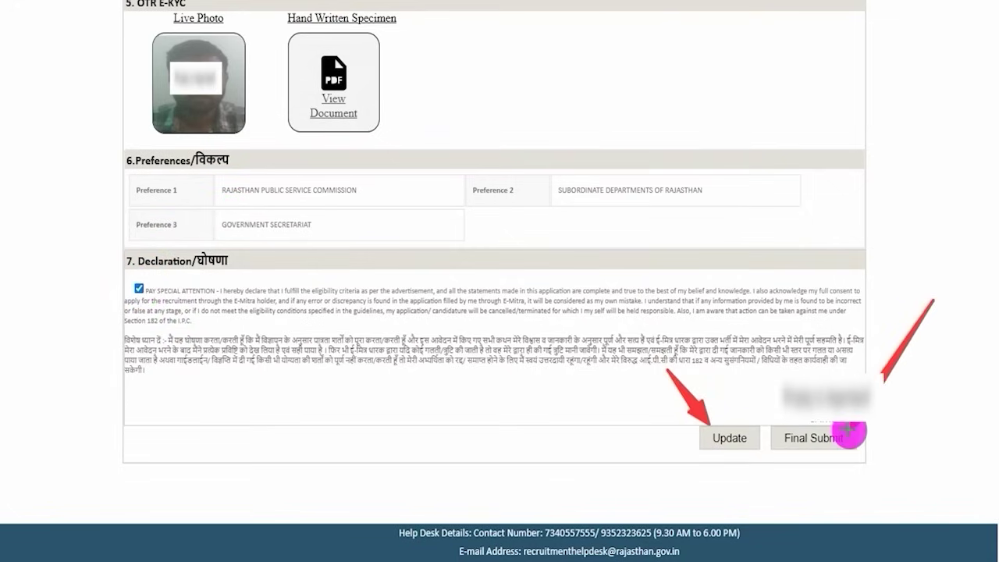
{"action": "left_click", "coordinate": [855, 433]}
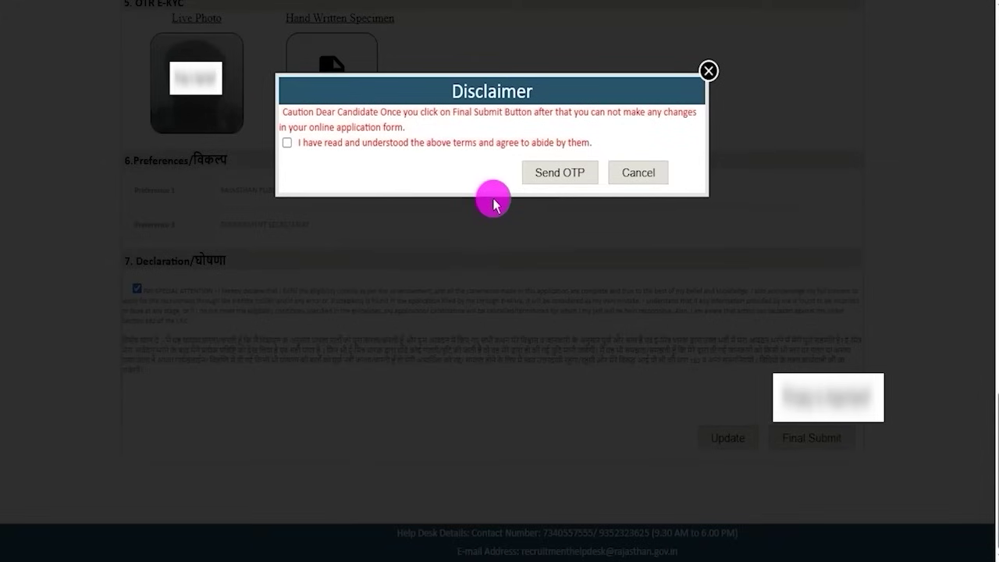
{"action": "left_click", "coordinate": [287, 143]}
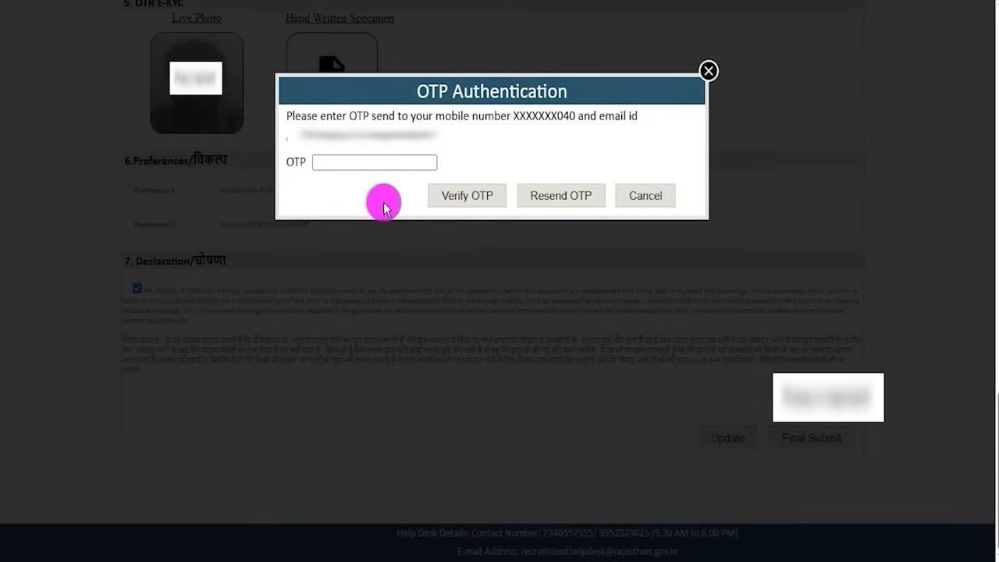
{"action": "mouse_move", "coordinate": [335, 147]}
{"action": "left_mouse_down"}
{"action": "mouse_move", "coordinate": [324, 151]}
{"action": "mouse_move", "coordinate": [439, 147]}
{"action": "left_mouse_up"}
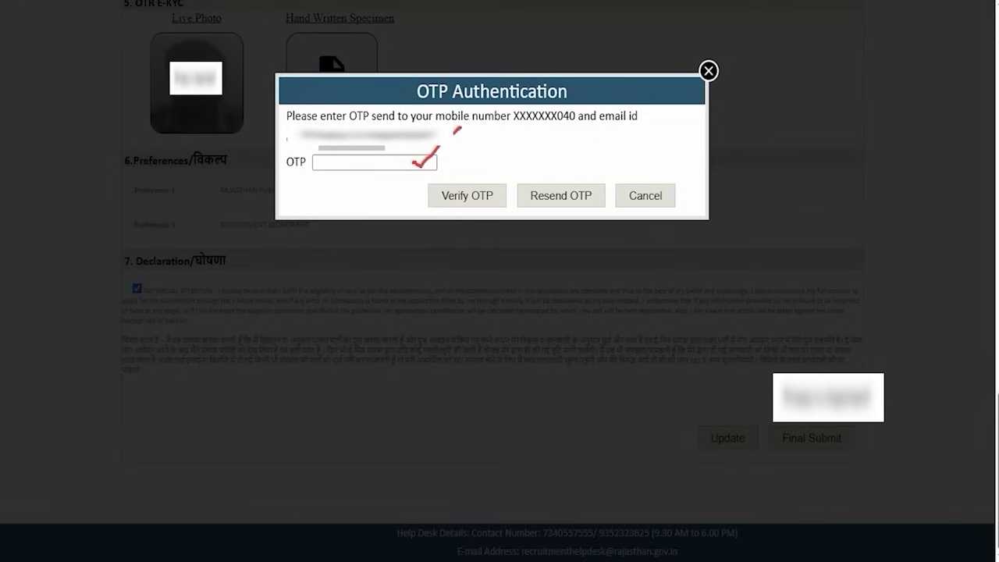
{"action": "left_click_drag", "start_coordinate": [546, 117], "coordinate": [506, 165]}
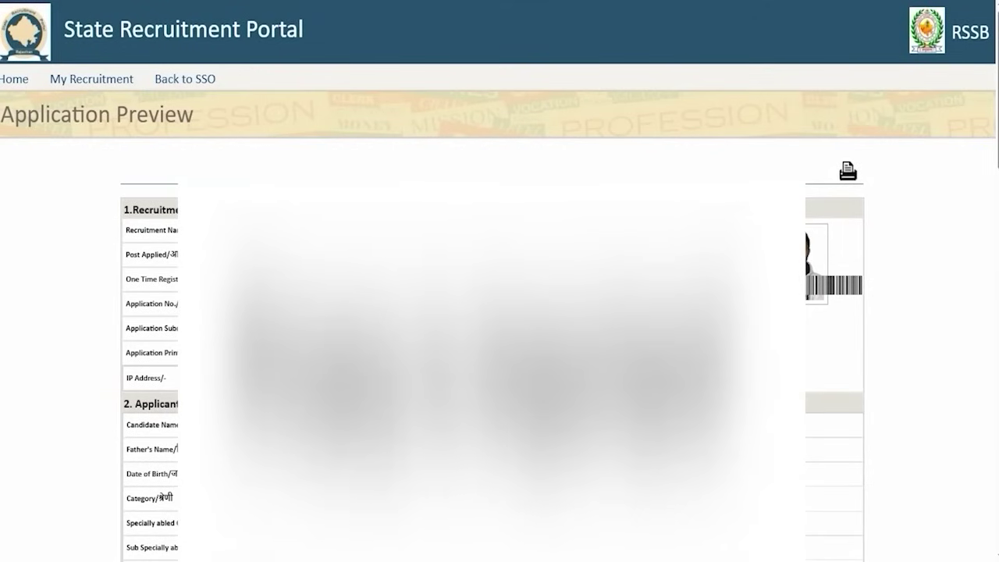
View the submitted application's preview with its print option, and check the CLASS IV recruitment entry among the applied recruitments
{"action": "left_click_drag", "start_coordinate": [939, 82], "coordinate": [858, 160]}
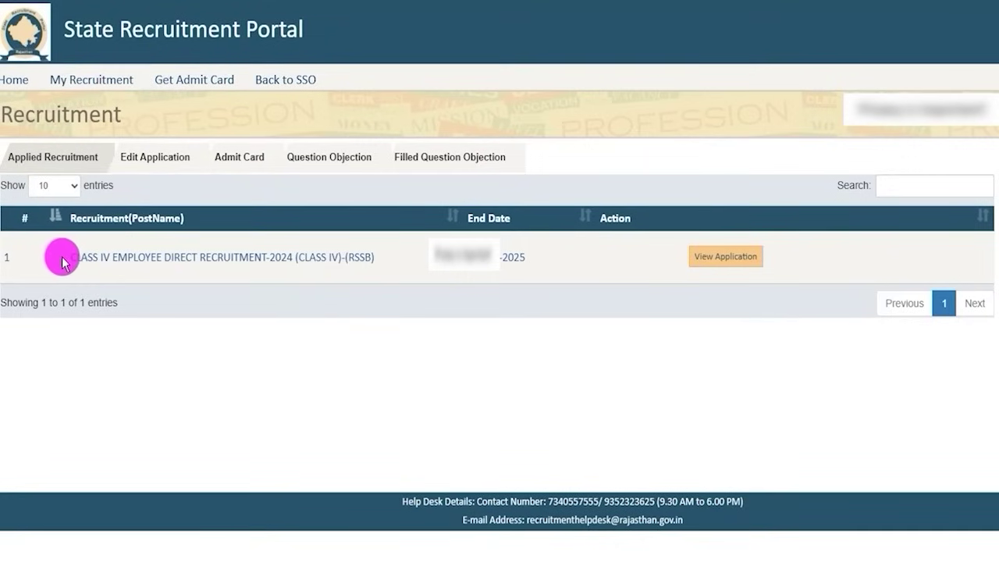
{"action": "left_click_drag", "start_coordinate": [67, 257], "coordinate": [460, 272]}
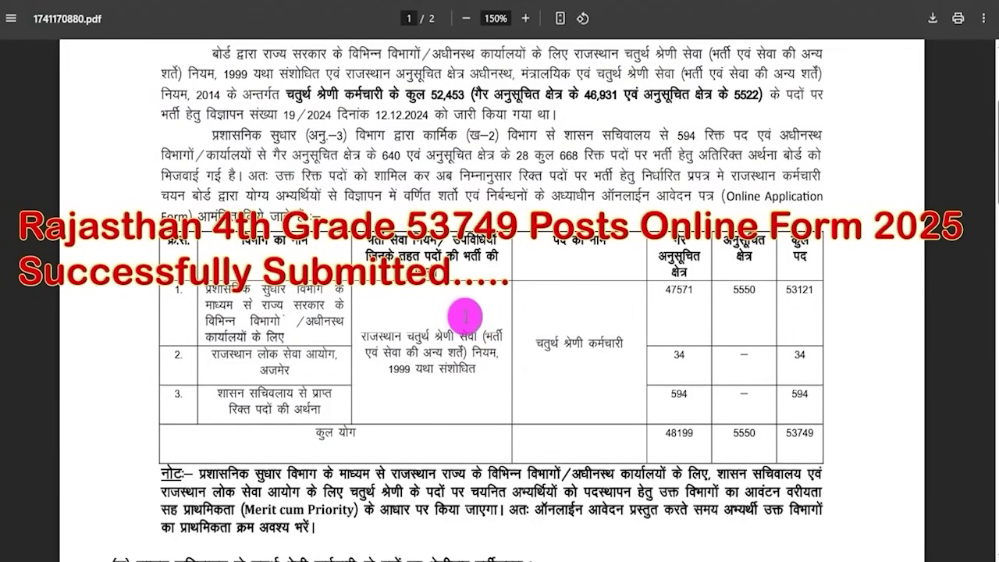
{"action": "scroll", "coordinate": [465, 316], "scroll_direction": "up", "scroll_amount": 3}
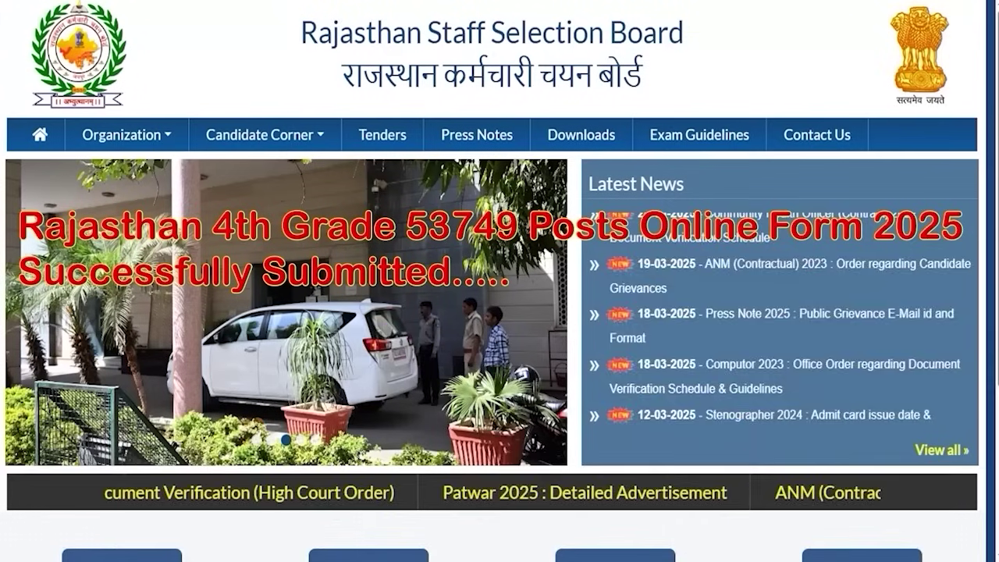
{"action": "left_click", "coordinate": [302, 442]}
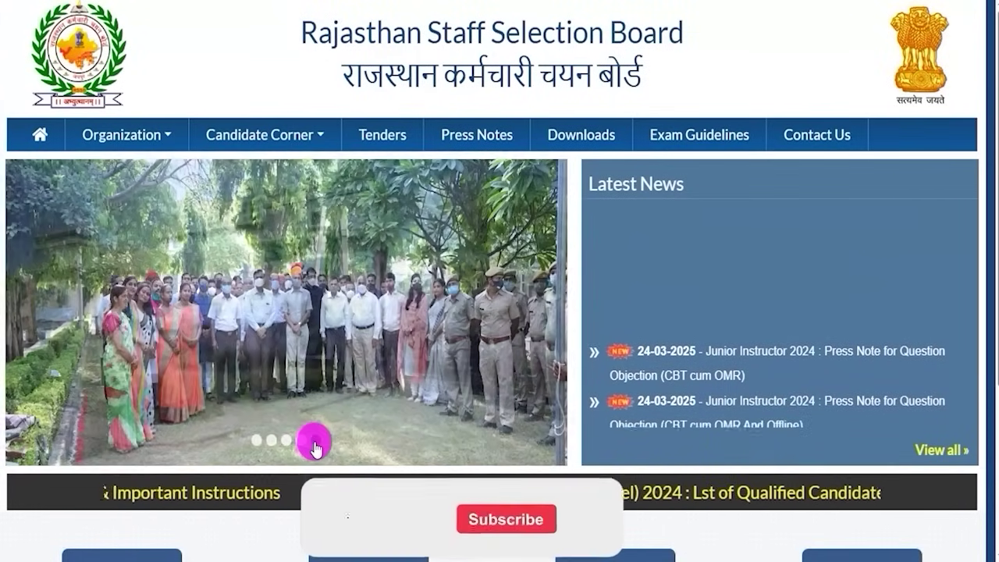